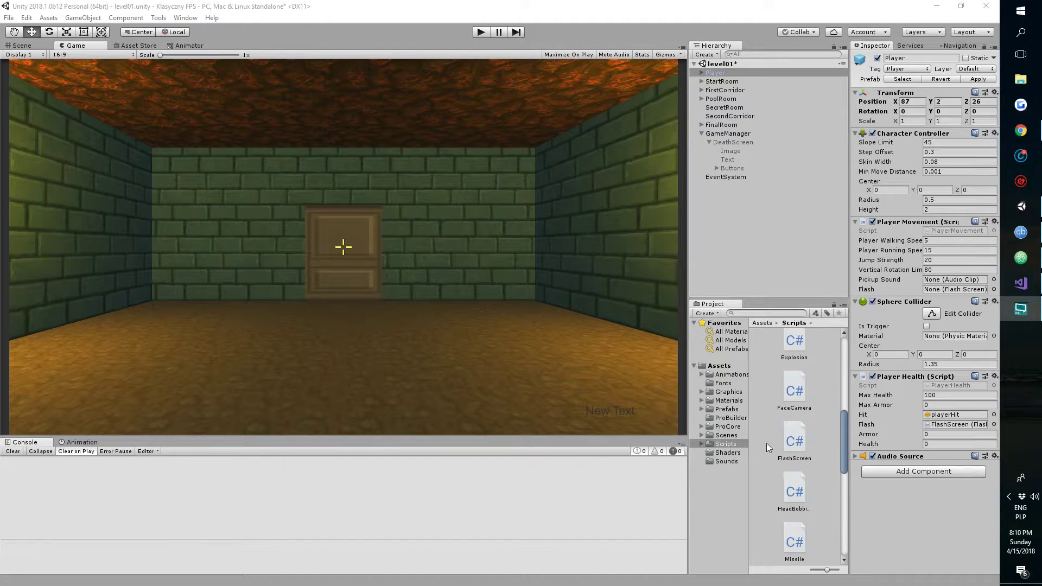
# Add a C# script called GameManager to the Scripts folder and open it in the code editor
pyautogui.rightClick(728, 445)
pyautogui.moveTo(812, 220)
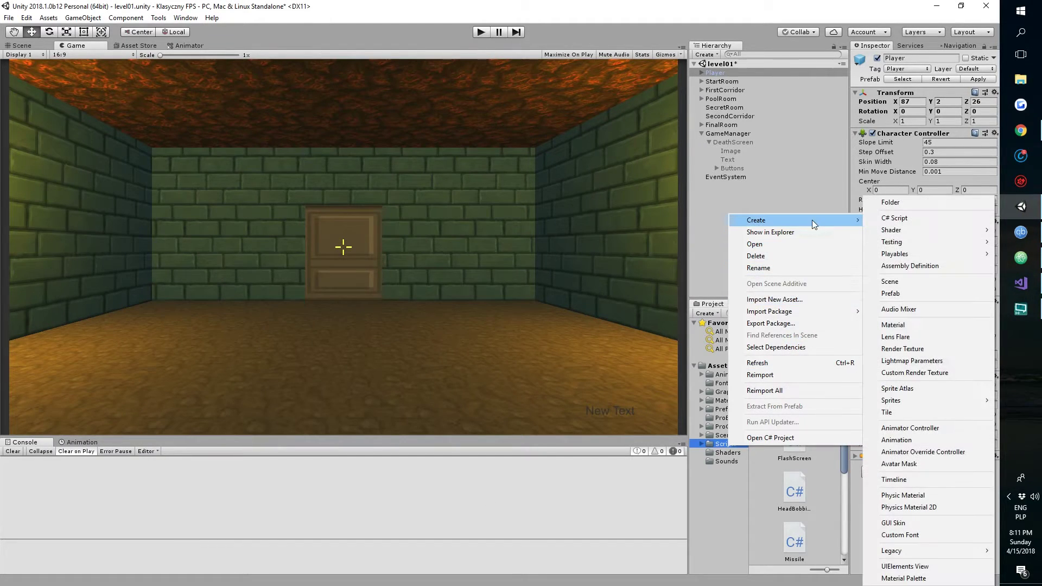
pyautogui.click(920, 219)
pyautogui.write('GameManager')
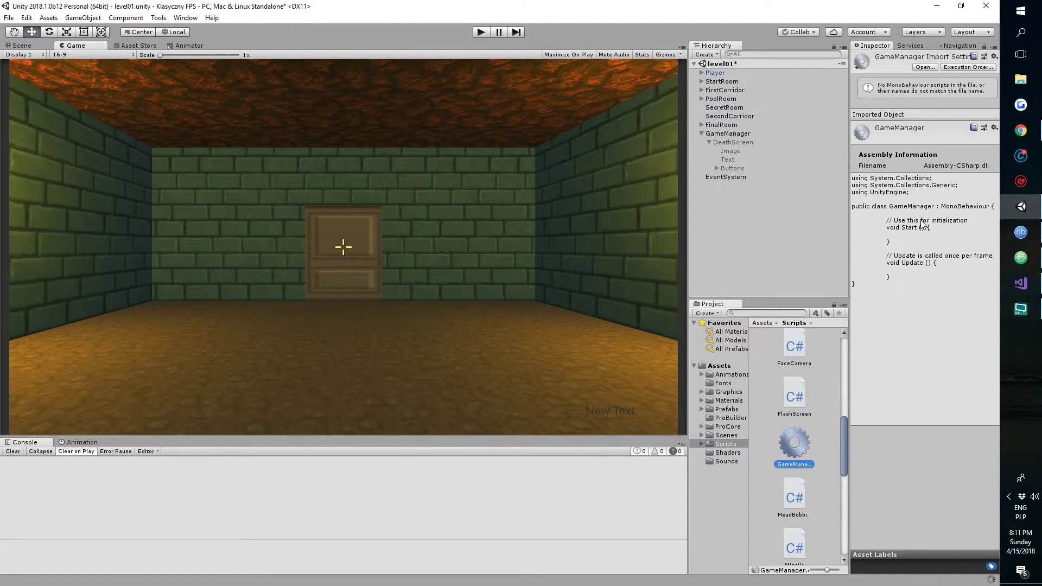
pyautogui.press('Return')
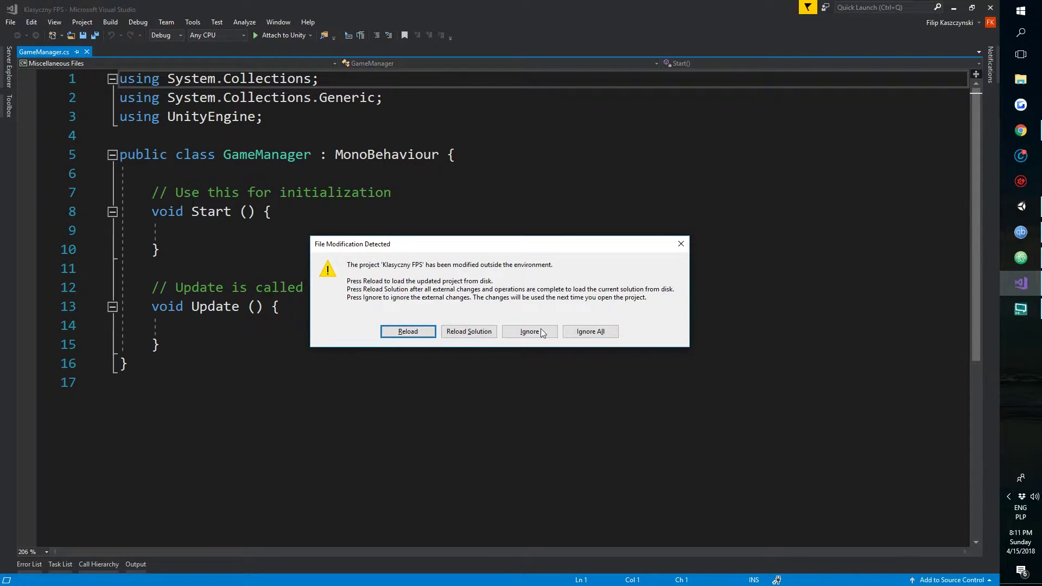
# Reload the externally modified project and select GameManager's default Start and Update methods
pyautogui.click(483, 331)
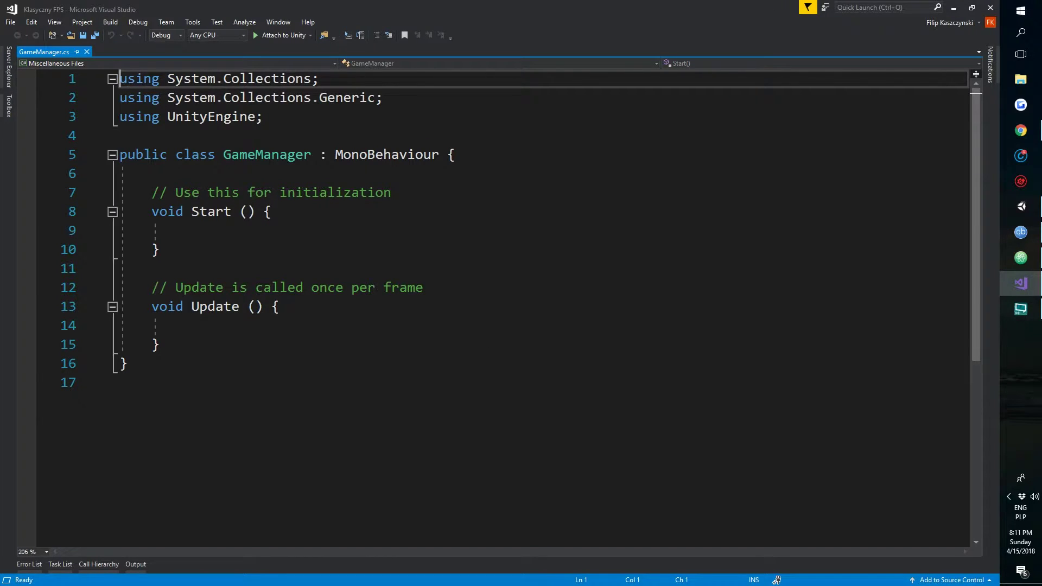
pyautogui.click(1020, 258)
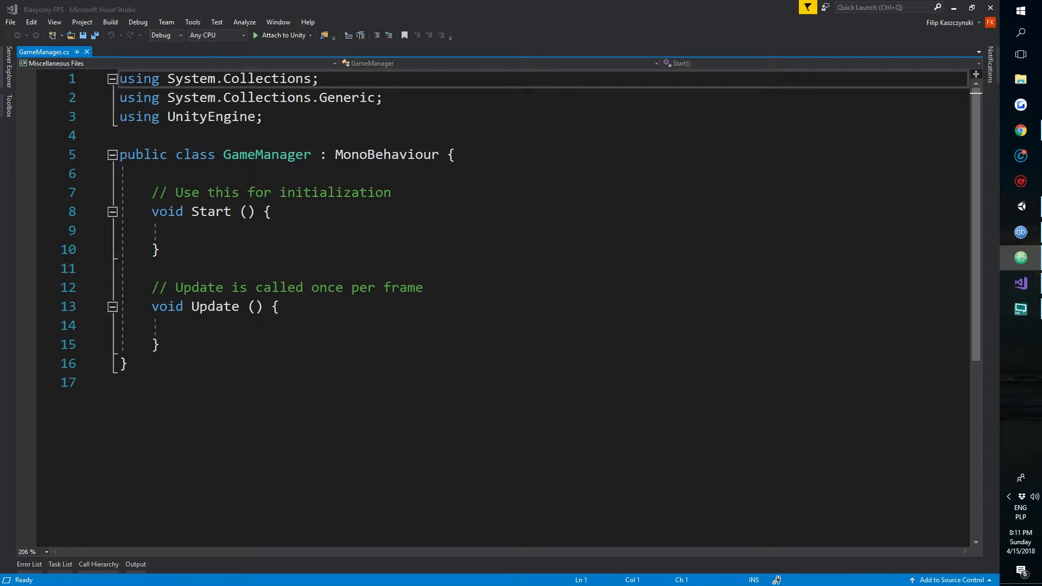
pyautogui.moveTo(160, 345); pyautogui.dragTo(58, 188)
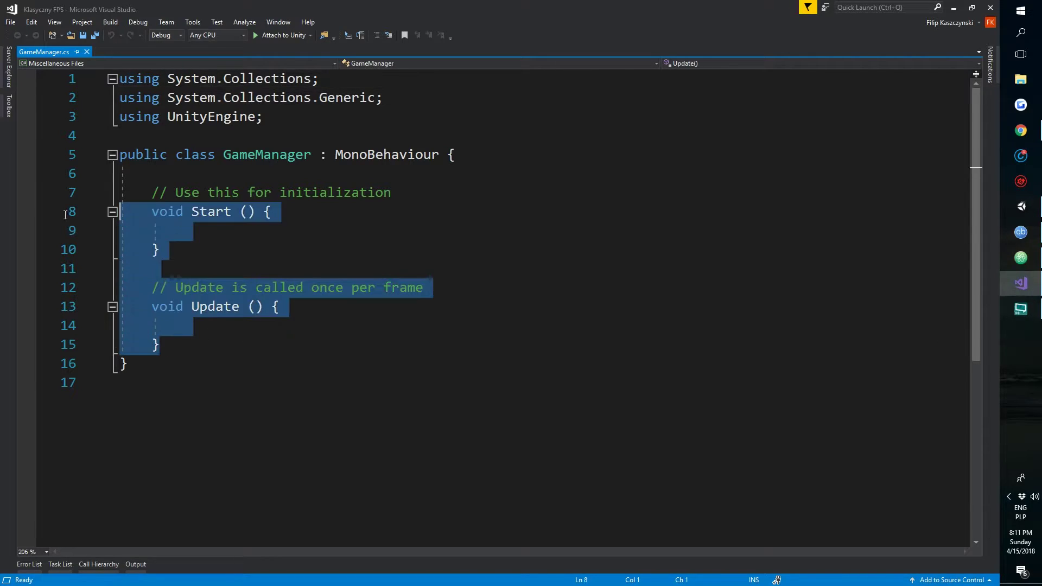
# Delete the template methods and declare 'private static GameManager _instance;' in the class
pyautogui.press('Delete')
pyautogui.press('Return')
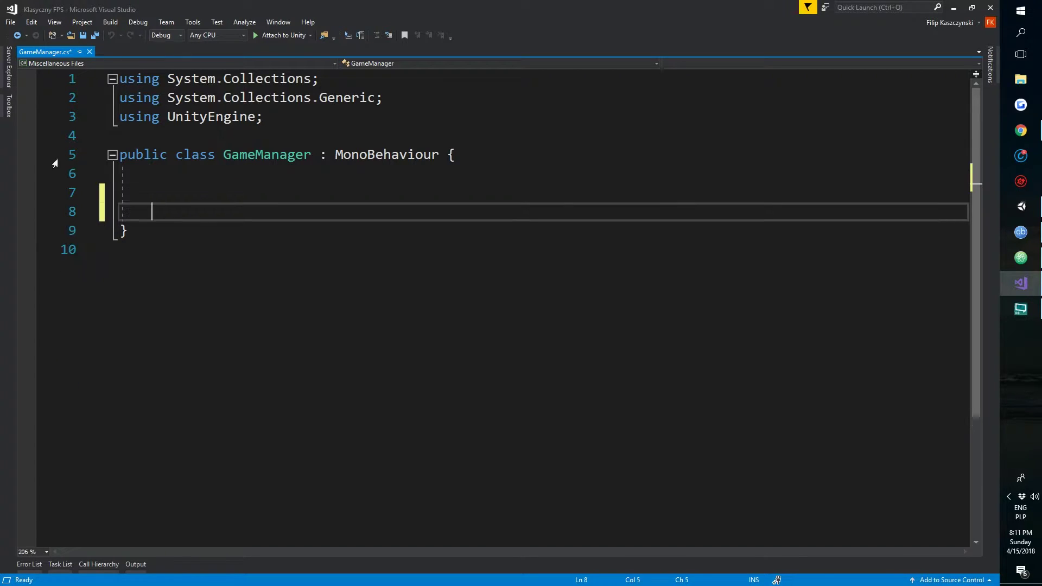
pyautogui.press('Up')
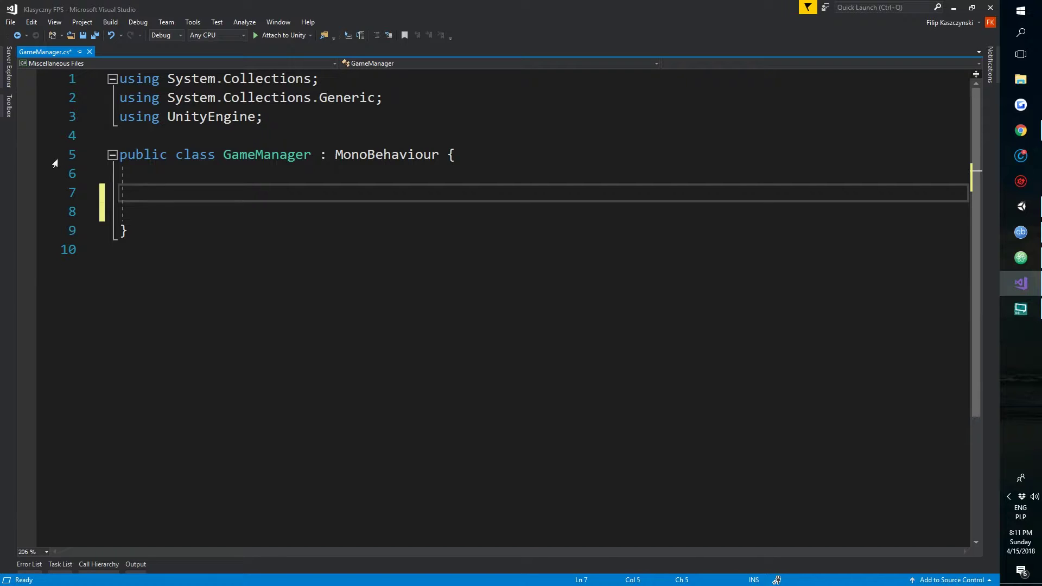
pyautogui.write('private ')
pyautogui.write('static ')
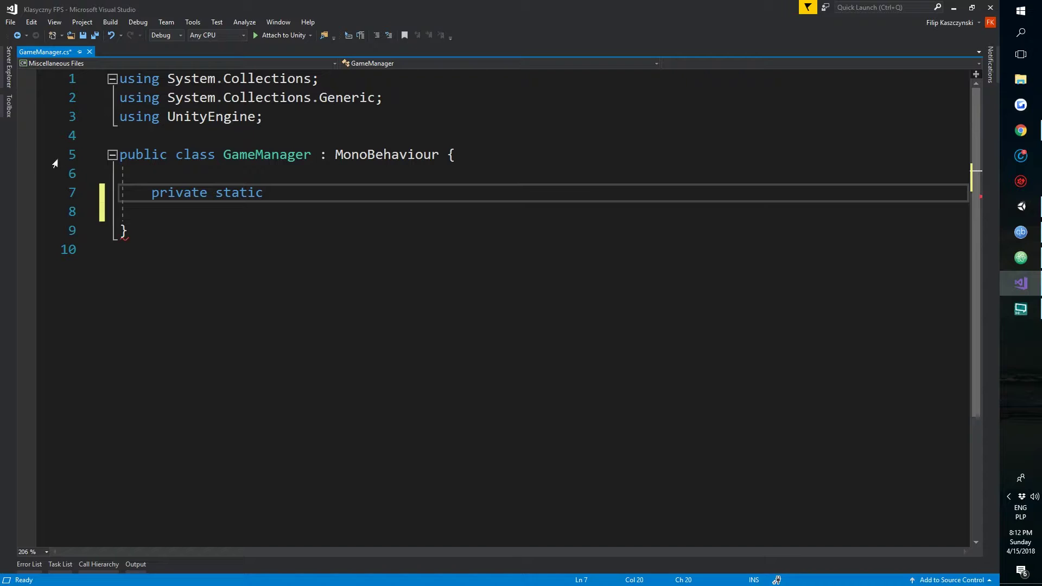
pyautogui.write('Game')
pyautogui.press('Tab')
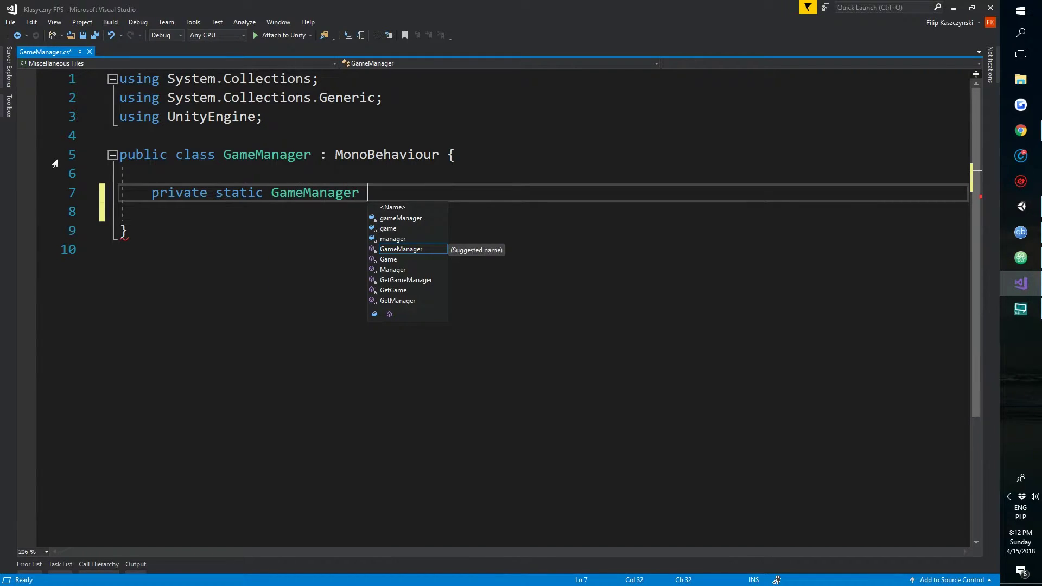
pyautogui.write('_instance;')
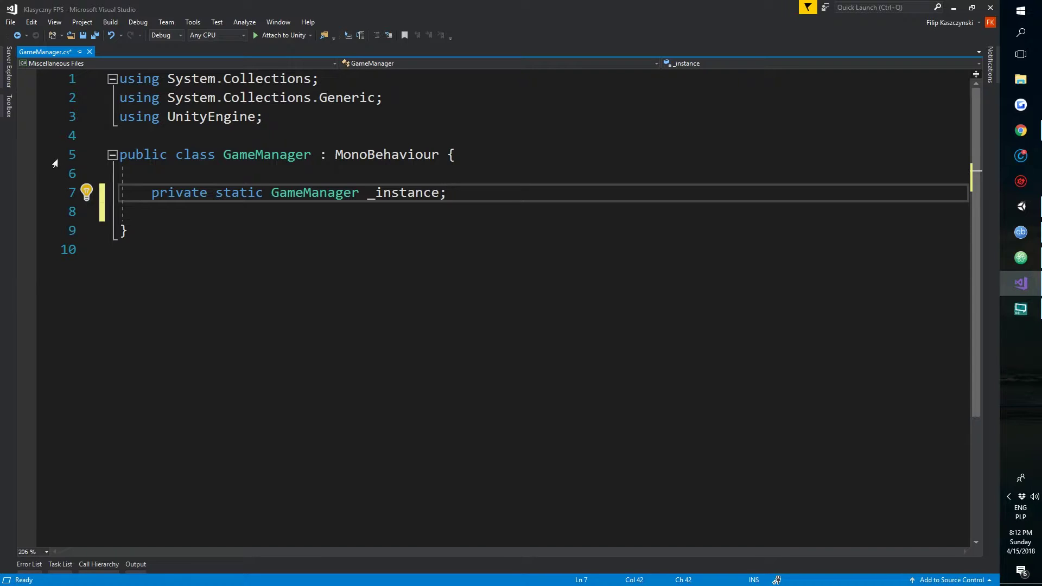
pyautogui.press('Return')
# Declare a 'public static GameManager Instance' property with an empty body
pyautogui.write('public ')
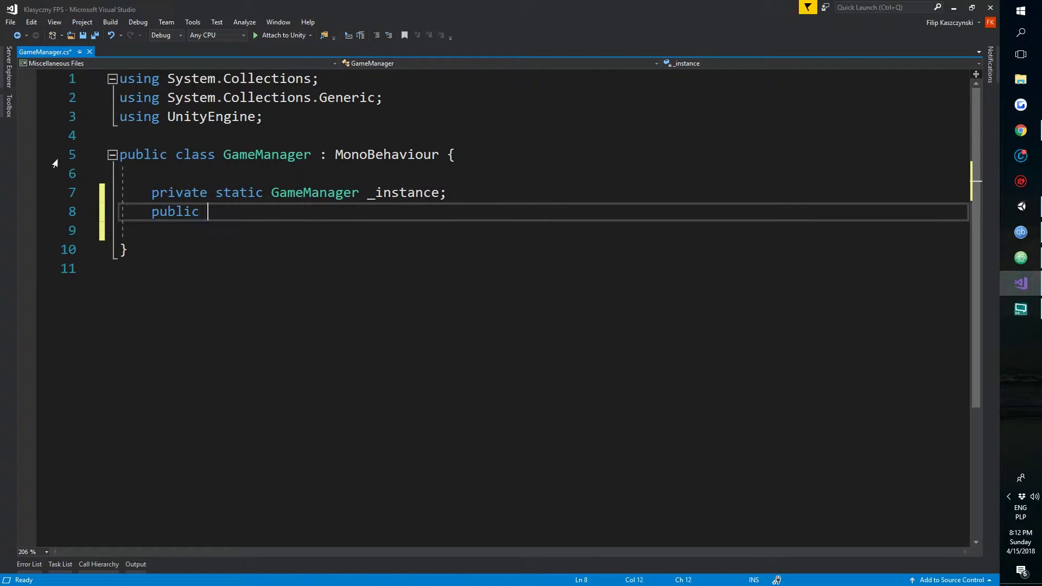
pyautogui.write('static ')
pyautogui.write('Game')
pyautogui.press('Tab')
pyautogui.write('Instance')
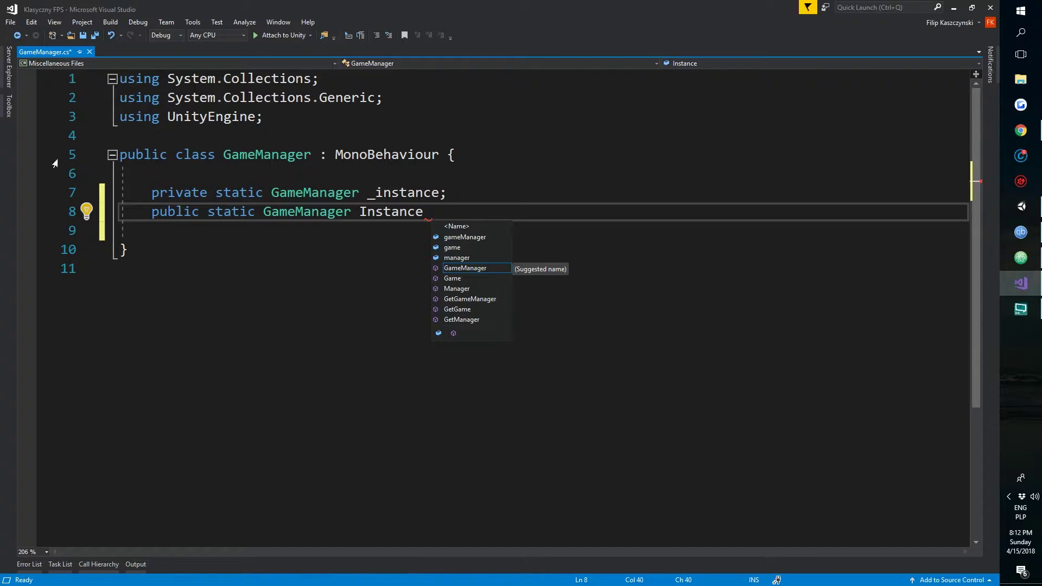
pyautogui.write('{')
pyautogui.press('Return')
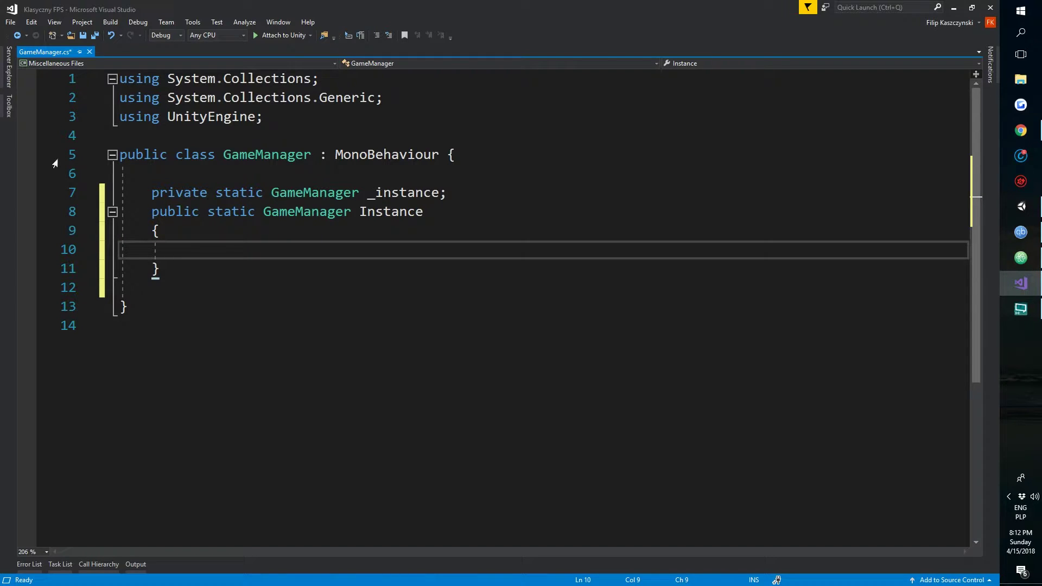
pyautogui.doubleClick(390, 213)
pyautogui.click(401, 243)
pyautogui.click(396, 211)
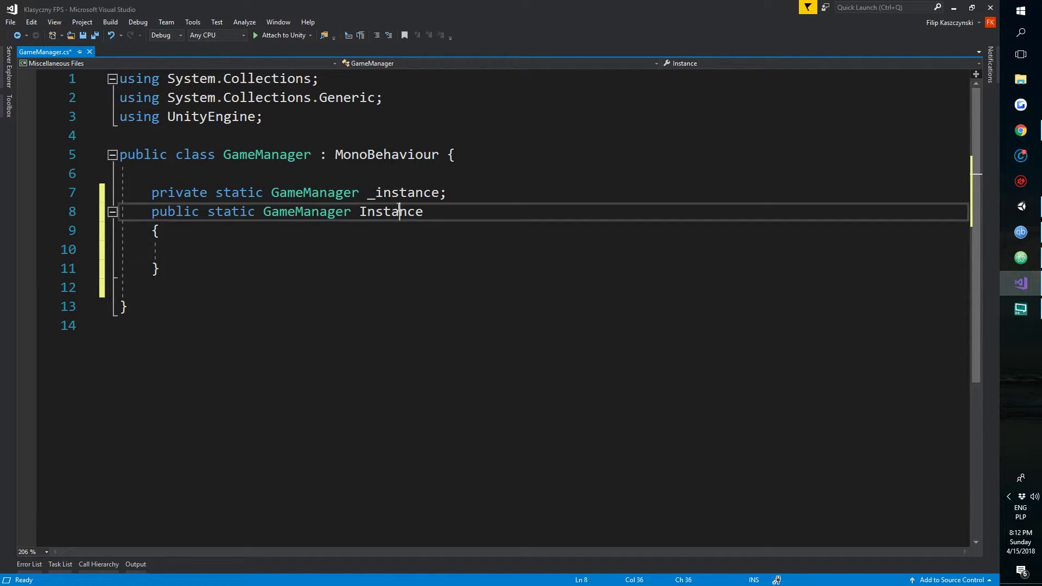
pyautogui.click(302, 248)
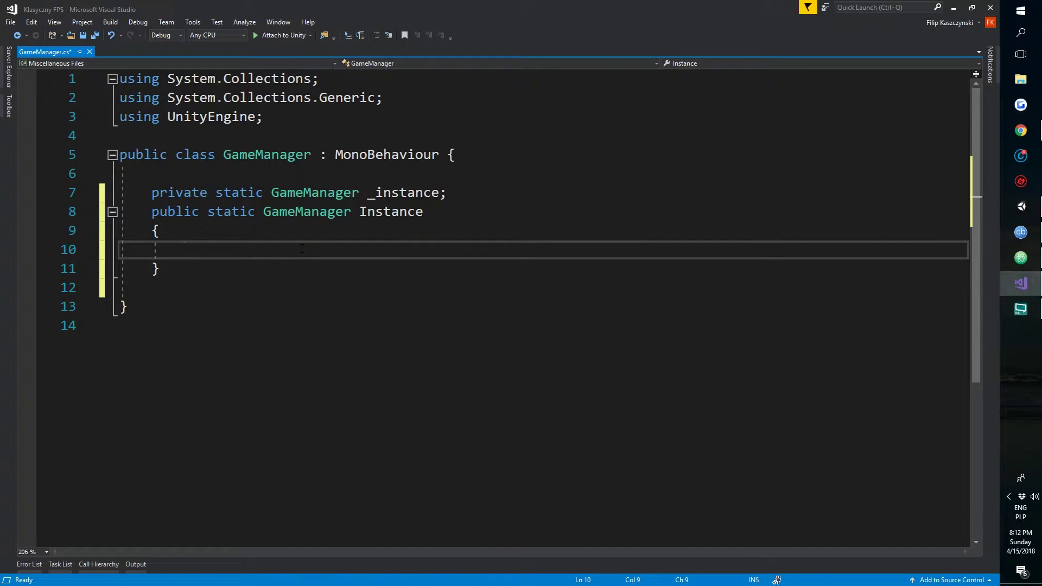
# Give the Instance property a getter that returns _instance
pyautogui.write('get {')
pyautogui.press('Down')
pyautogui.click(232, 238)
pyautogui.click(231, 239)
pyautogui.click(391, 212)
pyautogui.click(237, 245)
pyautogui.click(384, 212)
pyautogui.click(234, 250)
pyautogui.write('return ')
pyautogui.write('_in')
pyautogui.press('Tab')
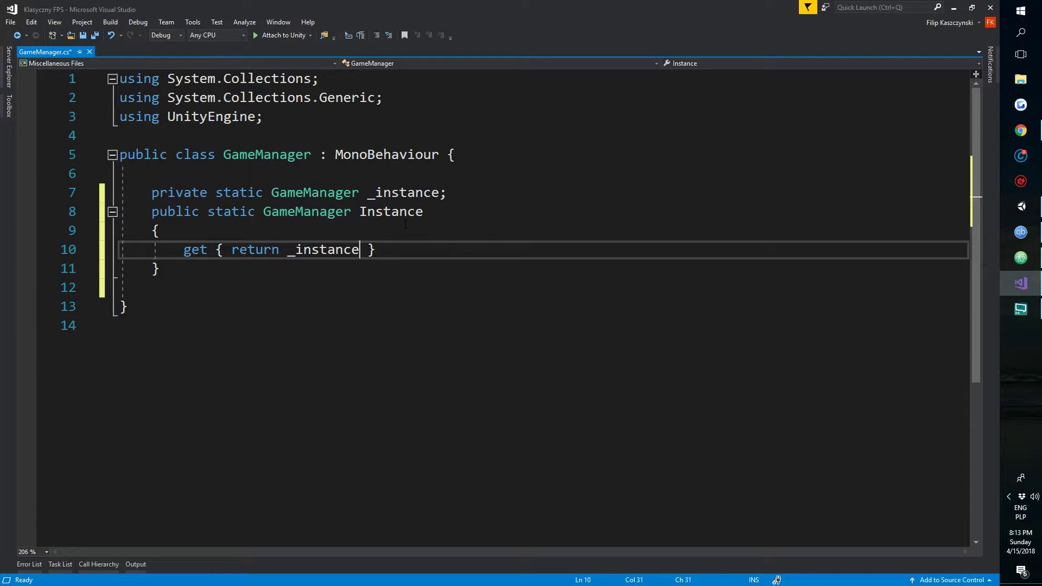
pyautogui.write(';')
pyautogui.click(438, 192)
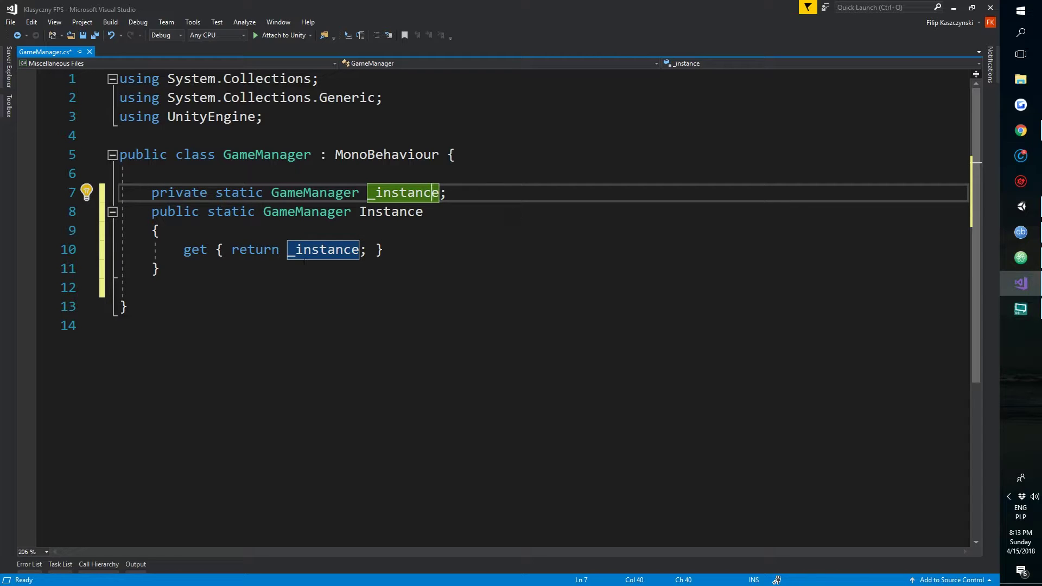
pyautogui.click(289, 309)
pyautogui.click(310, 282)
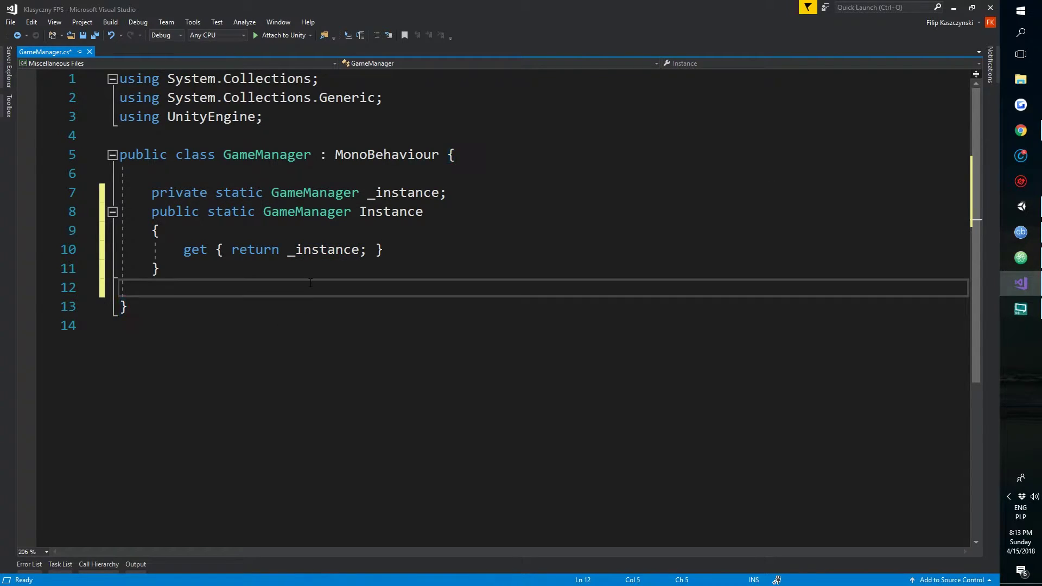
# Declare a 'private void Awake()' method below the Instance property
pyautogui.press('Return')
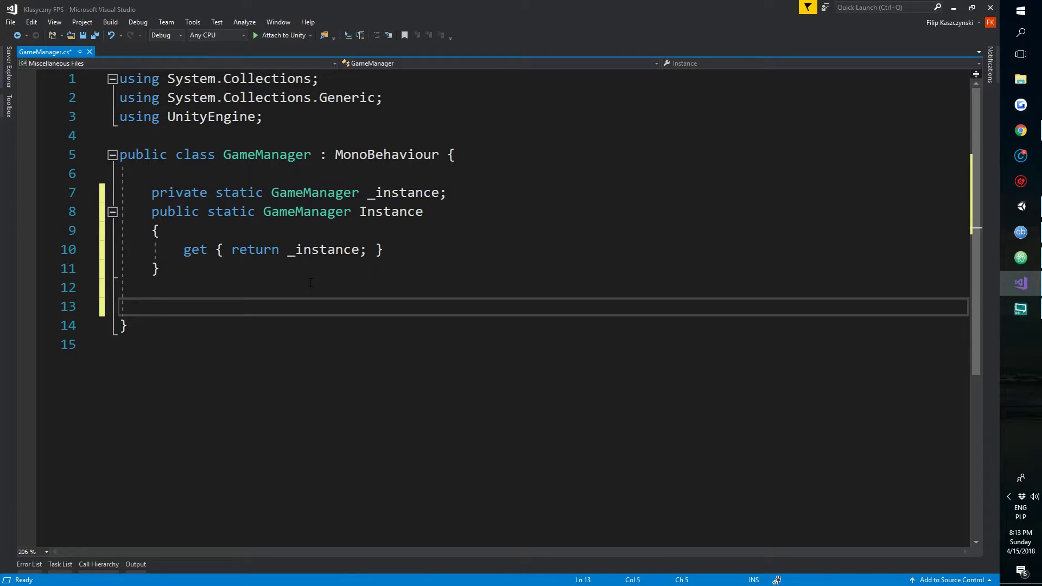
pyautogui.write('private vo')
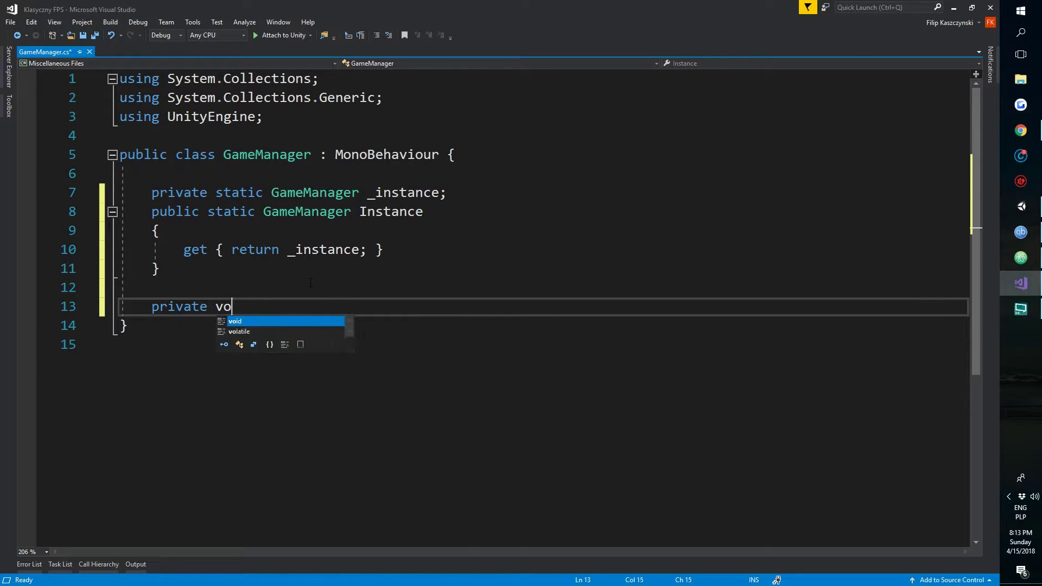
pyautogui.write('id Awake()')
pyautogui.press('Return')
pyautogui.write('{')
pyautogui.press('Return')
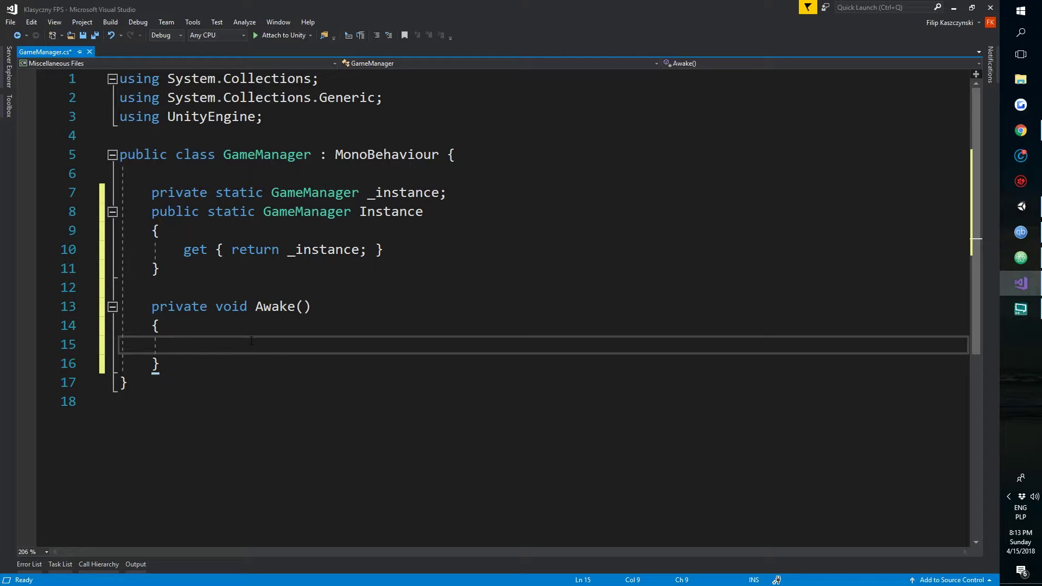
# Inside Awake, add 'if(_instance == null)' that sets '_instance = this;'
pyautogui.scroll(-1, 249, 340)
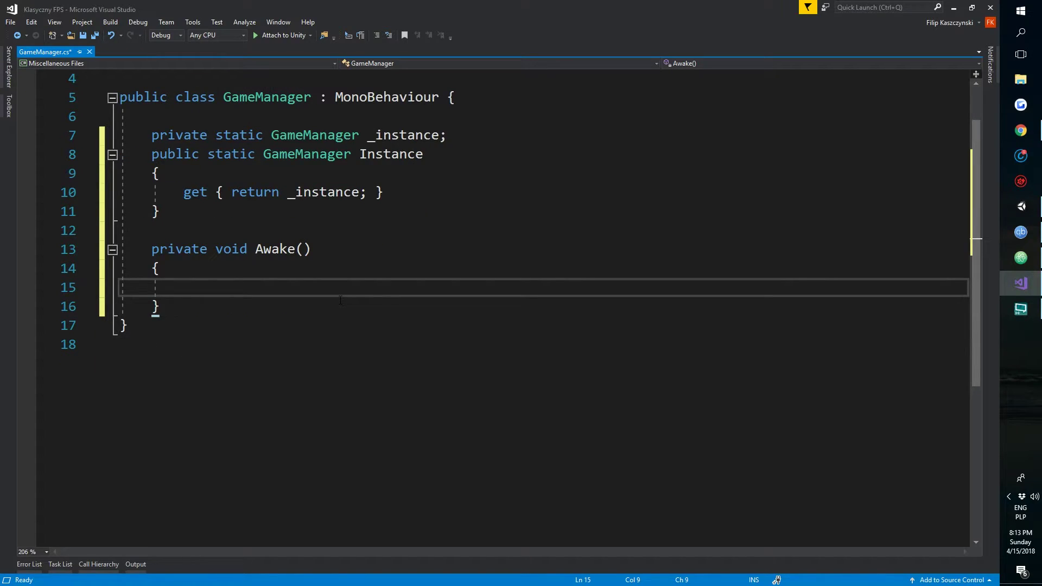
pyautogui.write('if(_instance == nul')
pyautogui.press('Tab')
pyautogui.write(')')
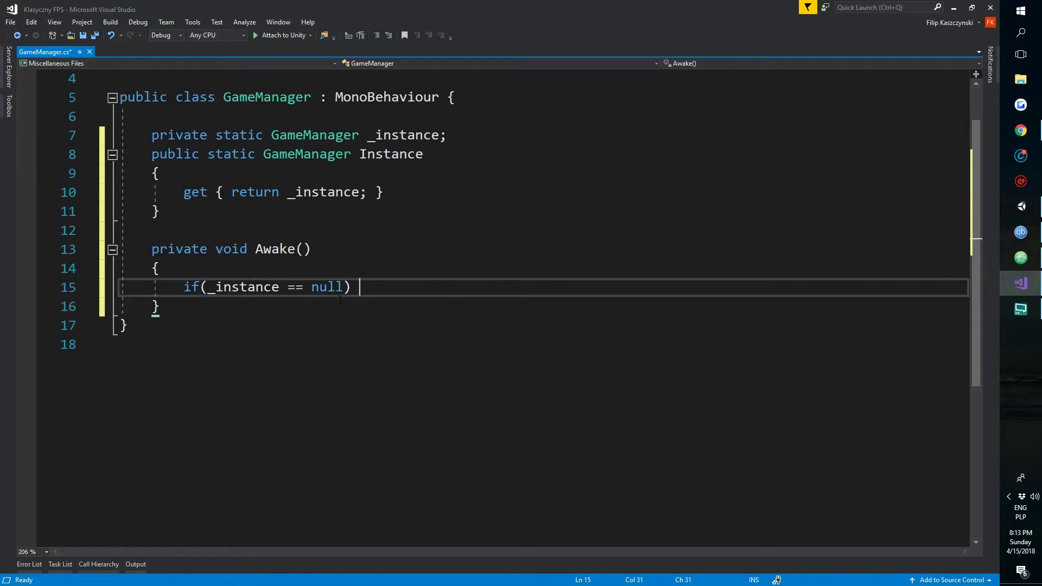
pyautogui.press('Return')
pyautogui.write('{')
pyautogui.press('Return')
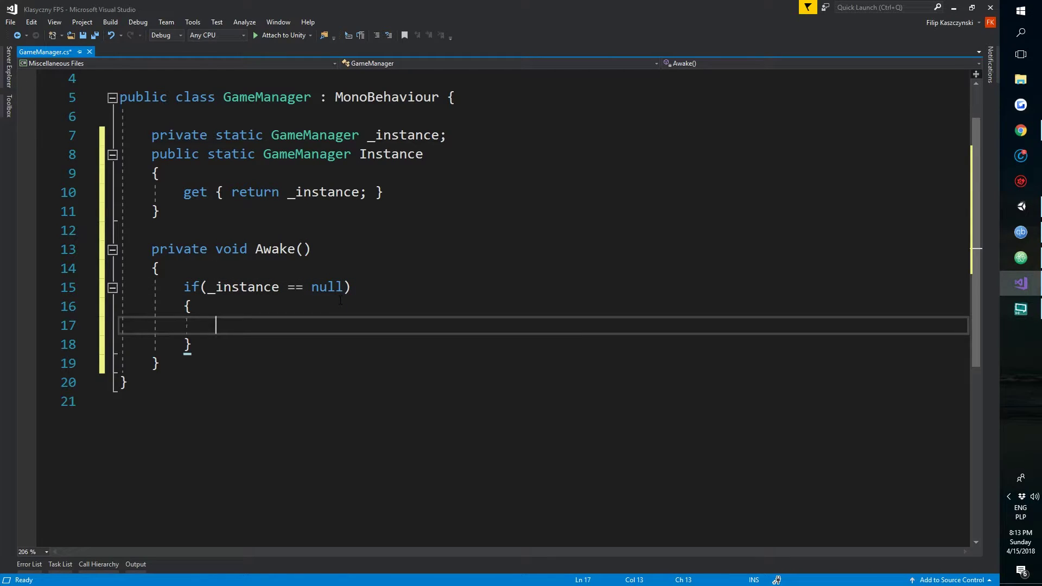
pyautogui.write('_instance = this;')
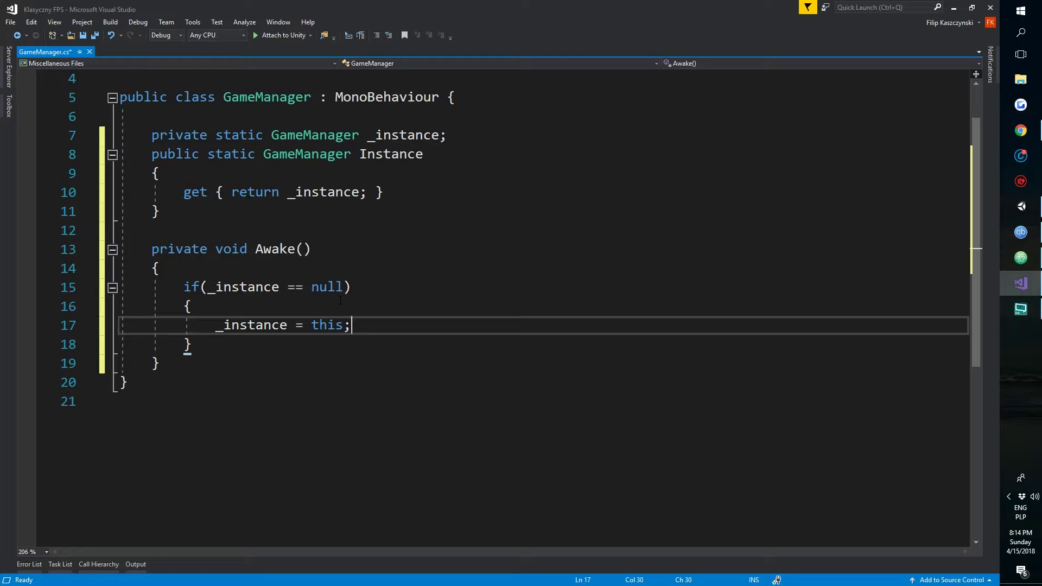
pyautogui.press('Down')
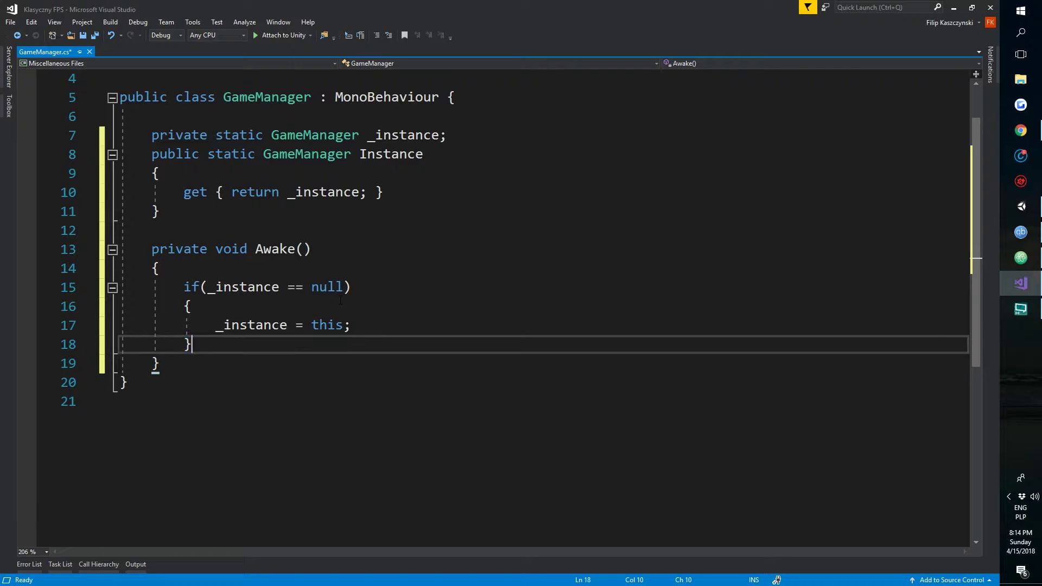
# Add an 'else if (_instance != this)' branch calling Destroy(gameObject); then return;
pyautogui.write('else if (_in ')
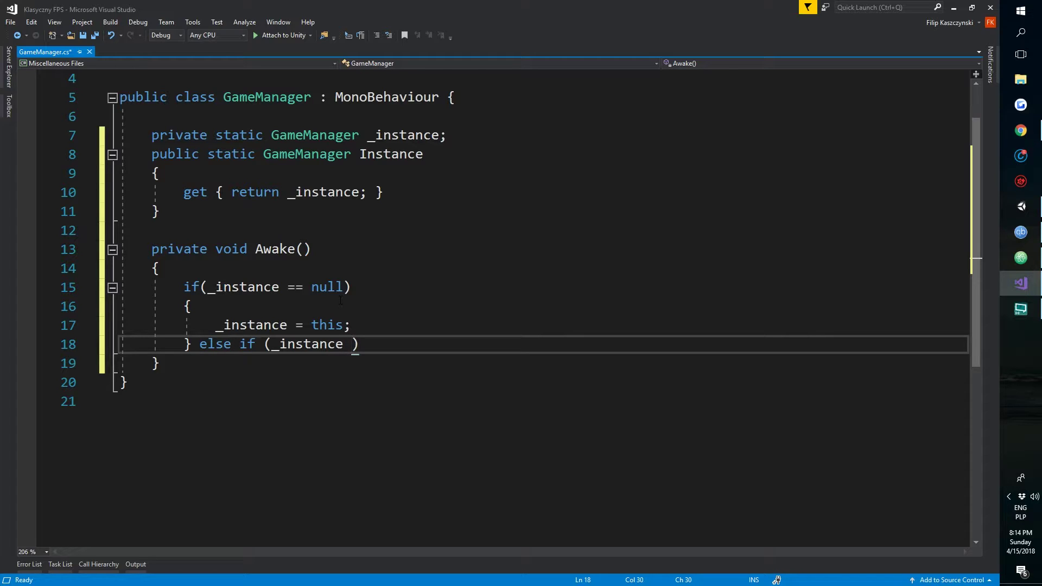
pyautogui.write('!= ')
pyautogui.write('this')
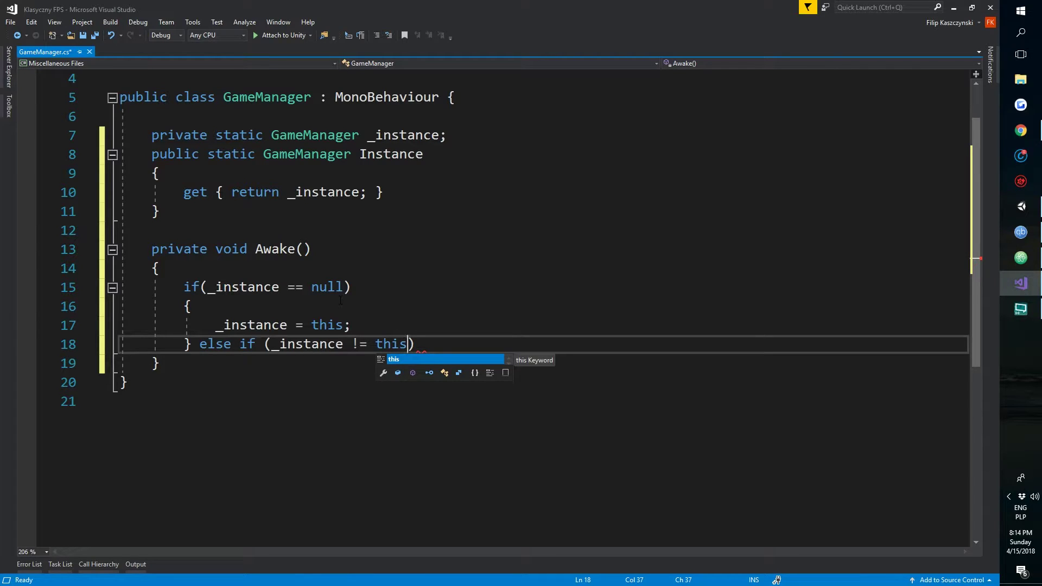
pyautogui.write(') {')
pyautogui.press('Return')
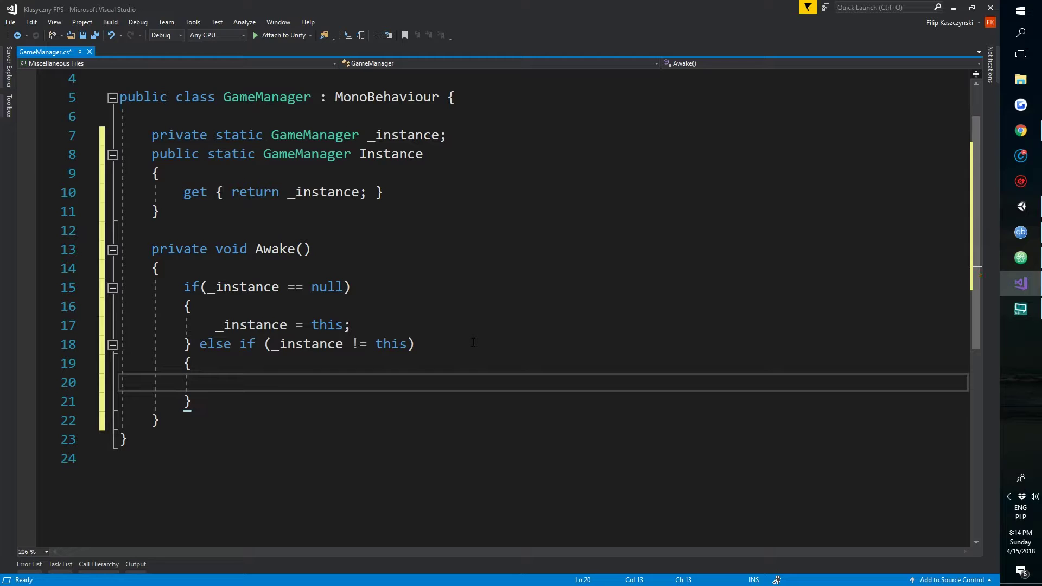
pyautogui.write('Des')
pyautogui.press('Return')
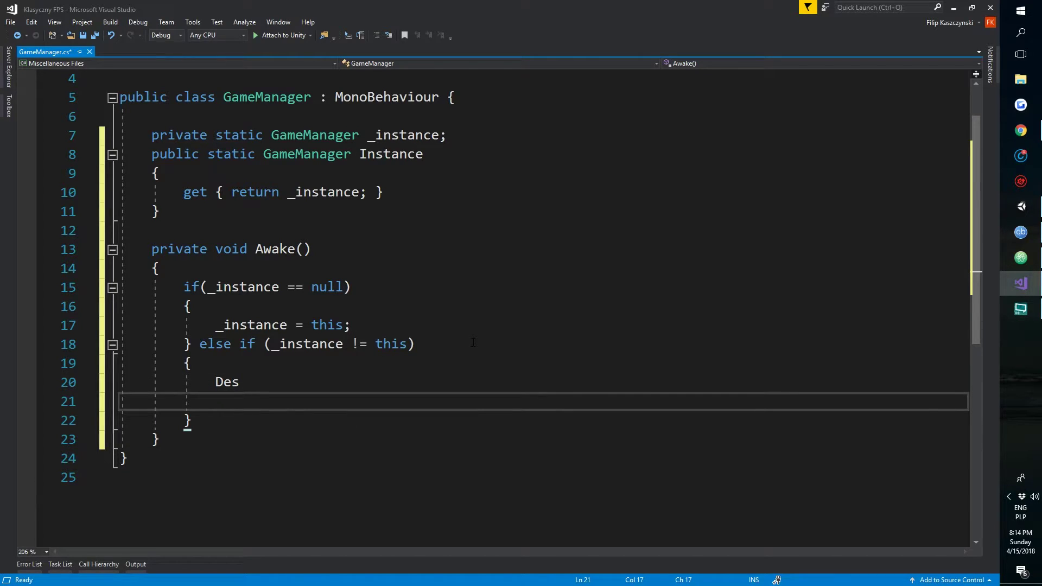
pyautogui.press('BackSpace')
pyautogui.write('troy(game')
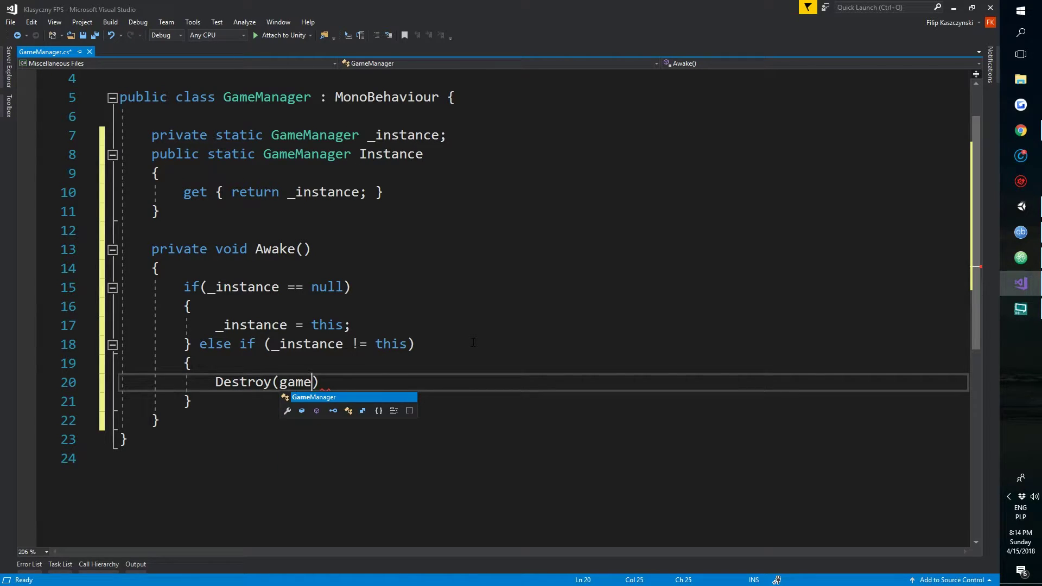
pyautogui.write('Object);')
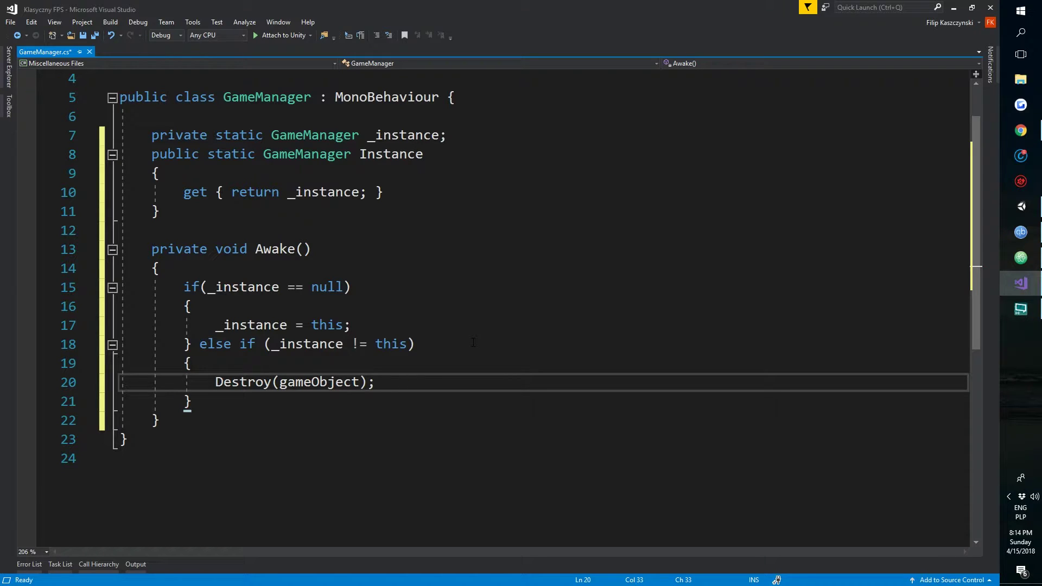
pyautogui.press('Return')
pyautogui.write('return;')
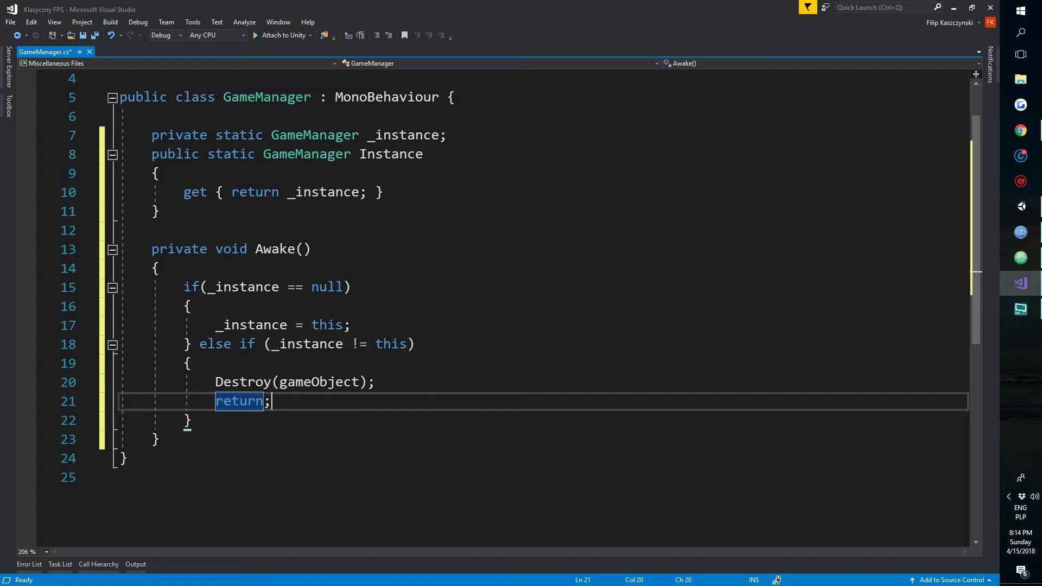
# Review the _instance references across Awake and add blank lines after the else-if block
pyautogui.doubleClick(407, 135)
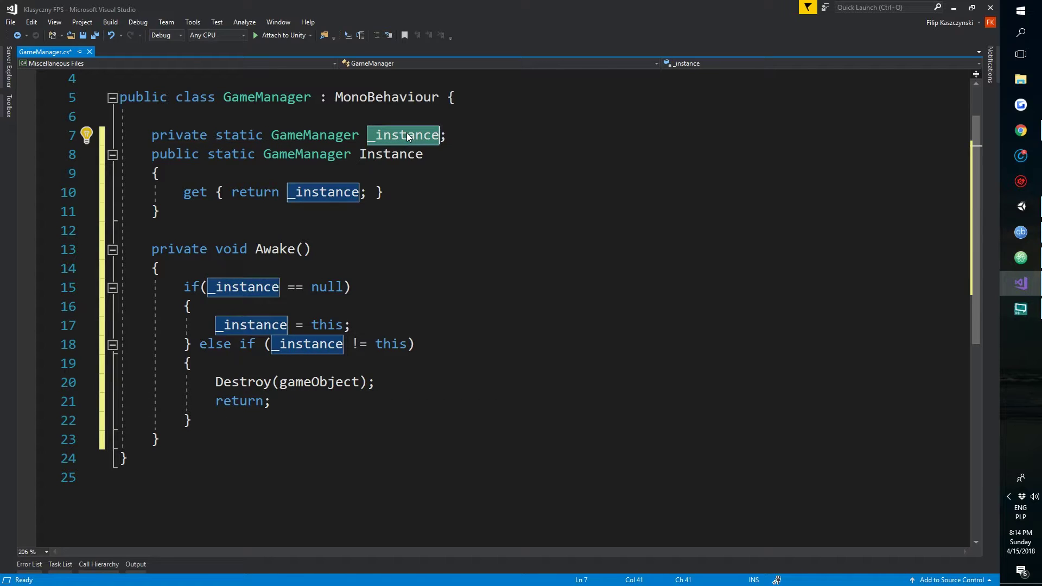
pyautogui.click(384, 193)
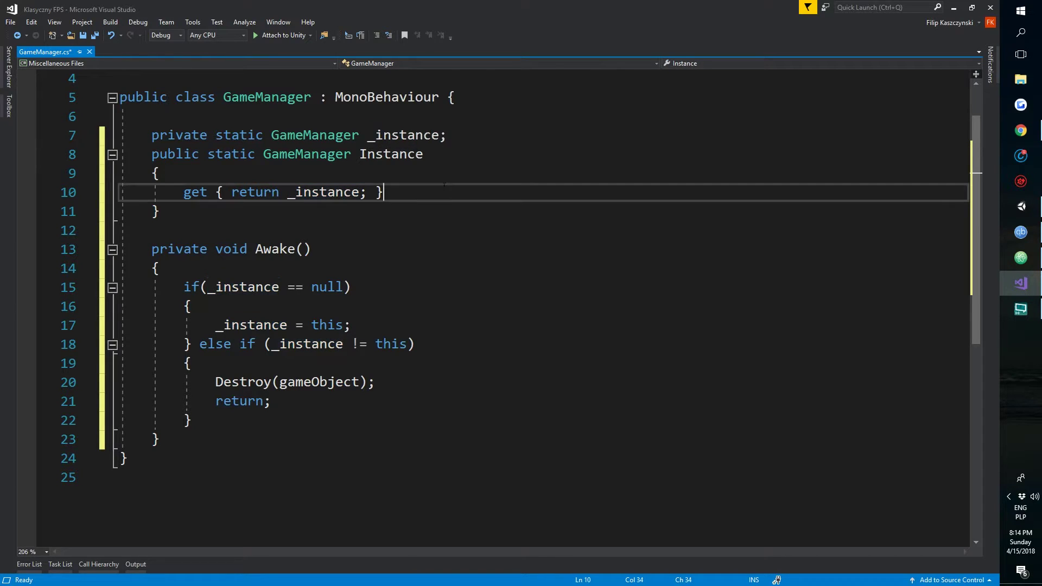
pyautogui.click(220, 286)
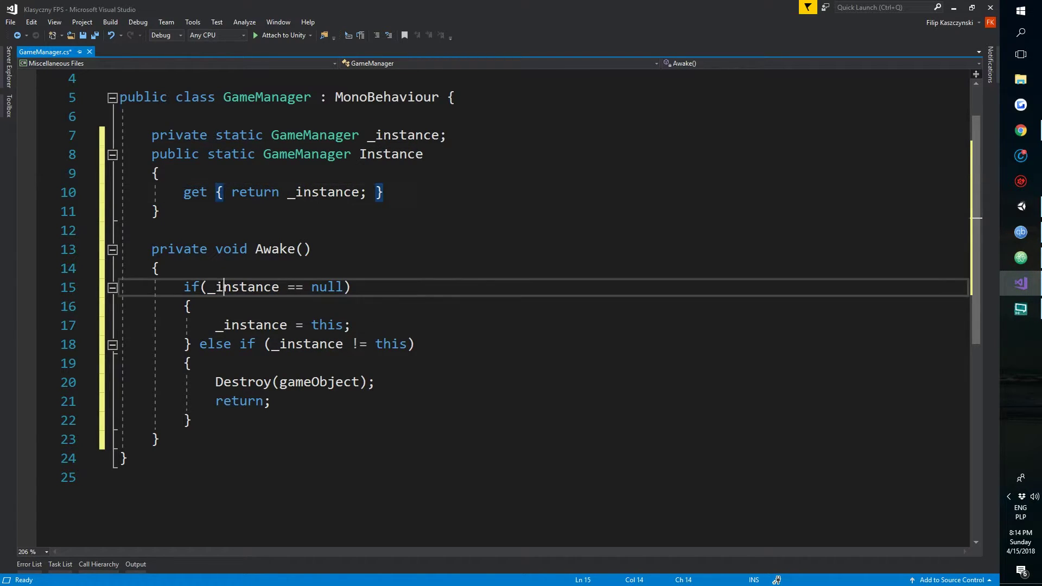
pyautogui.doubleClick(240, 329)
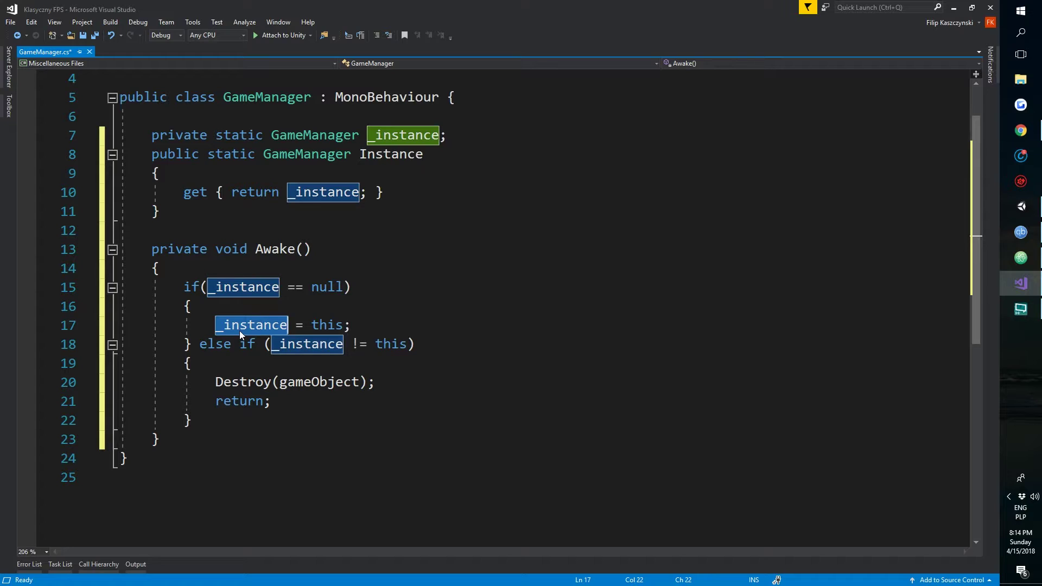
pyautogui.click(303, 352)
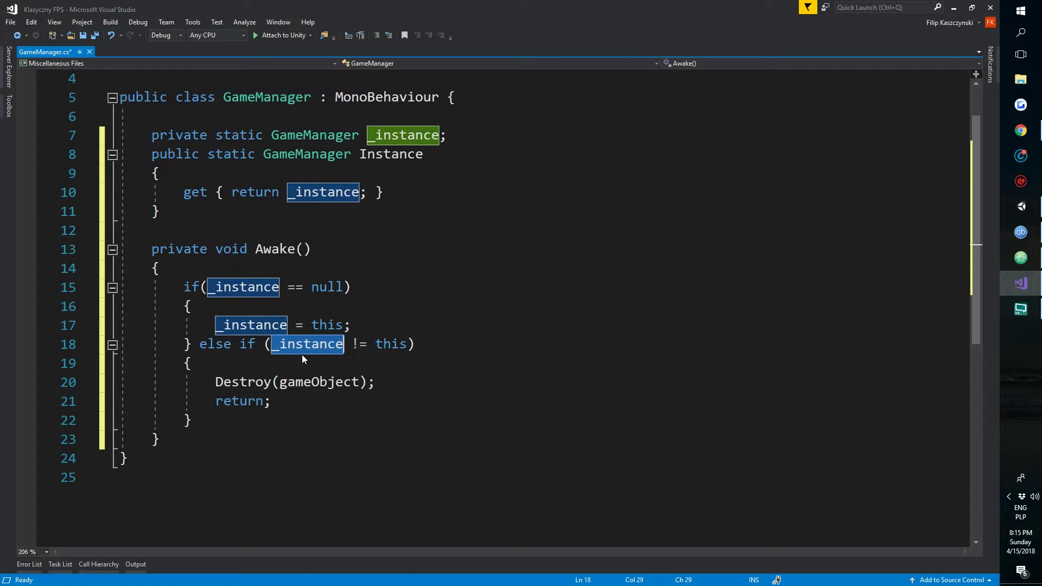
pyautogui.press('End')
pyautogui.press('Left')
pyautogui.press('Left')
pyautogui.press('Left')
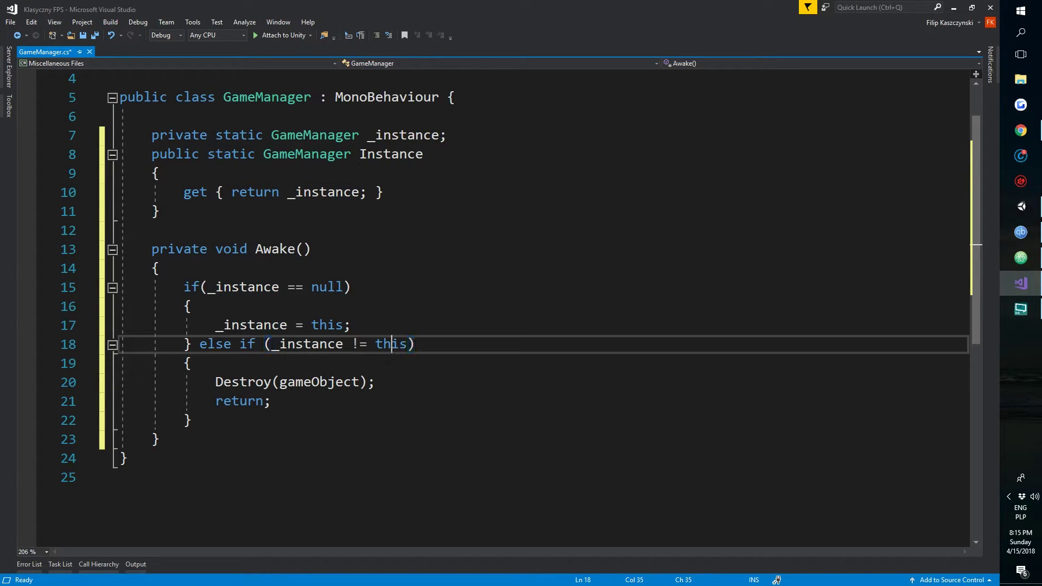
pyautogui.click(367, 409)
pyautogui.click(391, 420)
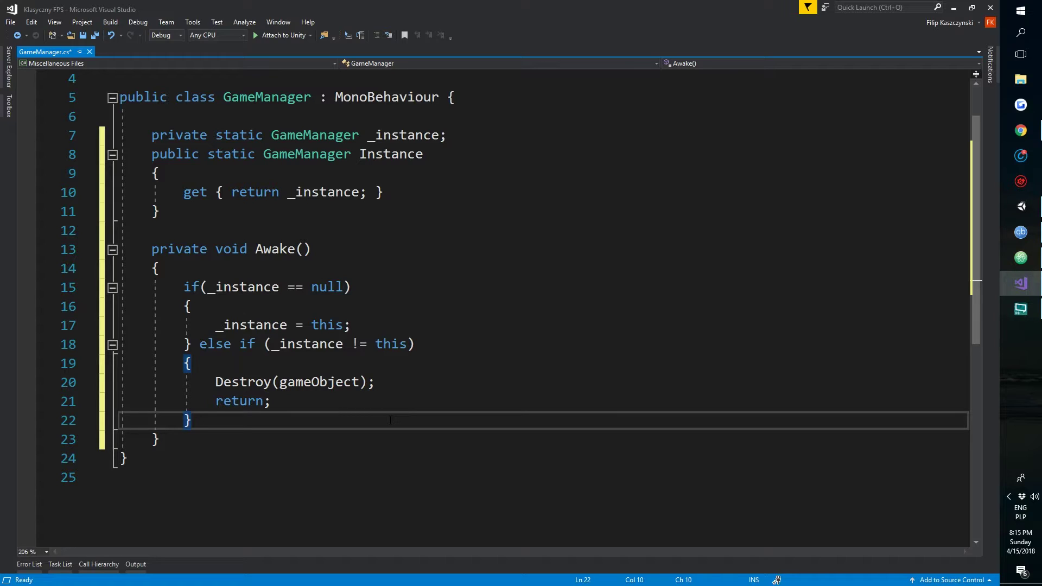
pyautogui.press('Return')
pyautogui.press('Return')
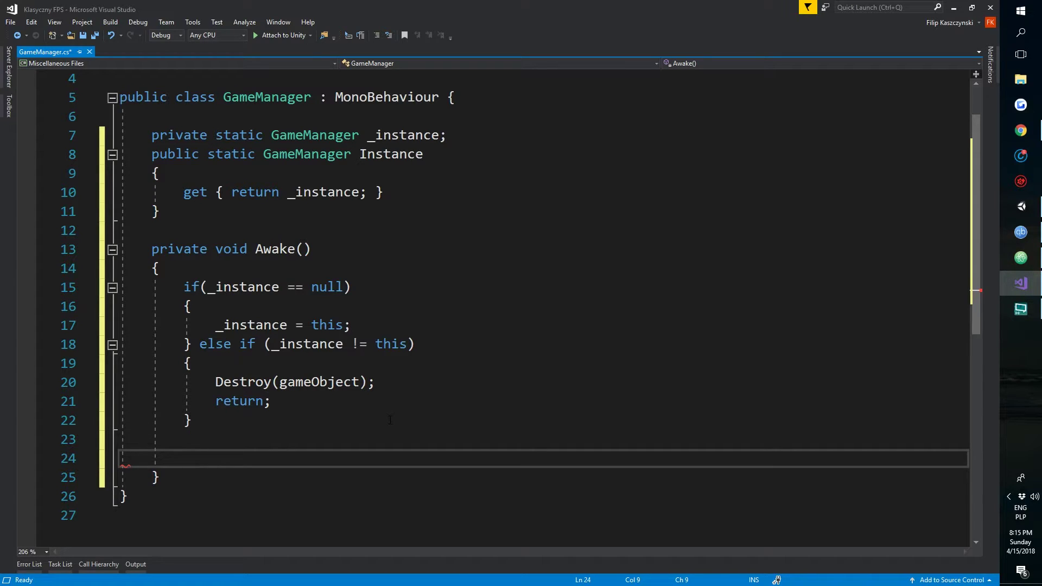
# Call InitGame(); at the end of Awake and add an empty 'void InitGame()' method
pyautogui.write('InitGame();')
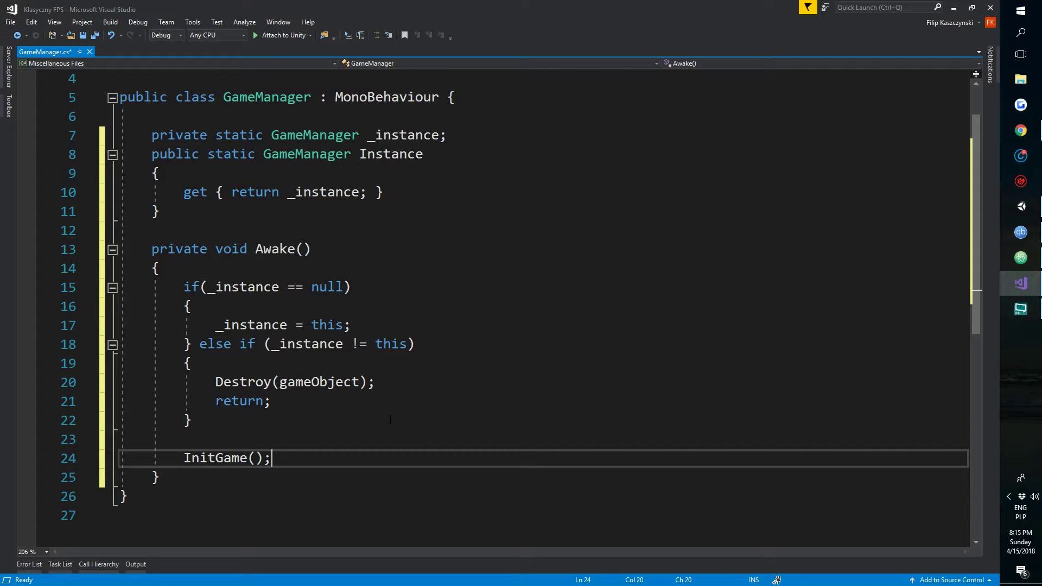
pyautogui.press('Down')
pyautogui.press('Return')
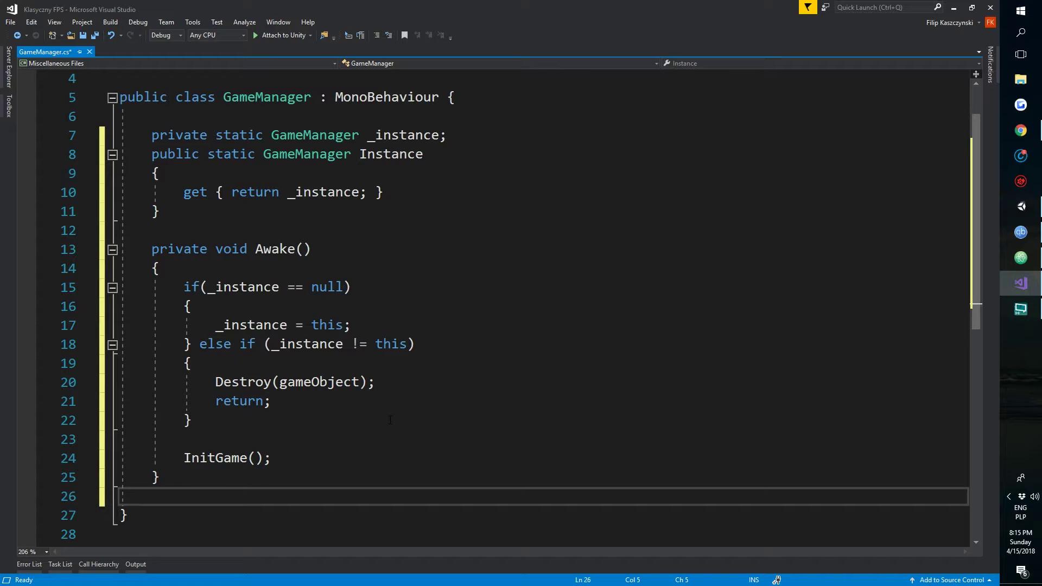
pyautogui.press('Return')
pyautogui.write('void InitGame() {')
pyautogui.press('Return')
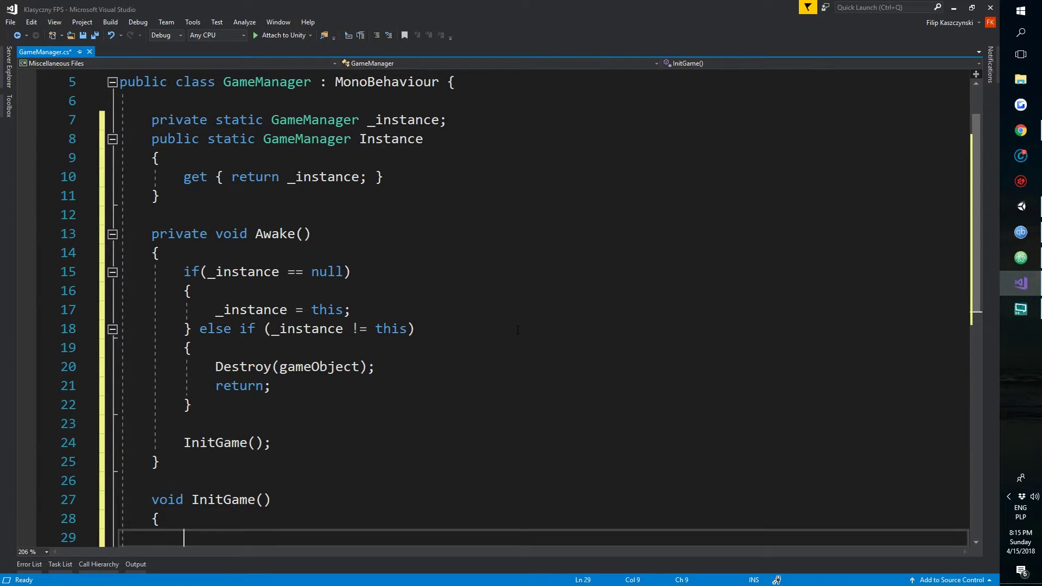
pyautogui.scroll(-3, 517, 330)
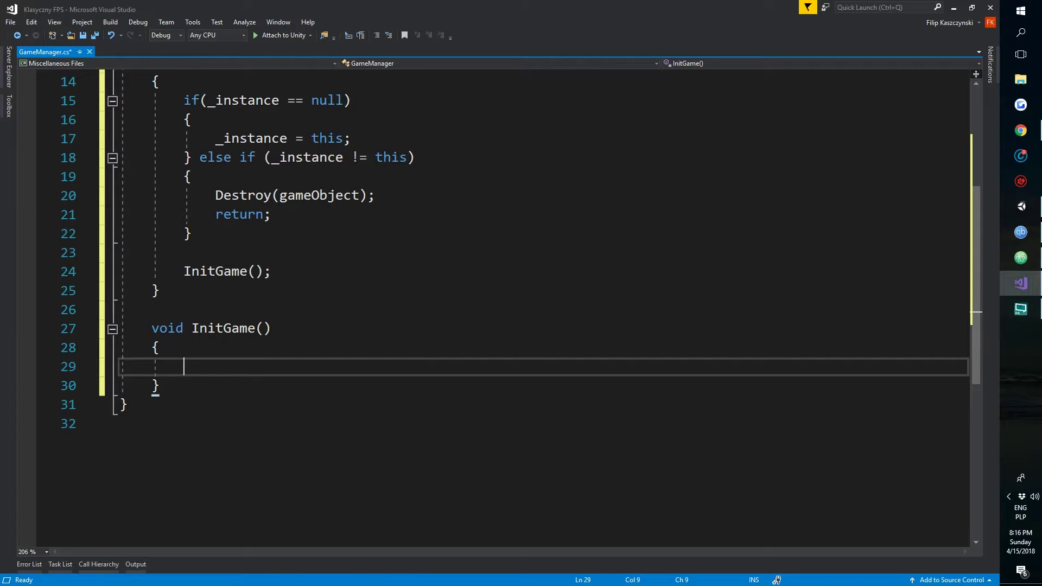
# Open the PlayerMovement script from Unity's Project panel, saving GameManager.cs when prompted
pyautogui.click(1021, 206)
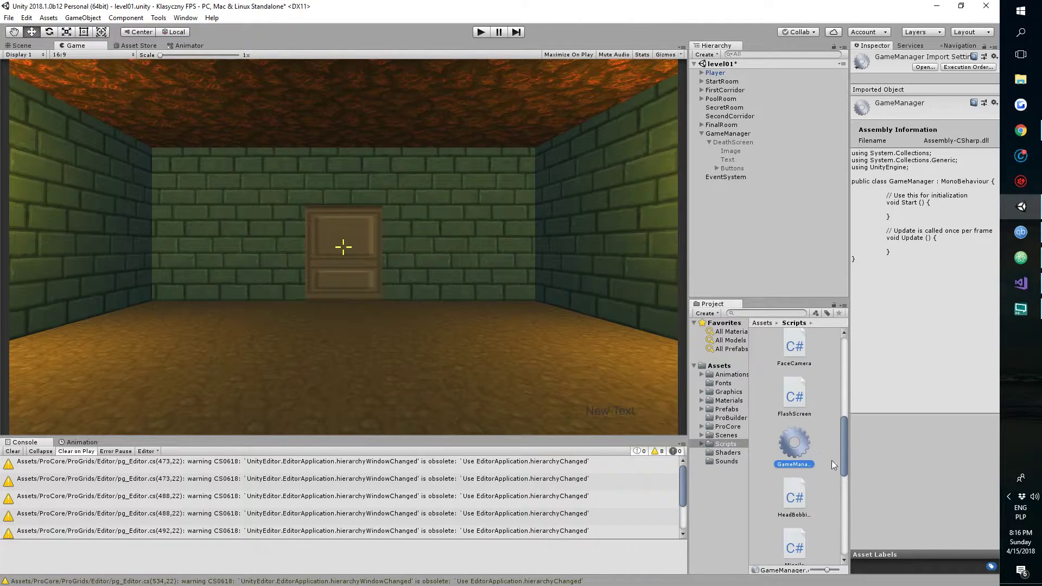
pyautogui.scroll(-2, 825, 471)
pyautogui.scroll(-3, 825, 471)
pyautogui.click(794, 410)
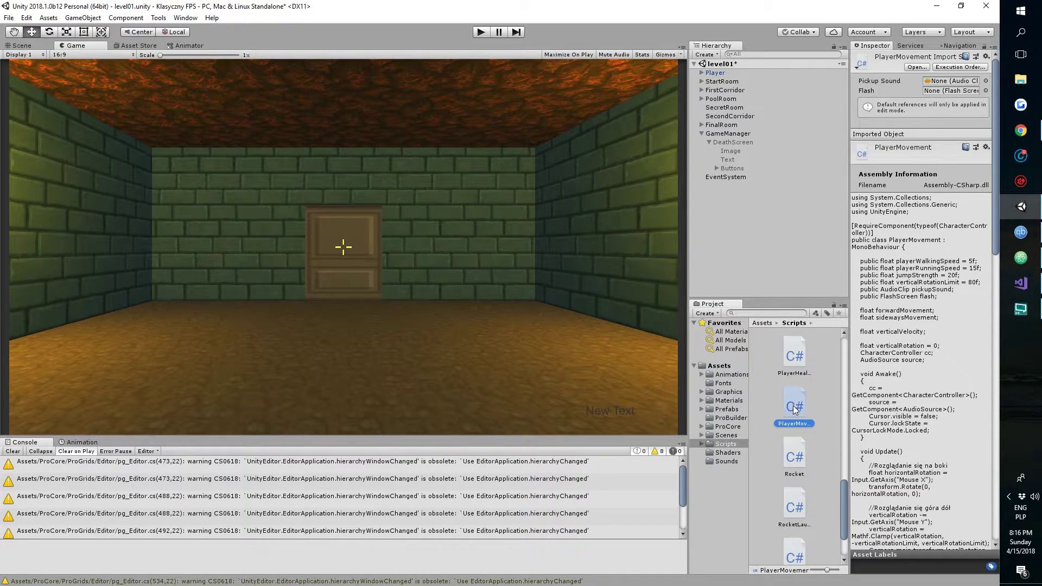
pyautogui.doubleClick(794, 409)
pyautogui.click(470, 335)
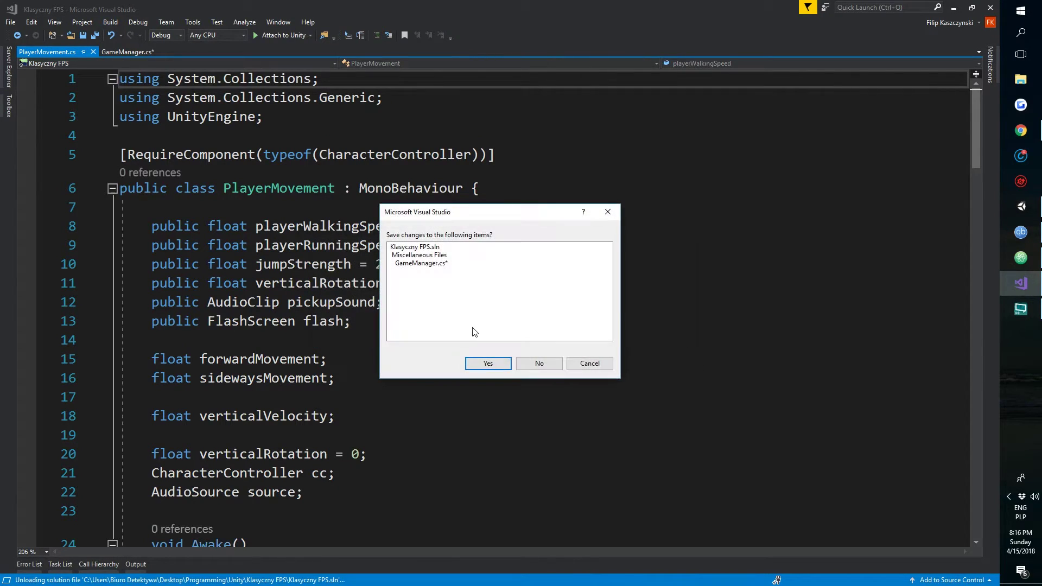
pyautogui.click(476, 363)
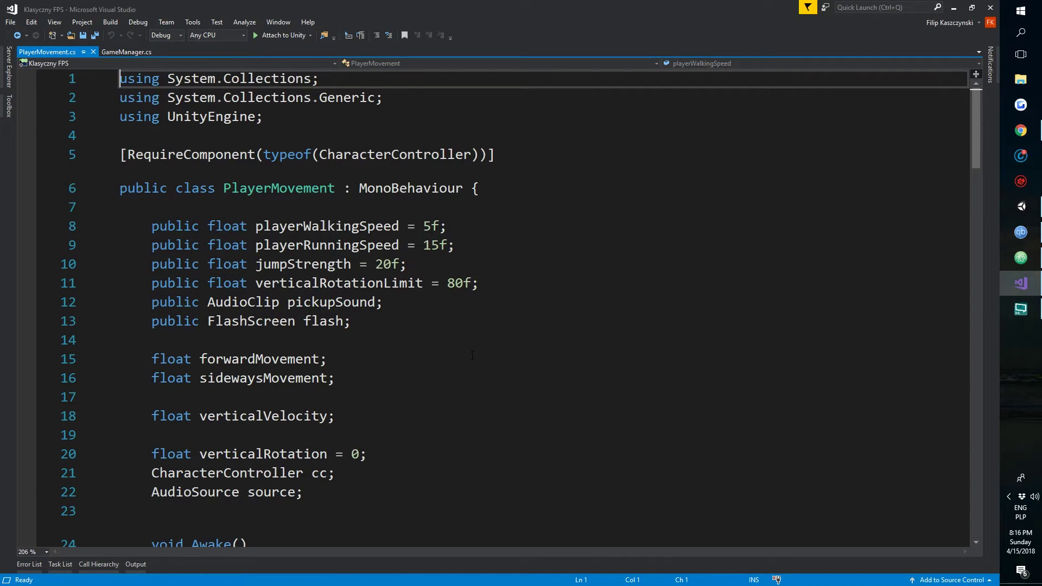
# Cut the Cursor.visible and Cursor.lockState lines from PlayerMovement's Awake and save PlayerMovement.cs
pyautogui.scroll(-8, 472, 356)
pyautogui.scroll(5, 472, 355)
pyautogui.scroll(-2, 316, 473)
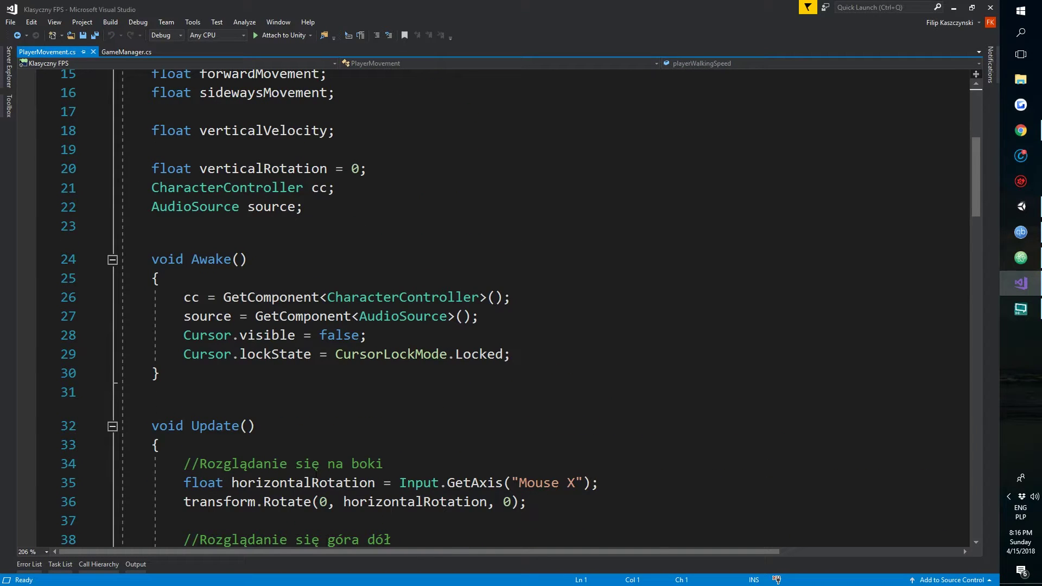
pyautogui.click(272, 334)
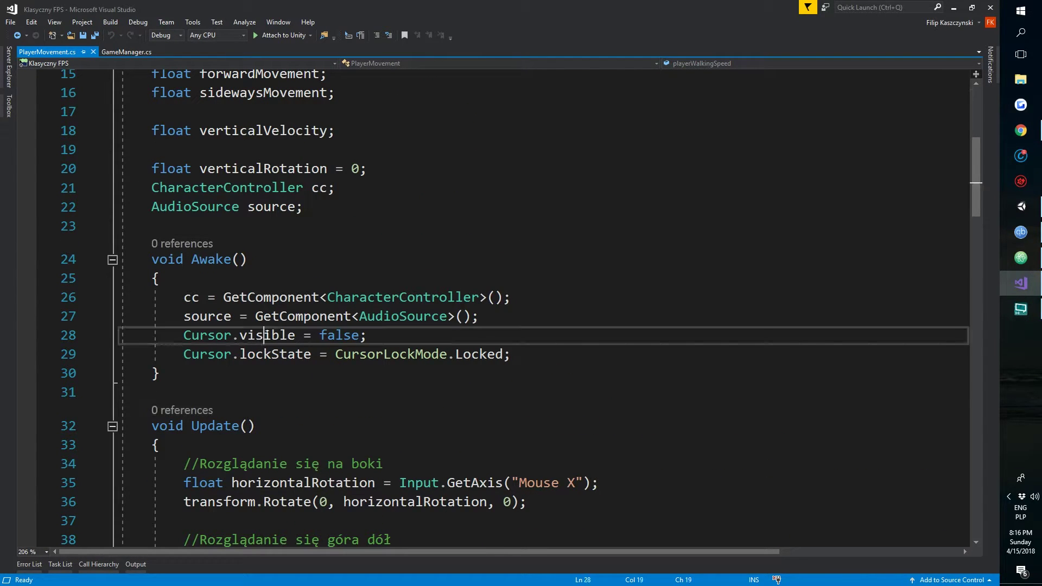
pyautogui.click(274, 354)
pyautogui.moveTo(515, 354)
pyautogui.mouseDown()
pyautogui.moveTo(191, 385)
pyautogui.moveTo(183, 334)
pyautogui.mouseUp()
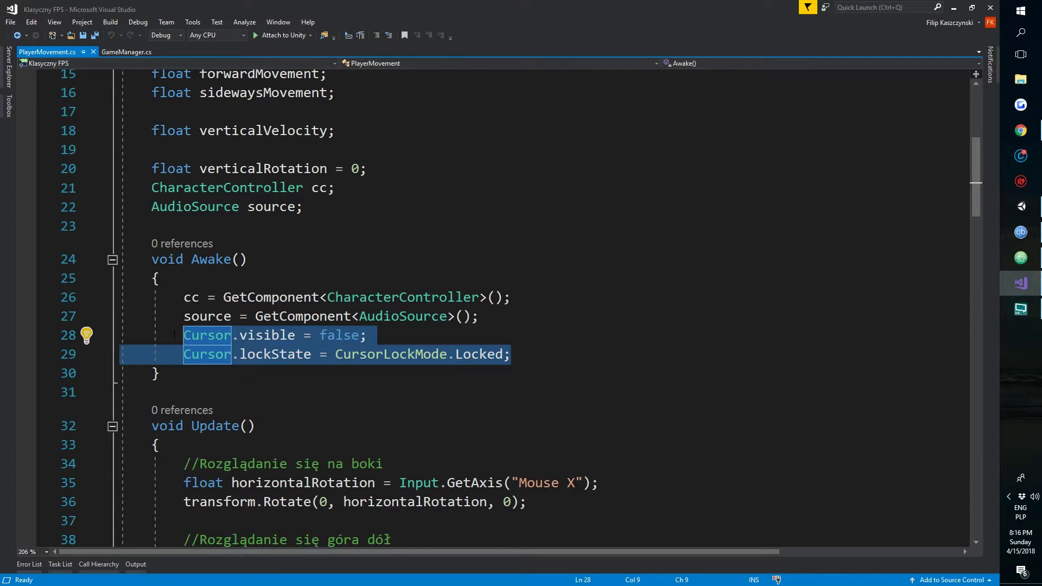
pyautogui.press('Delete')
pyautogui.press('BackSpace')
pyautogui.press('BackSpace')
pyautogui.press('BackSpace')
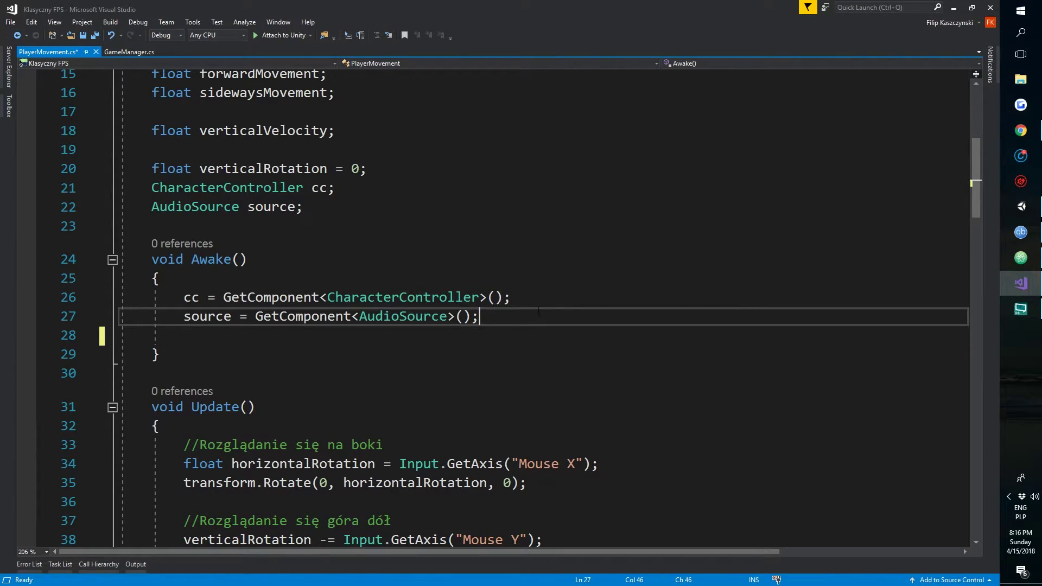
pyautogui.hotkey('ctrl', 's')
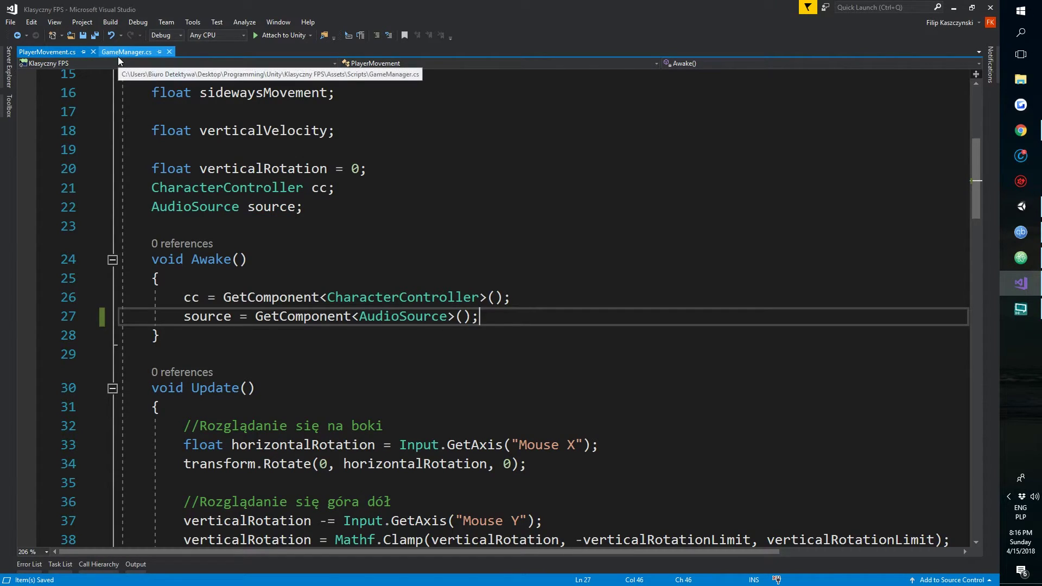
# Paste the cursor lines into GameManager's InitGame method and save GameManager.cs
pyautogui.click(118, 54)
pyautogui.write('Cursor.visible = false; Cursor.lockState = CursorLockMode.Locked;')
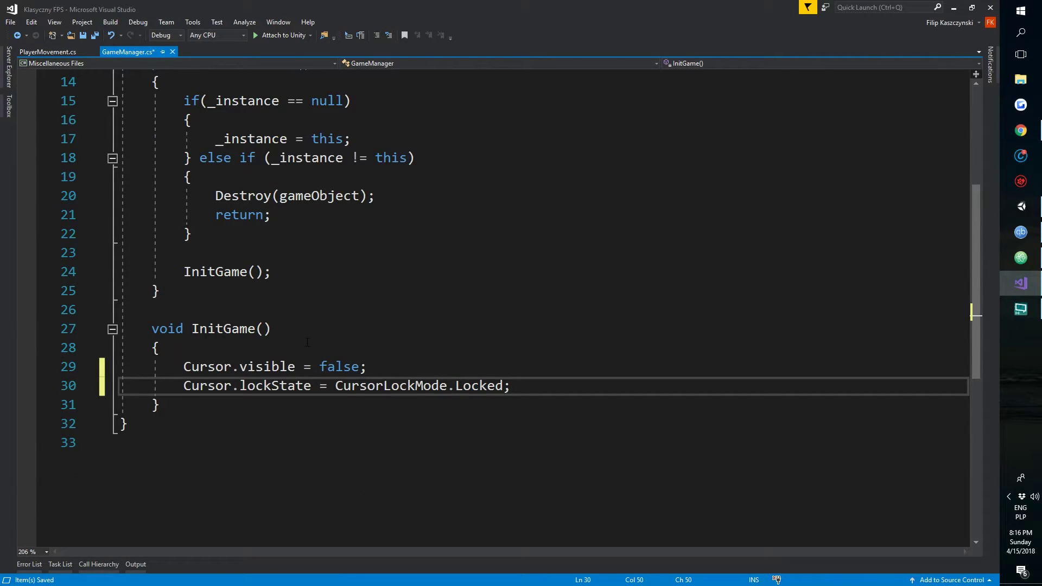
pyautogui.click(256, 329)
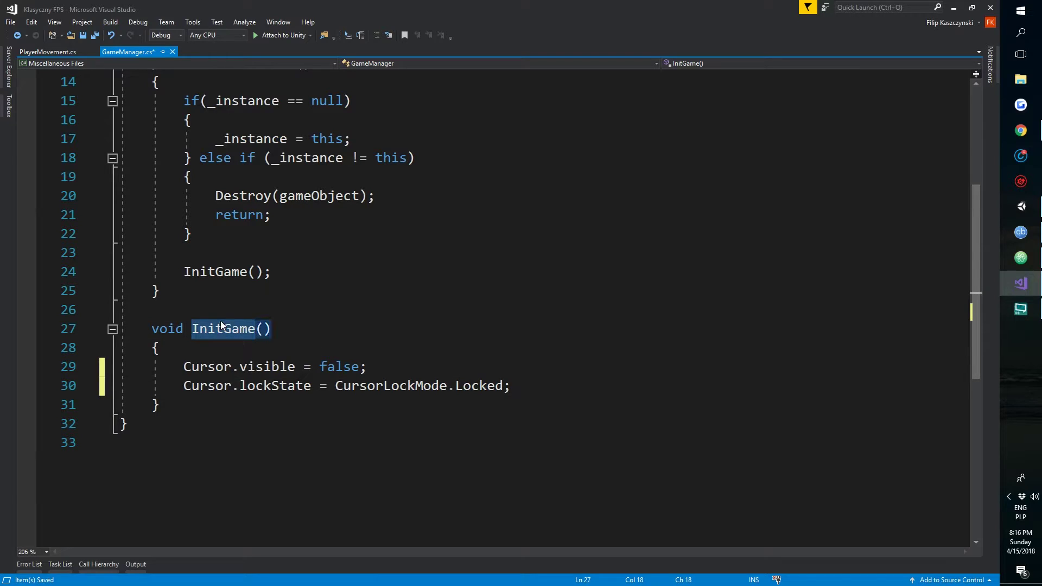
pyautogui.press('End')
pyautogui.hotkey('ctrl', 's')
pyautogui.click(535, 379)
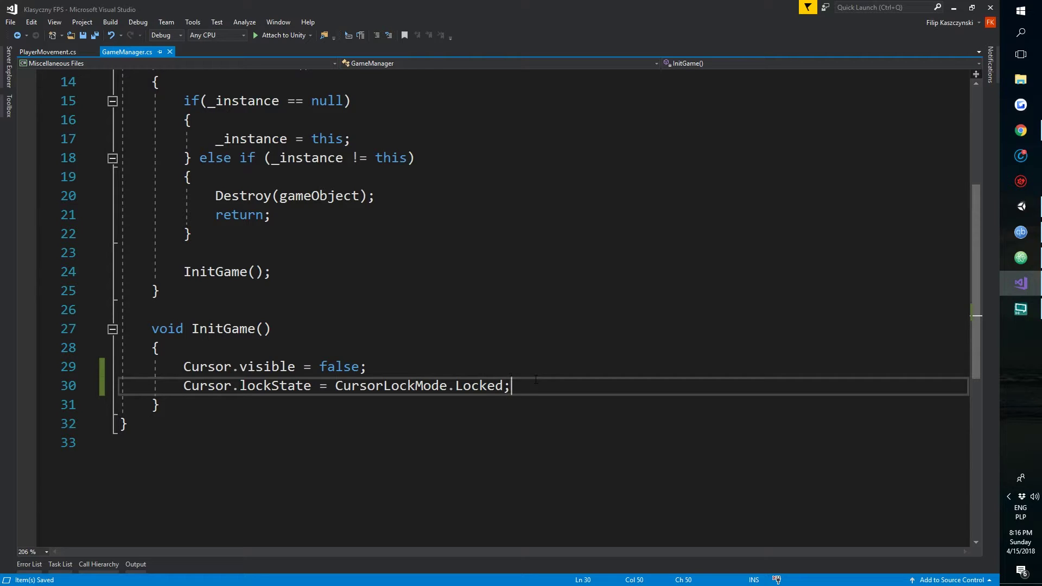
pyautogui.click(336, 328)
pyautogui.click(320, 354)
pyautogui.click(336, 423)
pyautogui.click(352, 387)
pyautogui.scroll(-3, 263, 373)
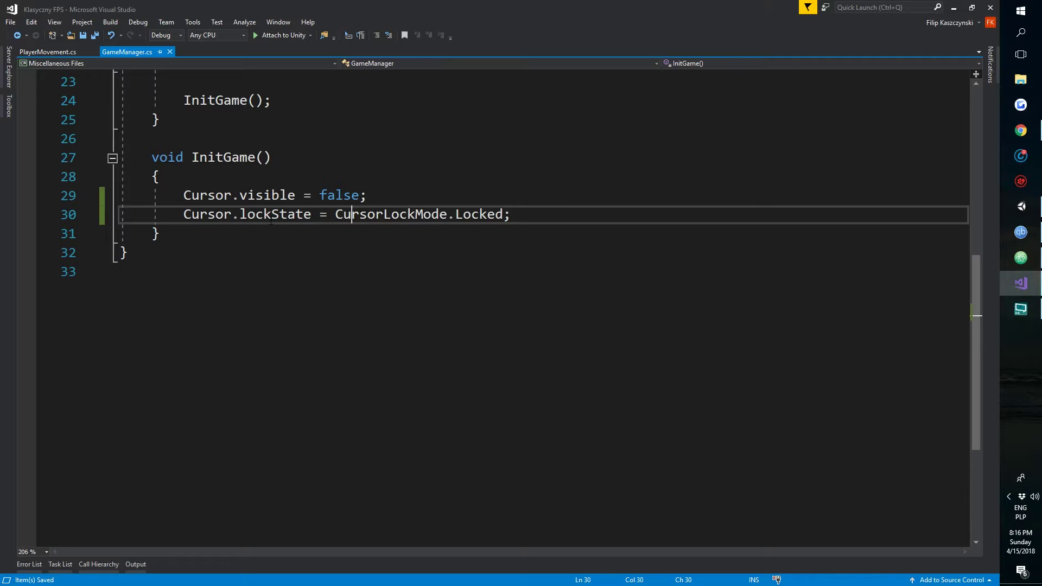
# Declare a 'private GameObject deathScreen;' field below the Instance property
pyautogui.scroll(4, 306, 281)
pyautogui.scroll(4, 305, 281)
pyautogui.click(168, 269)
pyautogui.press('Return')
pyautogui.press('Return')
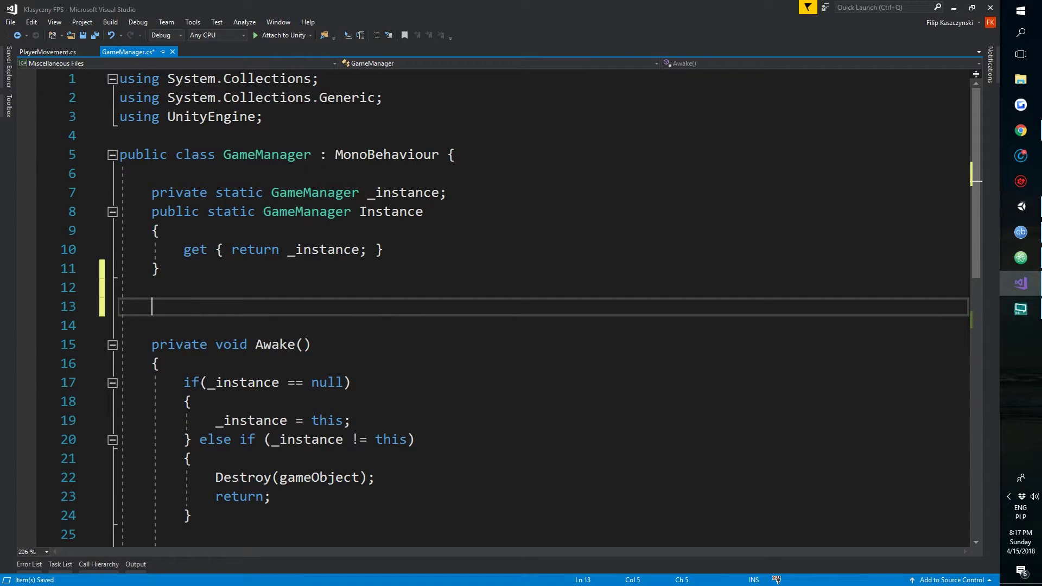
pyautogui.write('private ')
pyautogui.write('GameObject')
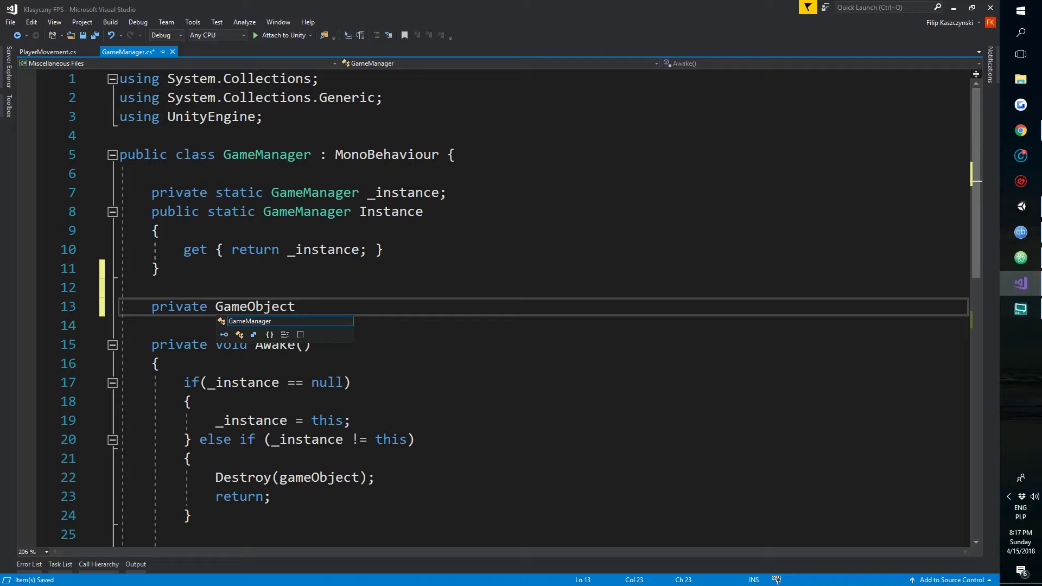
pyautogui.write(' deathScreen;')
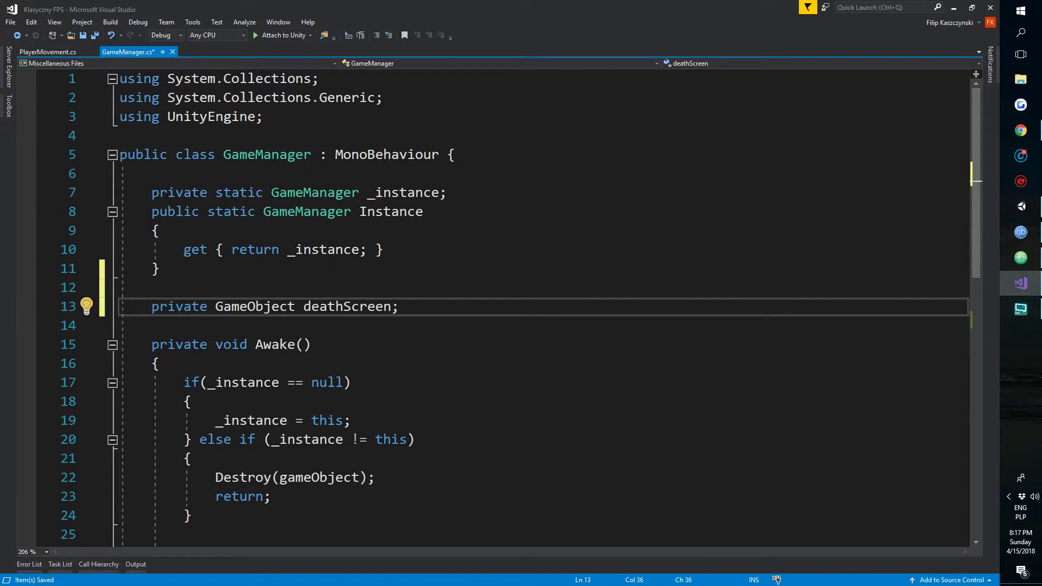
# Add a 'private void Start()' method beginning 'deathScreen = transform.Find("'
pyautogui.scroll(-4, 281, 391)
pyautogui.scroll(-2, 280, 391)
pyautogui.click(252, 342)
pyautogui.scroll(4, 249, 375)
pyautogui.scroll(-5, 247, 391)
pyautogui.scroll(5, 245, 405)
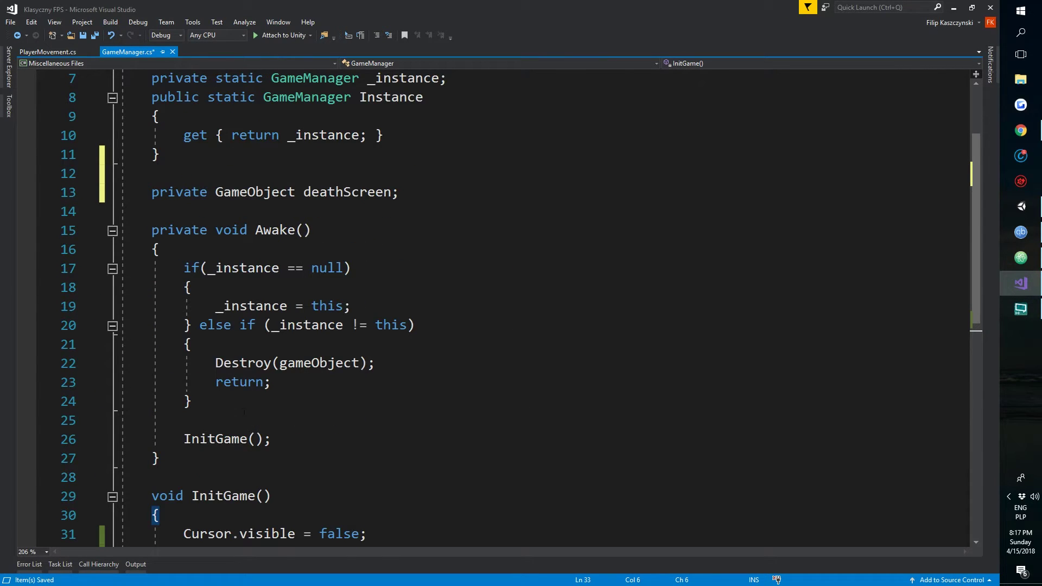
pyautogui.click(246, 458)
pyautogui.press('Return')
pyautogui.press('Return')
pyautogui.write('private void Start() {')
pyautogui.press('Return')
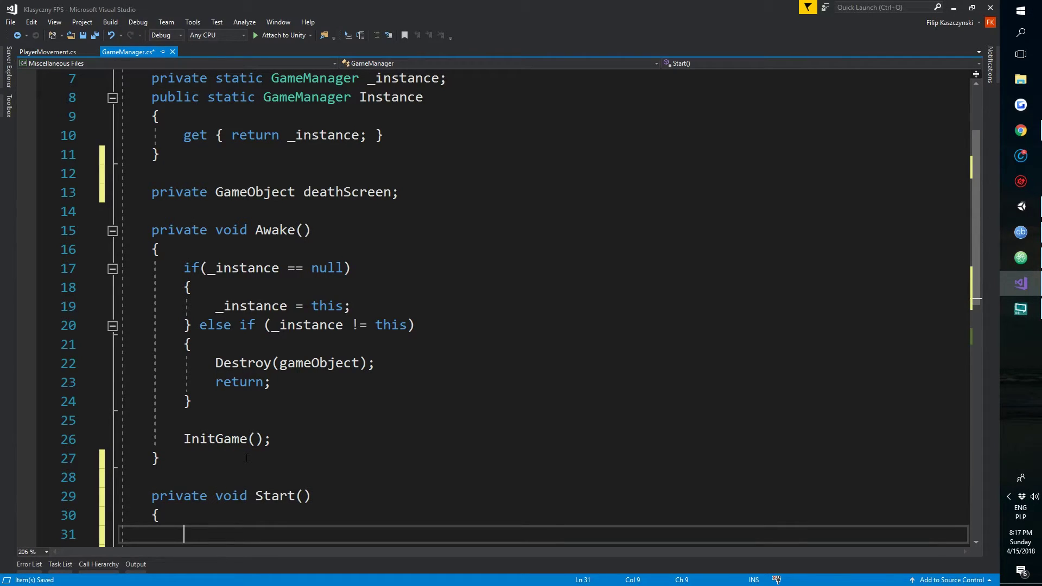
pyautogui.write('deathScreen = ')
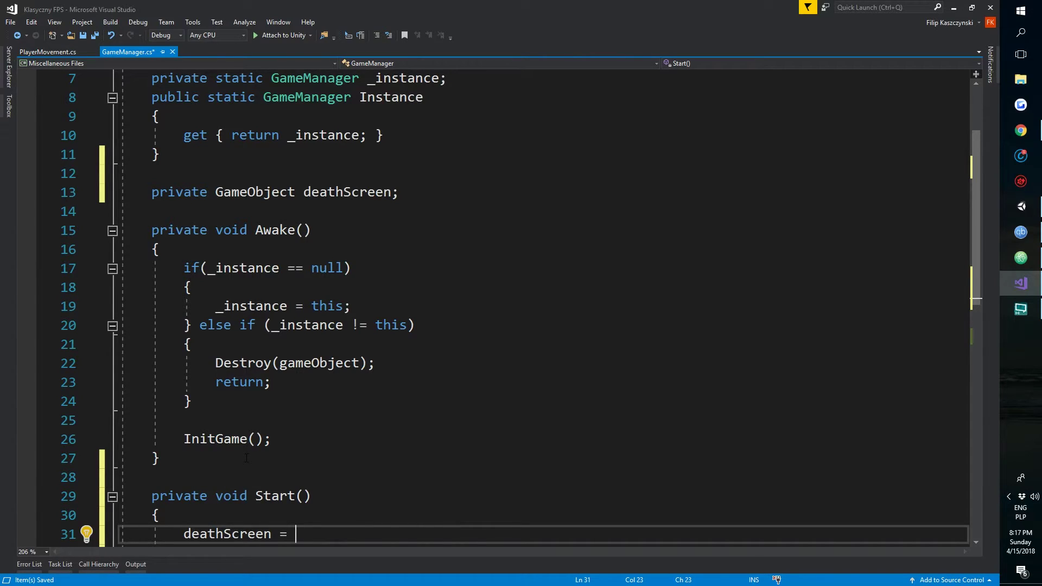
pyautogui.write('tra')
pyautogui.press('BackSpace')
pyautogui.write('sform.Find')
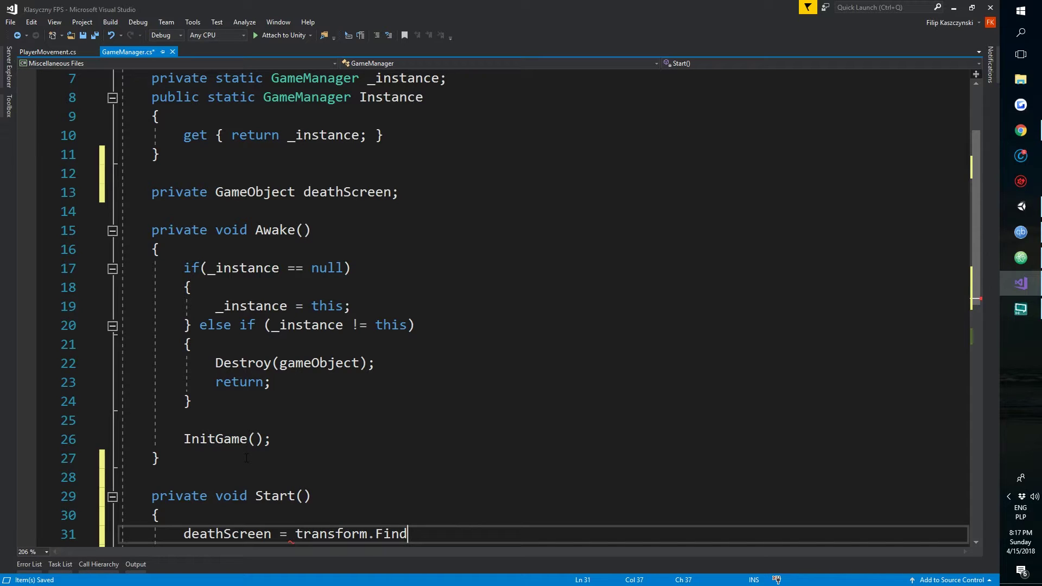
pyautogui.write('("')
# Confirm the DeathScreen child name in Unity's Hierarchy, then finish 'transform.Find("DeathScreen").gameObject;'
pyautogui.click(1012, 214)
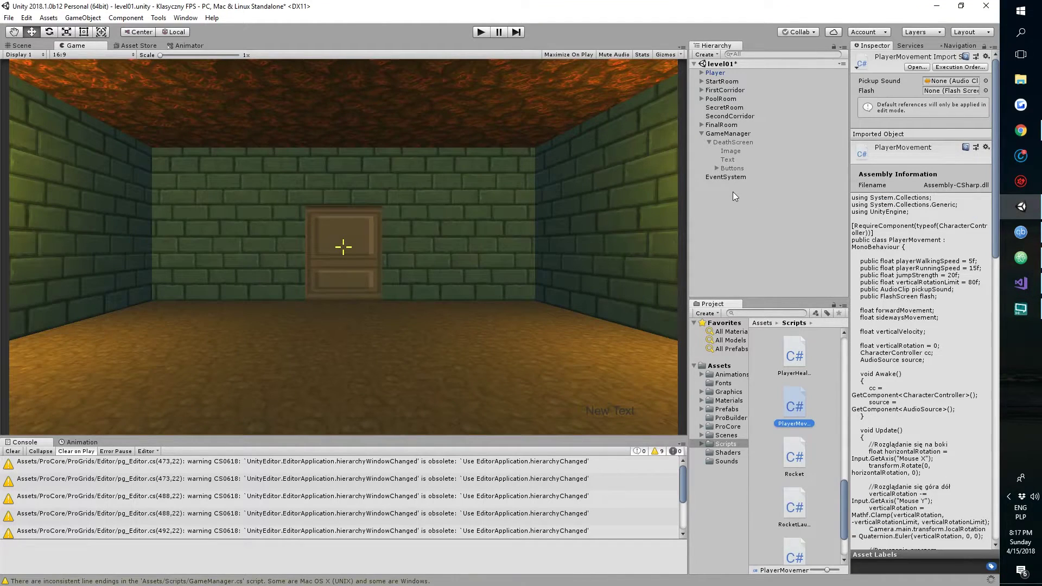
pyautogui.click(734, 142)
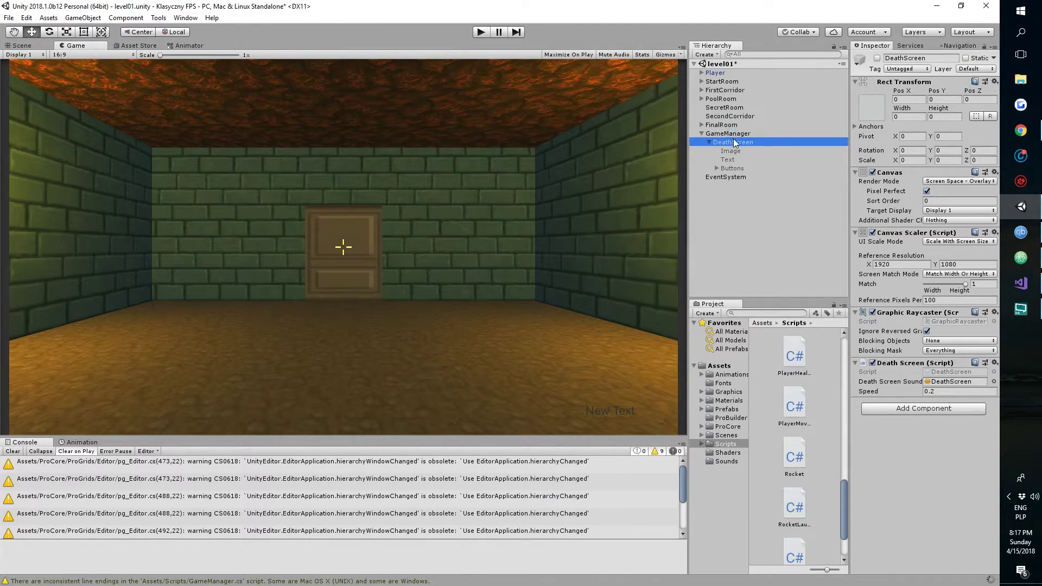
pyautogui.click(1021, 283)
pyautogui.write('DeathScreen")')
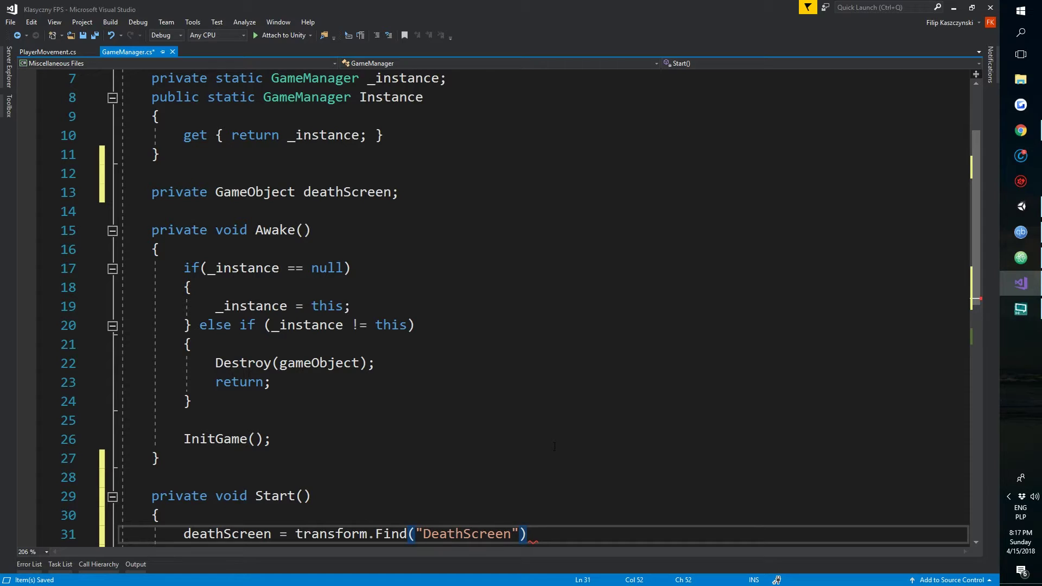
pyautogui.write('.gameObject;')
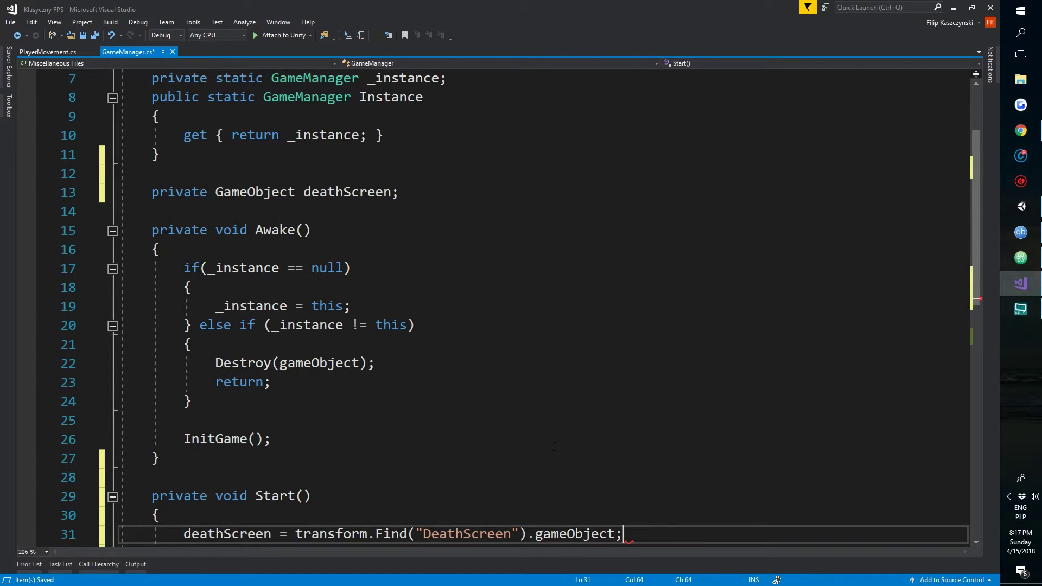
# Add an empty public void PlayerDeath() method below InitGame() in GameManager.cs
pyautogui.scroll(-1, 555, 446)
pyautogui.scroll(-1, 554, 446)
pyautogui.doubleClick(251, 421)
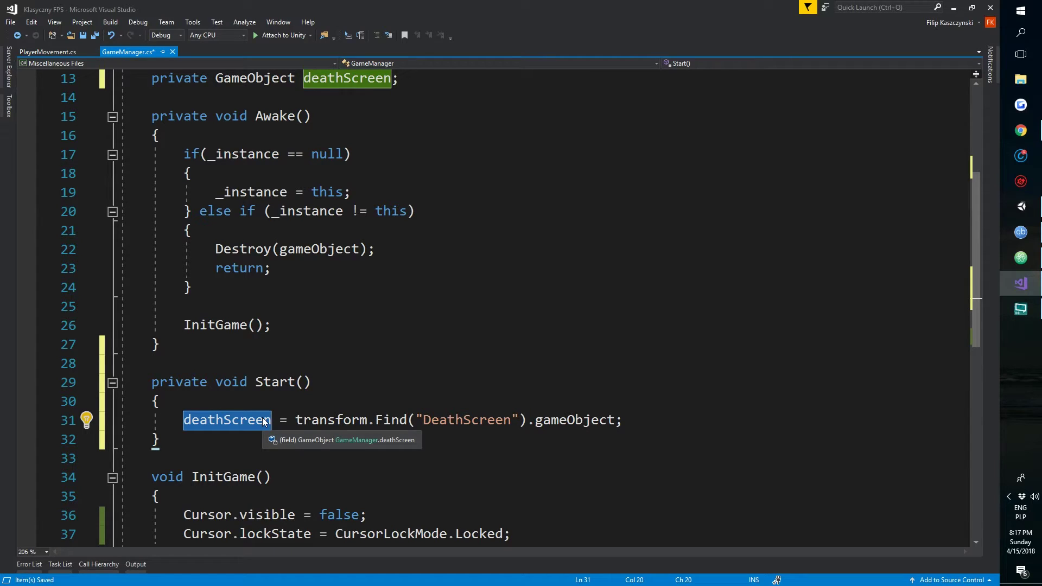
pyautogui.click(357, 86)
pyautogui.scroll(-2, 318, 373)
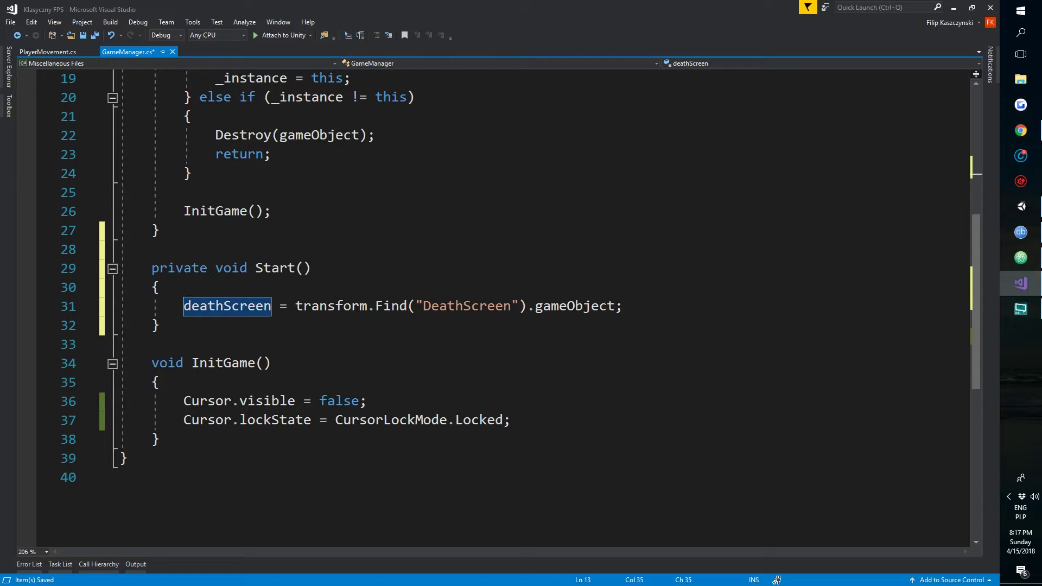
pyautogui.scroll(-3, 163, 336)
pyautogui.click(228, 272)
pyautogui.press('Return')
pyautogui.press('Return')
pyautogui.write('publi')
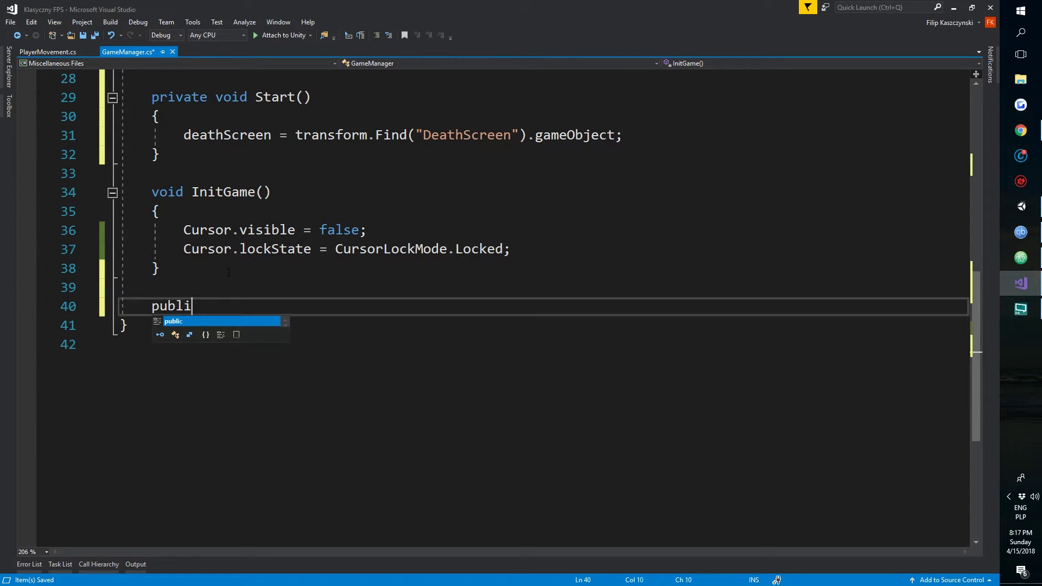
pyautogui.write('c void PlayerDeath() {')
pyautogui.press('Return')
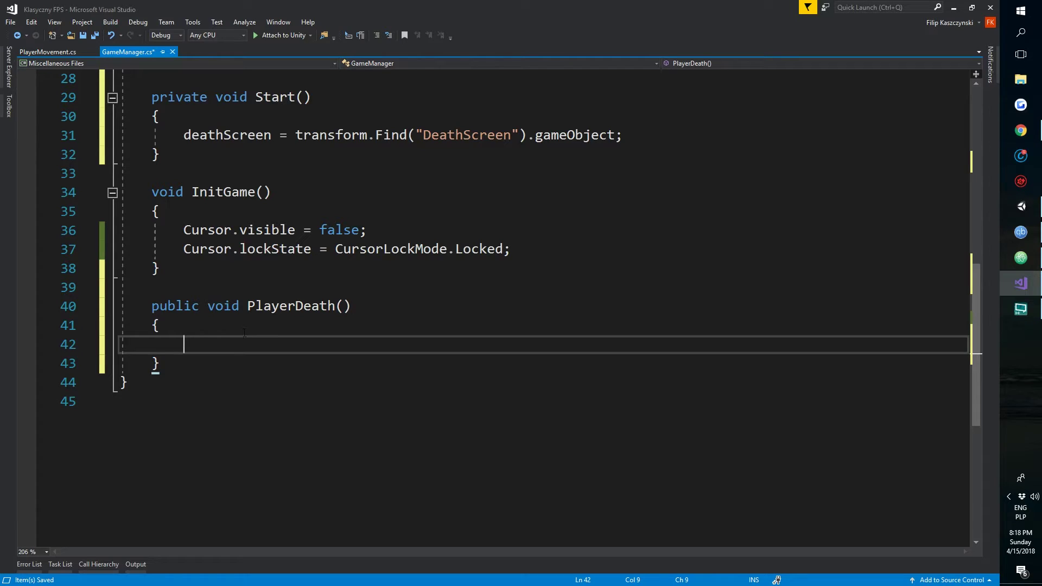
# Make PlayerDeath activate deathScreen and store the "Player"-tagged object, then select Player in Unity
pyautogui.write('death')
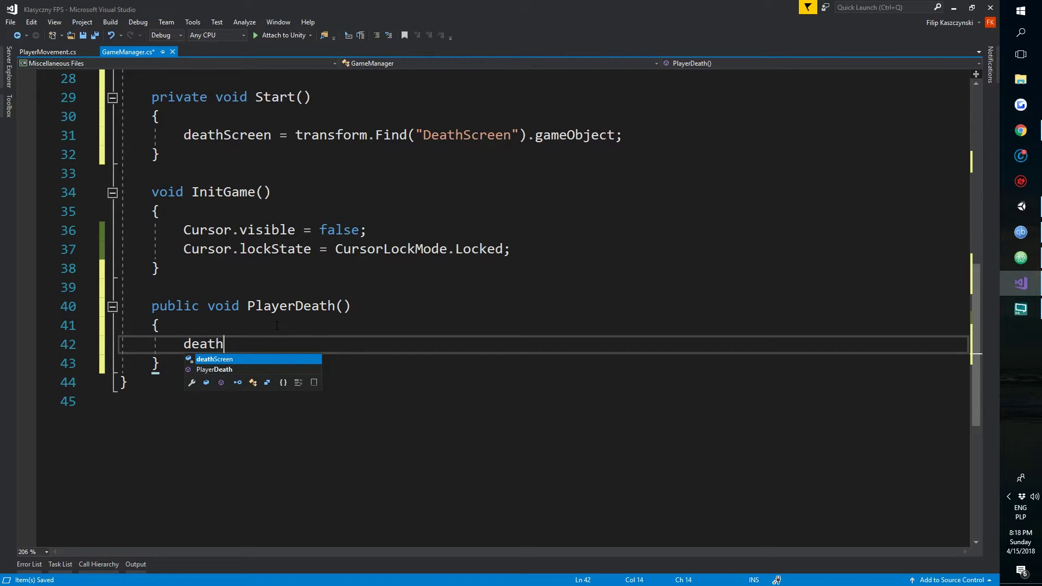
pyautogui.press('Tab')
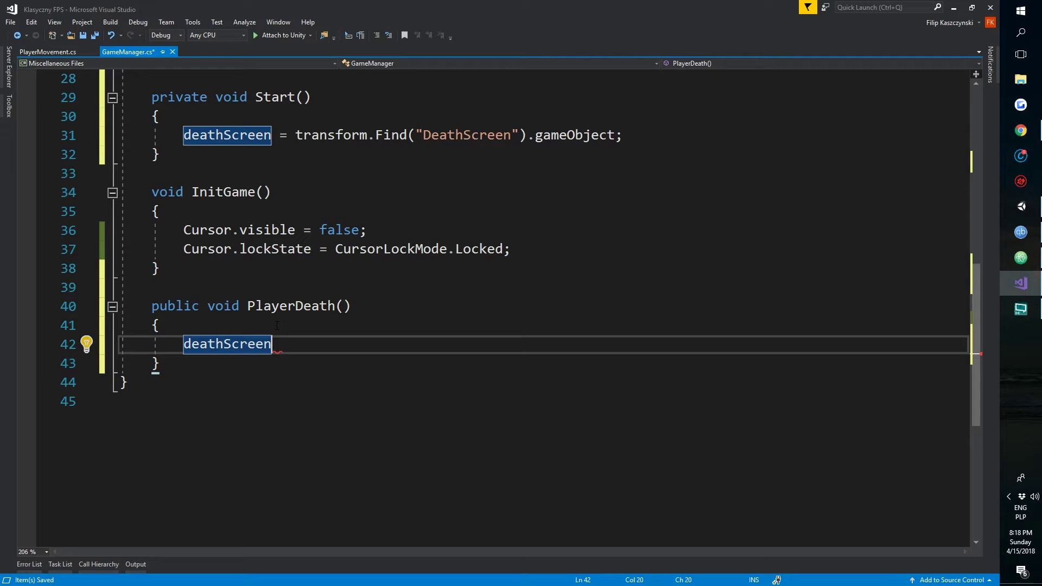
pyautogui.write('.SetAv')
pyautogui.write('ctive(true);')
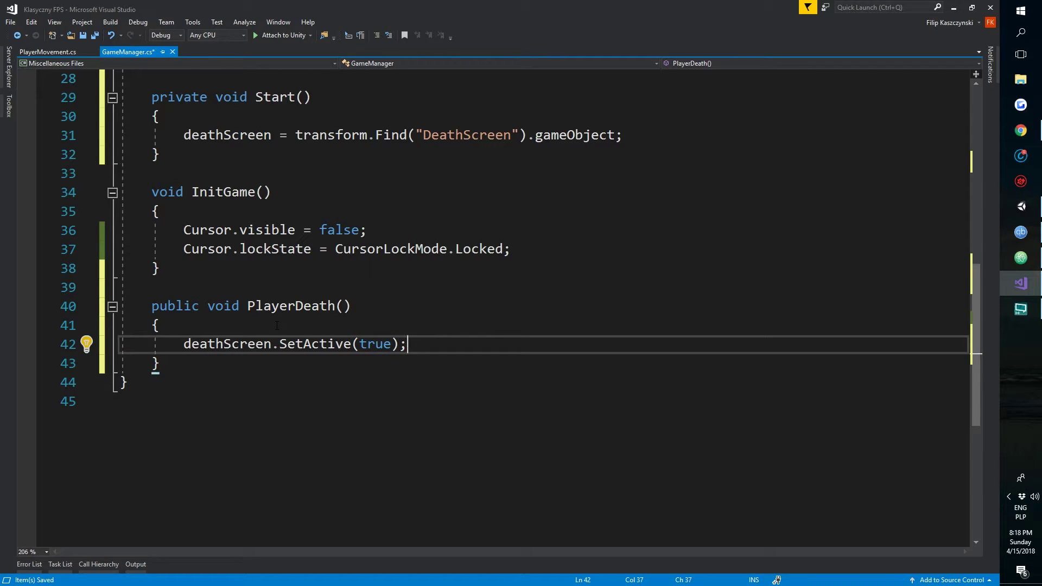
pyautogui.press('Return')
pyautogui.write('GameObject player = ')
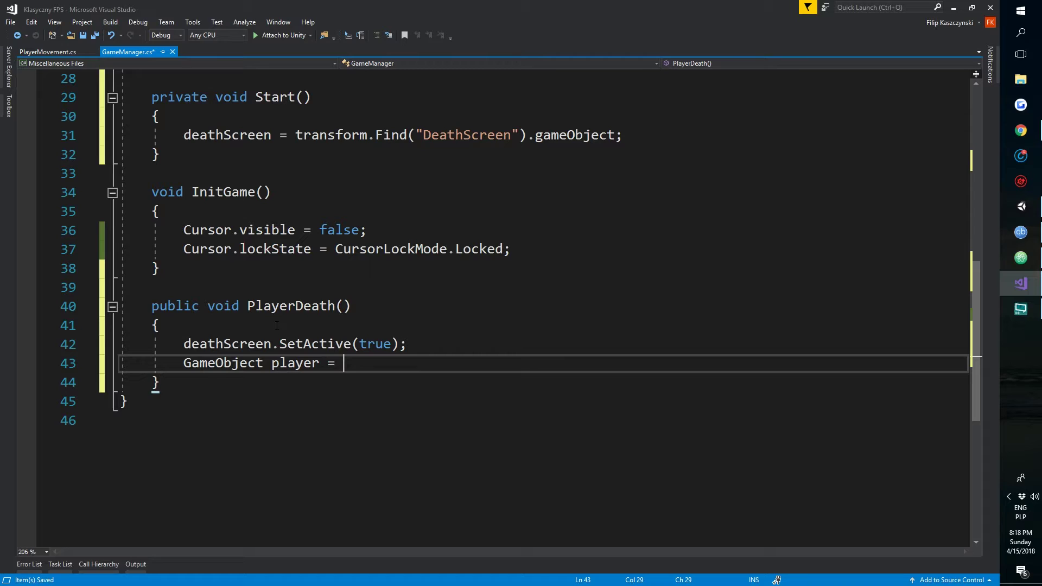
pyautogui.write('GameObject.FindGameObjectWithTag')
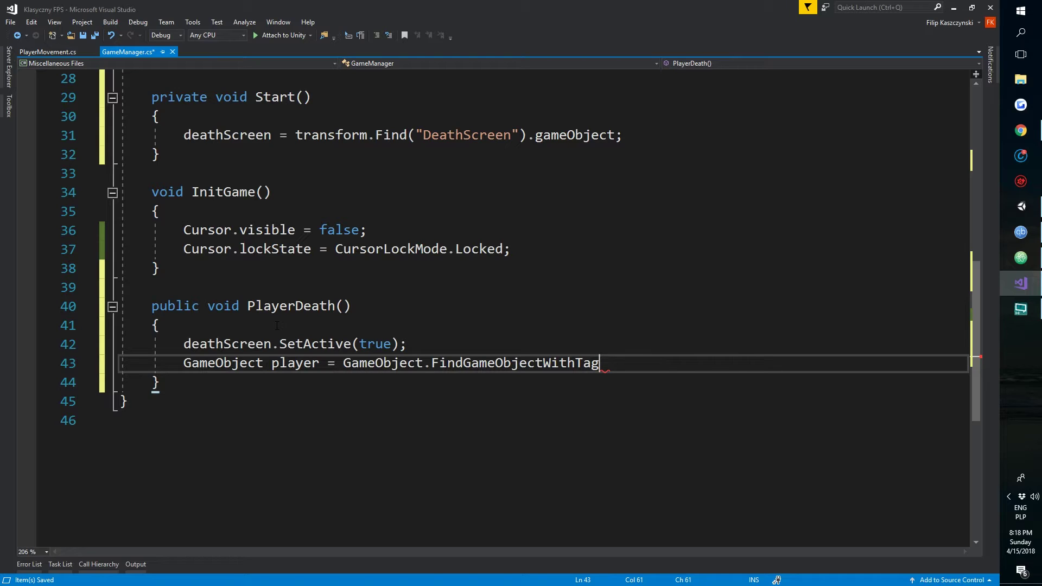
pyautogui.write('("Player").gameObject;')
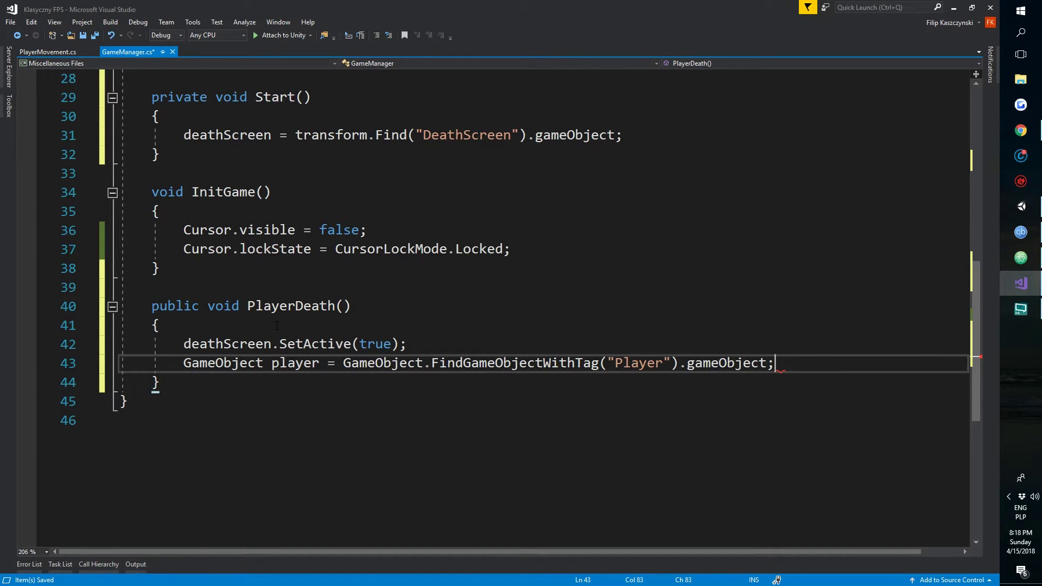
pyautogui.press('Return')
pyautogui.write('player.')
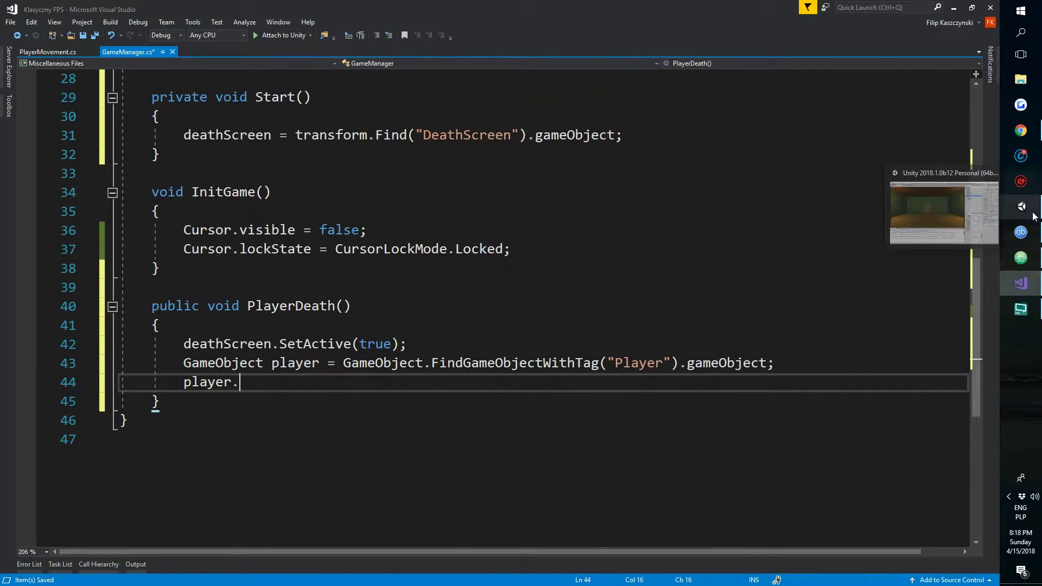
pyautogui.click(1034, 216)
pyautogui.click(749, 72)
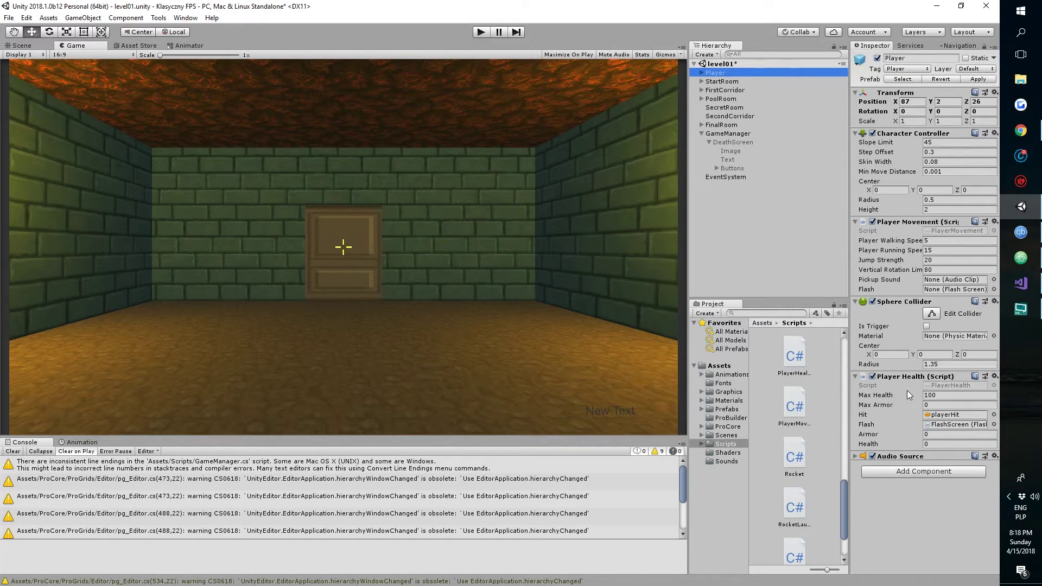
# Expand Player in the Hierarchy and inspect its Weapons and Canvas children before returning to the script
pyautogui.click(702, 73)
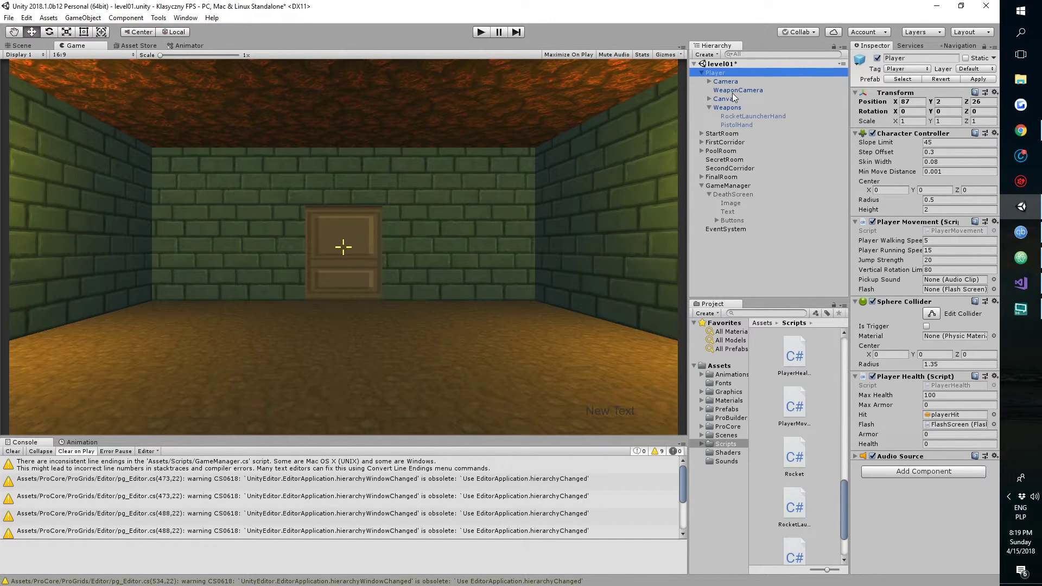
pyautogui.click(751, 108)
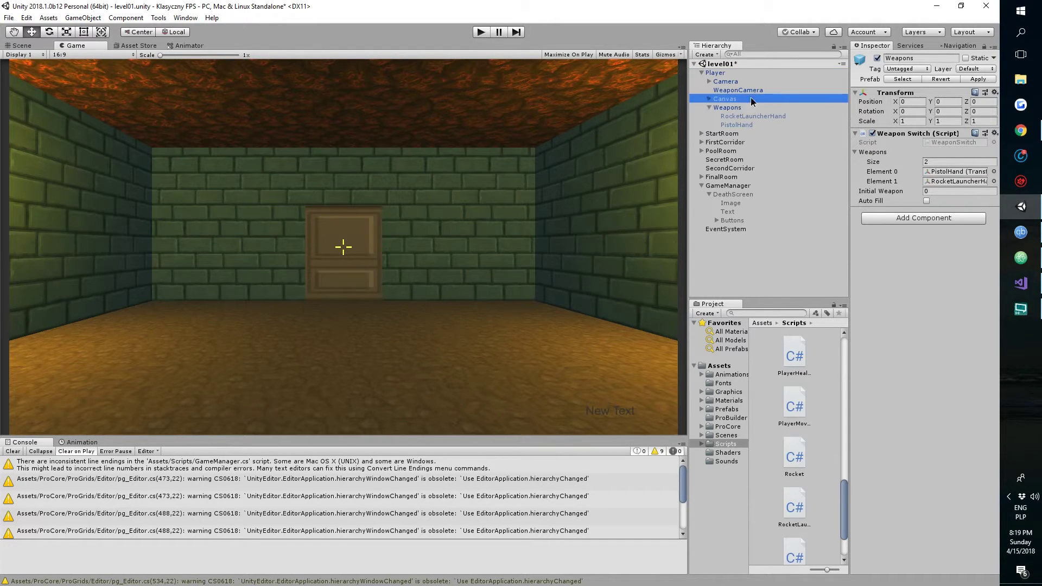
pyautogui.click(750, 98)
pyautogui.click(735, 72)
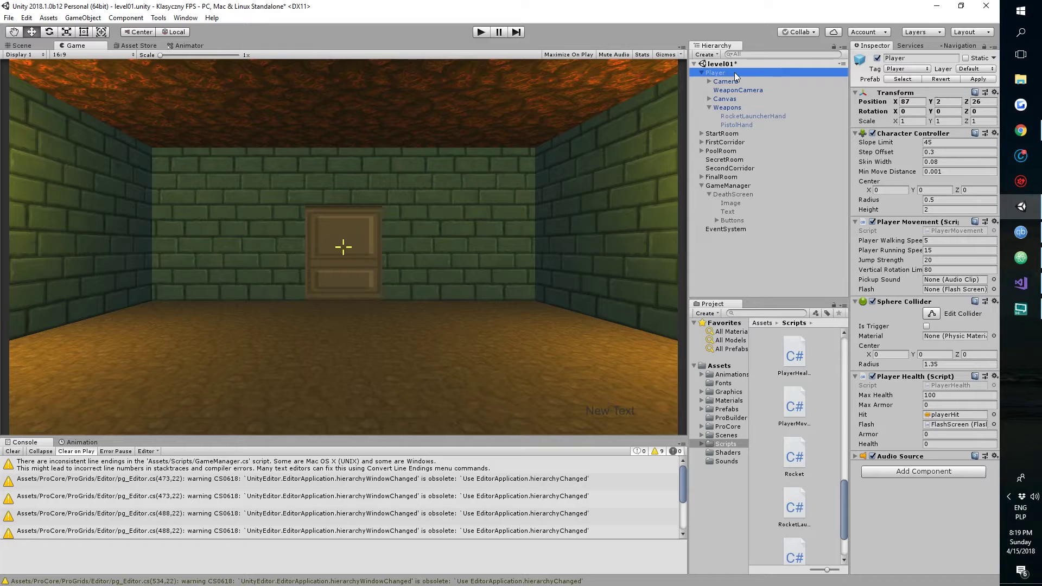
pyautogui.click(1021, 282)
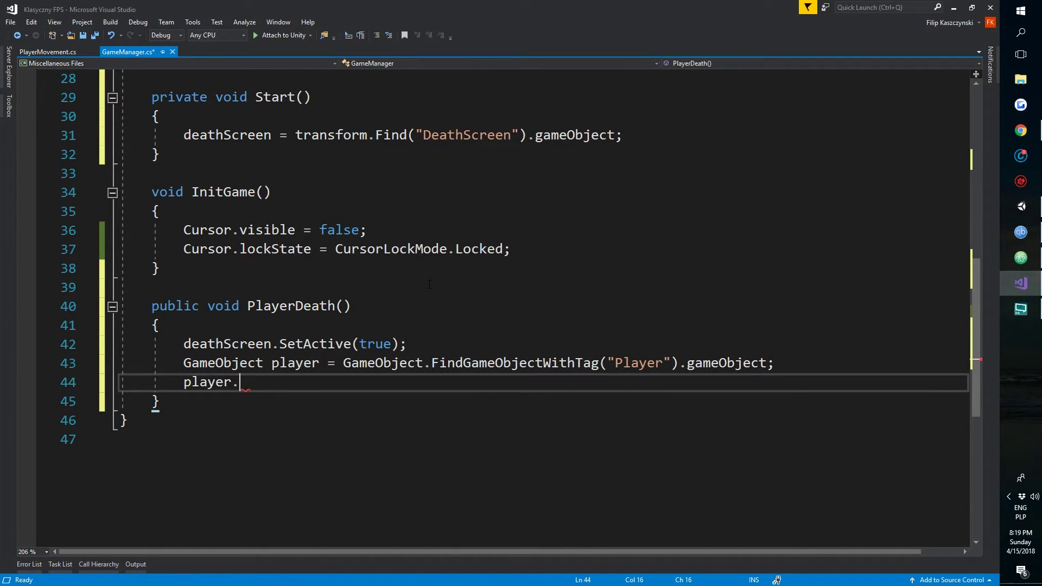
# Disable the player's movement with player.GetComponent<PlayerMovement>().enabled = false;
pyautogui.write('GetComponent<PlayerMovement>')
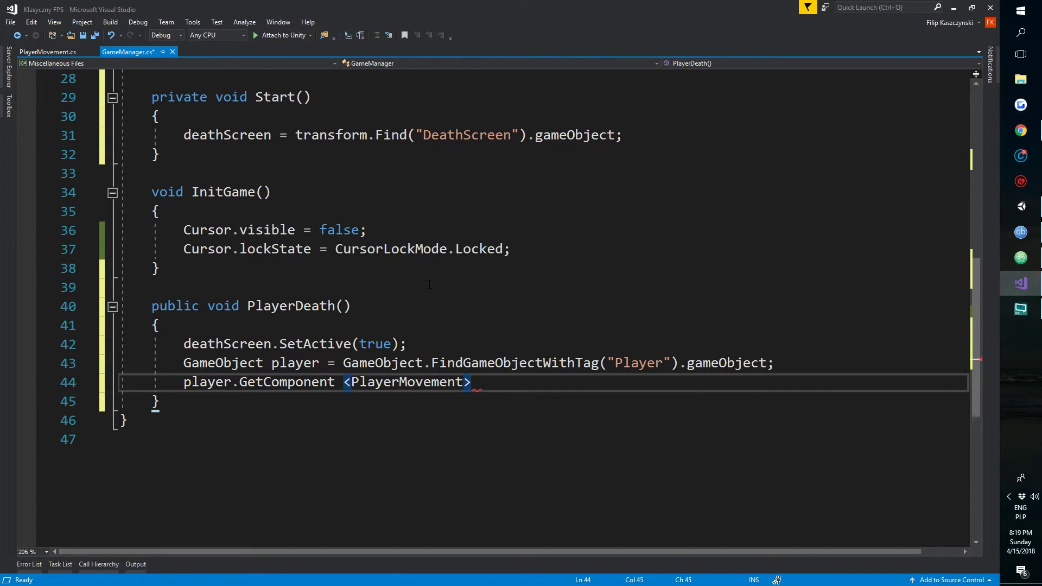
pyautogui.write('().enables')
pyautogui.press('BackSpace')
pyautogui.write('d = false;')
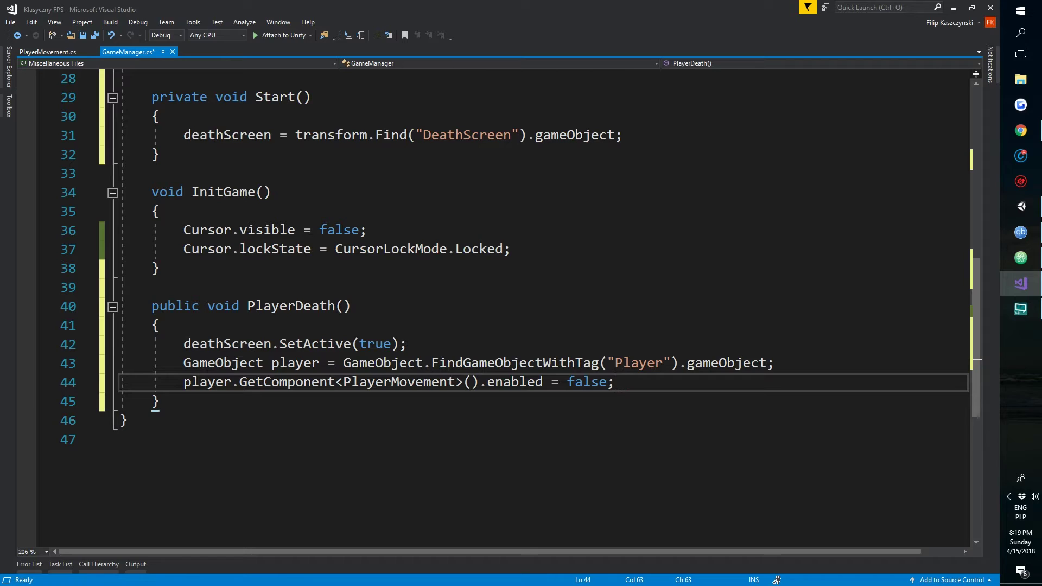
# Duplicate that line so it also disables the PlayerHealth component
pyautogui.hotkey('shift', 'Home')
pyautogui.hotkey('ctrl', 'c')
pyautogui.press('End')
pyautogui.press('Return')
pyautogui.hotkey('ctrl', 'v')
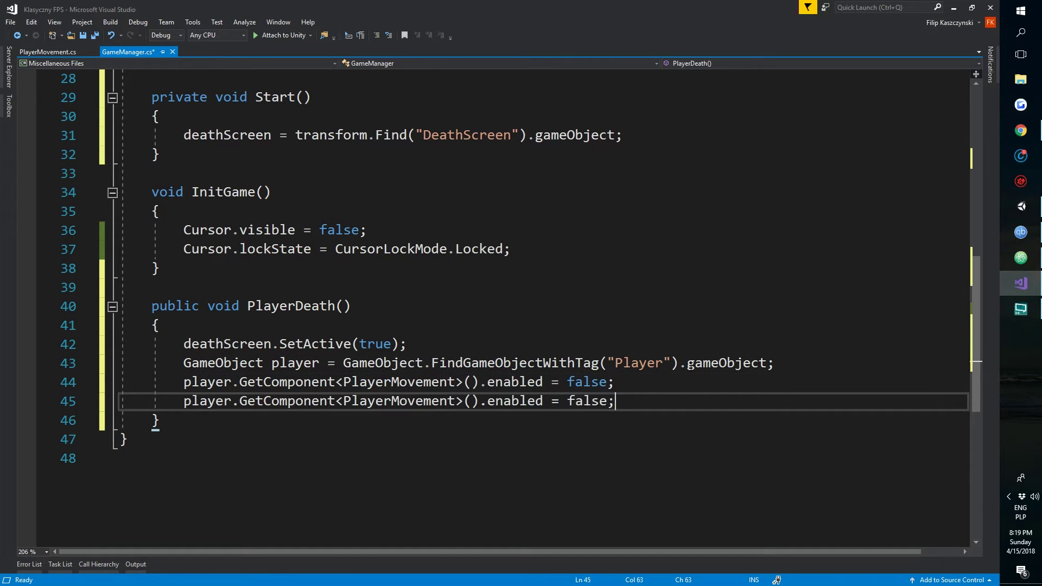
pyautogui.doubleClick(399, 401)
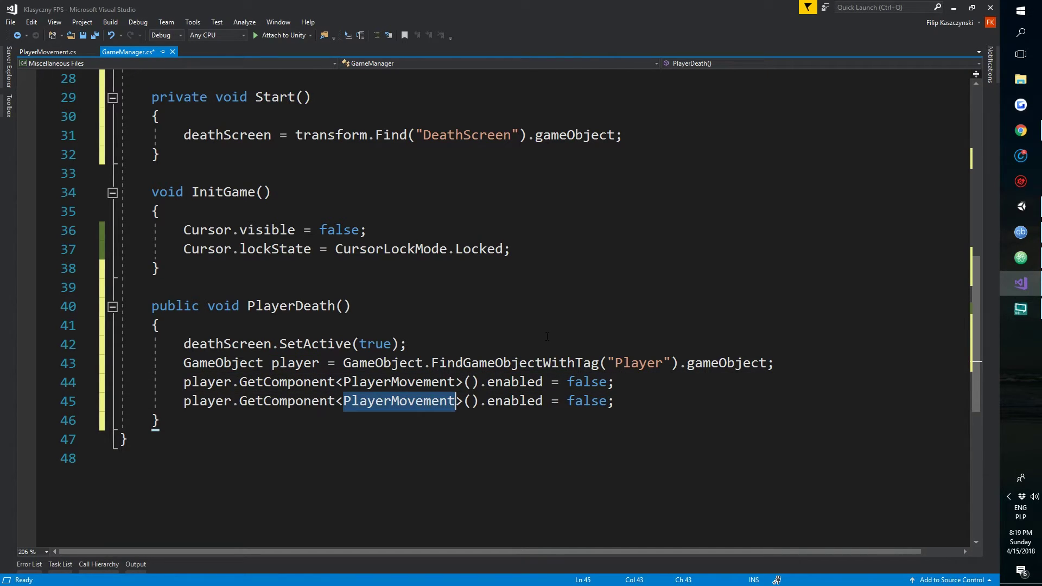
pyautogui.write('PlayerH')
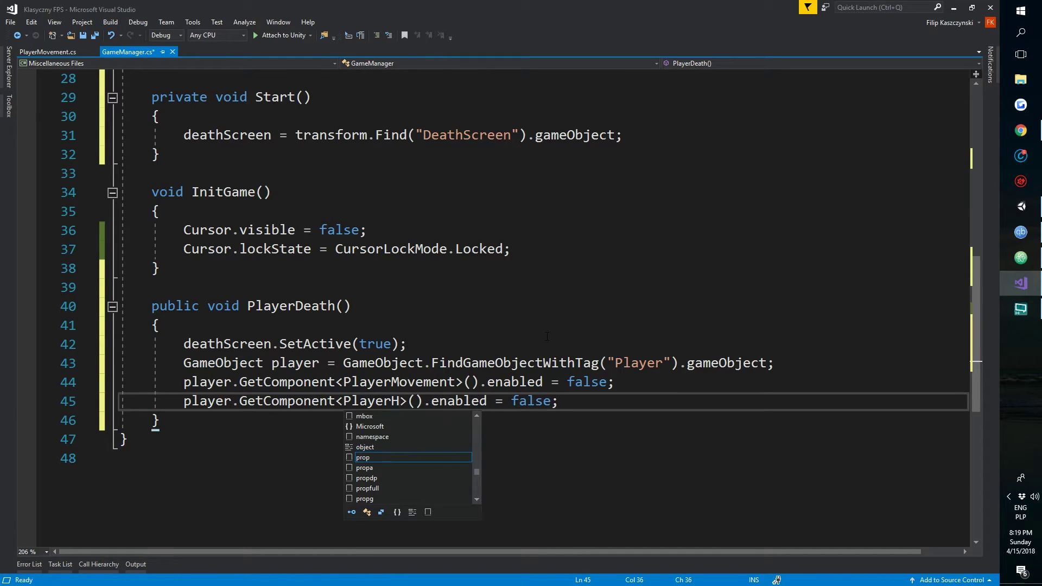
pyautogui.write('ealth')
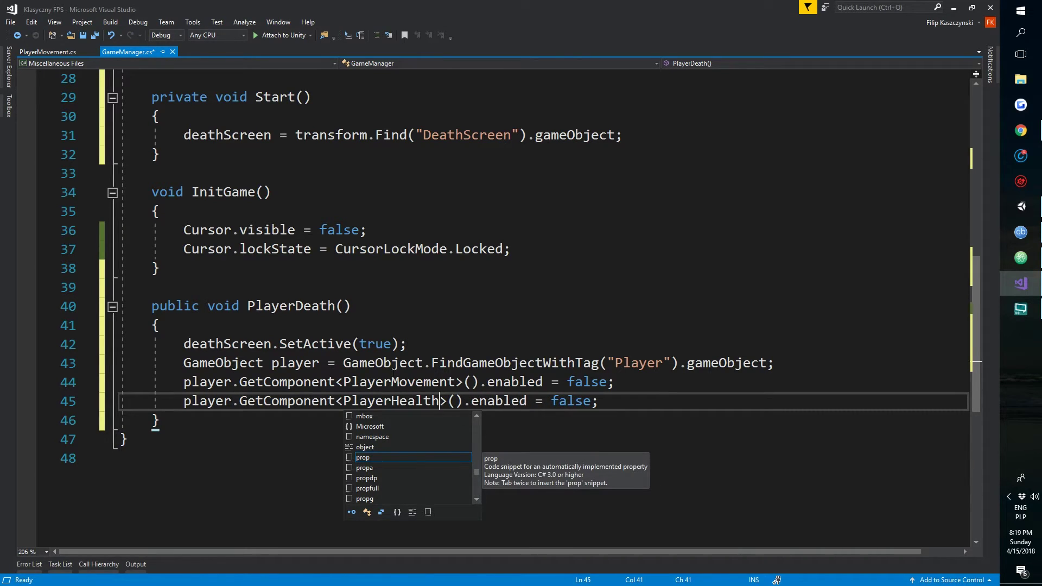
pyautogui.click(400, 389)
pyautogui.press('Down')
pyautogui.click(616, 404)
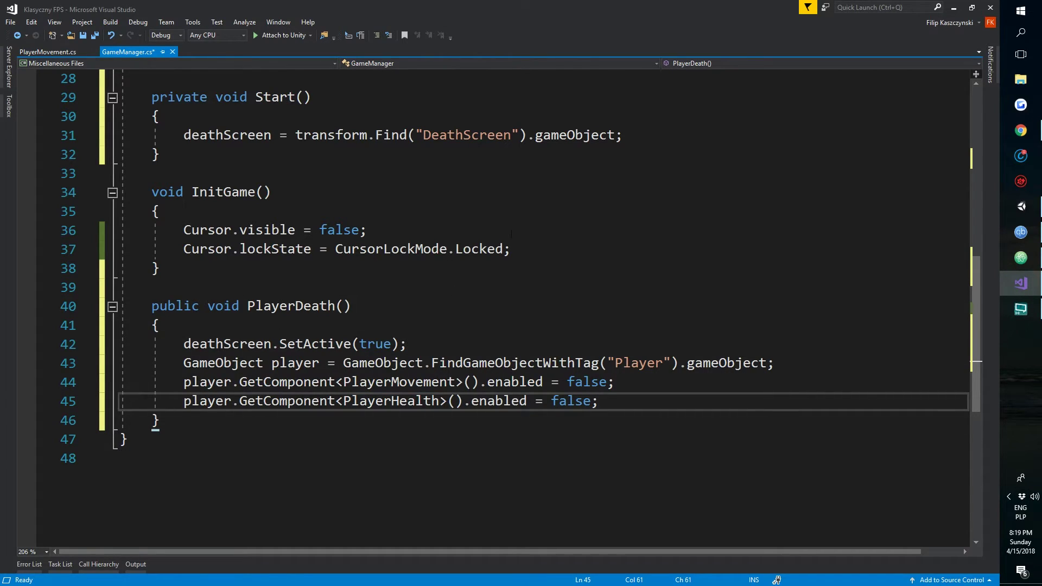
pyautogui.click(1020, 206)
pyautogui.click(726, 82)
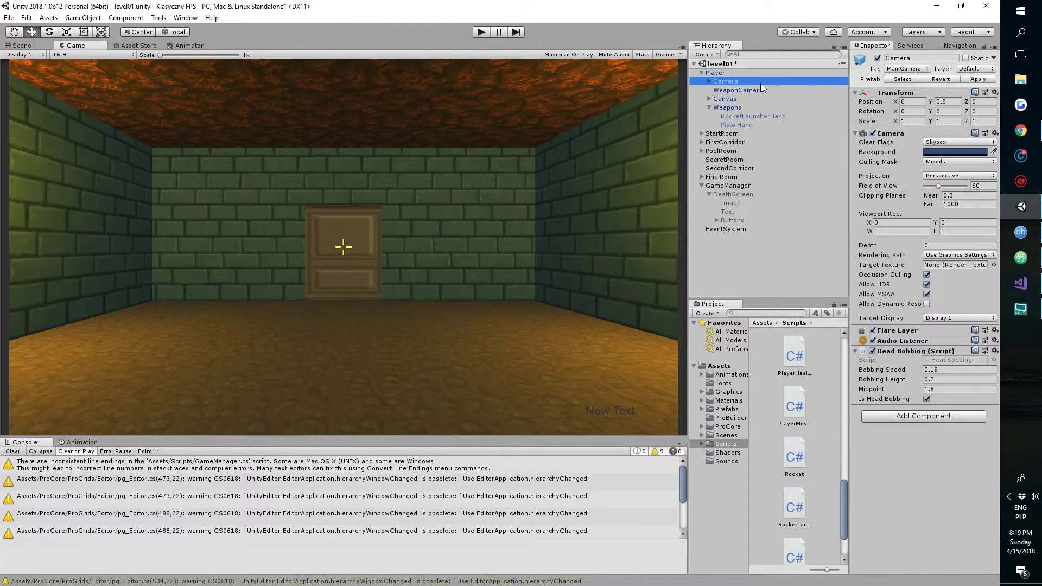
pyautogui.click(1021, 283)
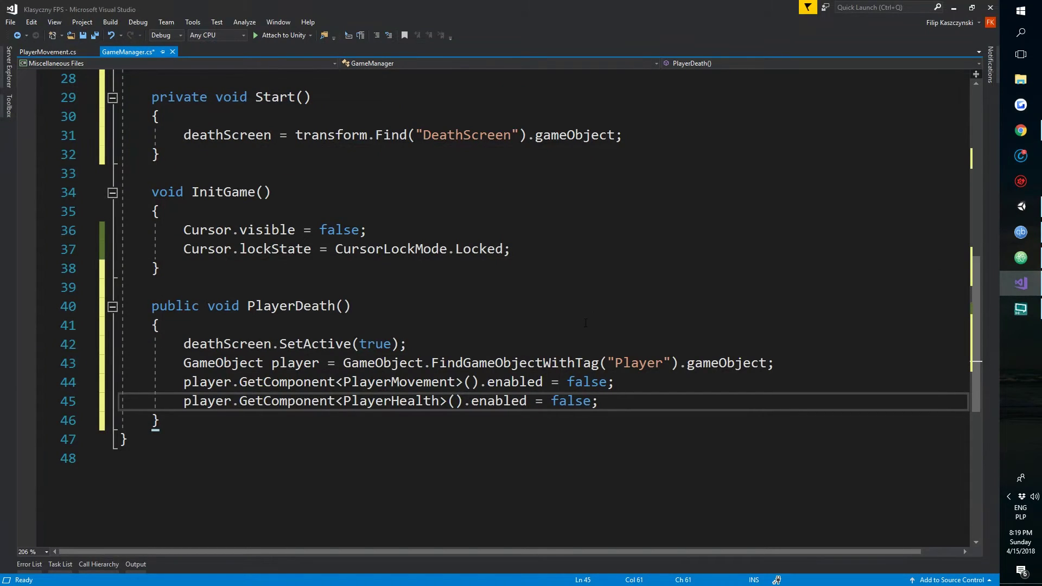
# Start a foreach loop over each child Transform in player.transform inside PlayerDeath
pyautogui.press('Return')
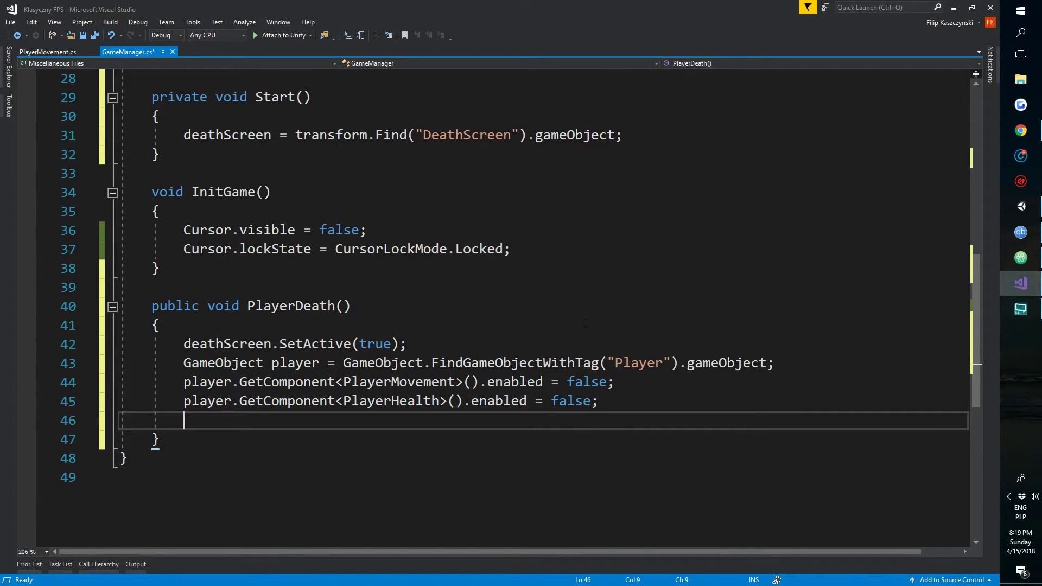
pyautogui.scroll(-1, 569, 308)
pyautogui.write('foreach (')
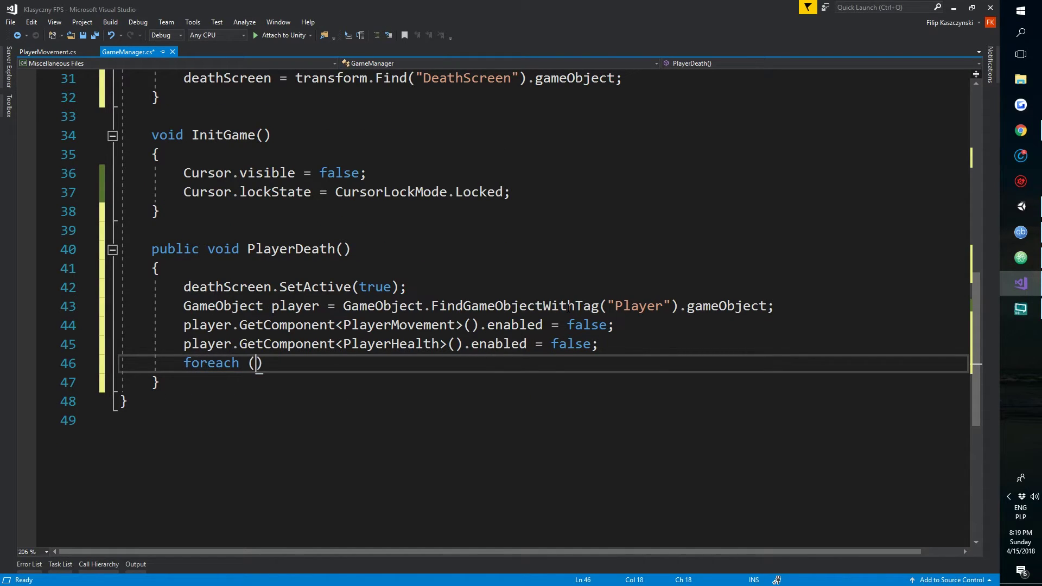
pyautogui.write('Trans')
pyautogui.press('BackSpace')
pyautogui.write('sfor')
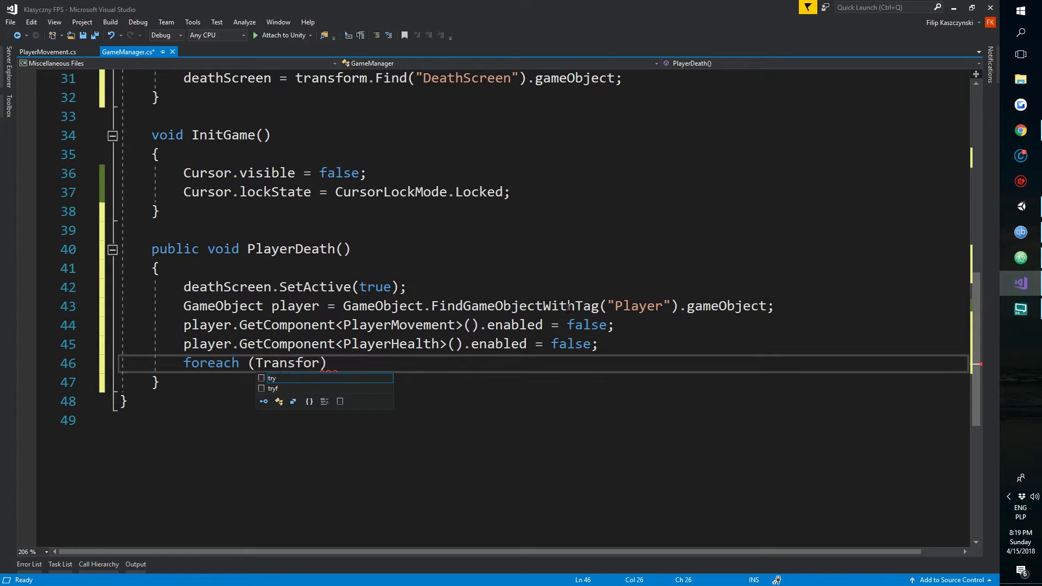
pyautogui.write('m')
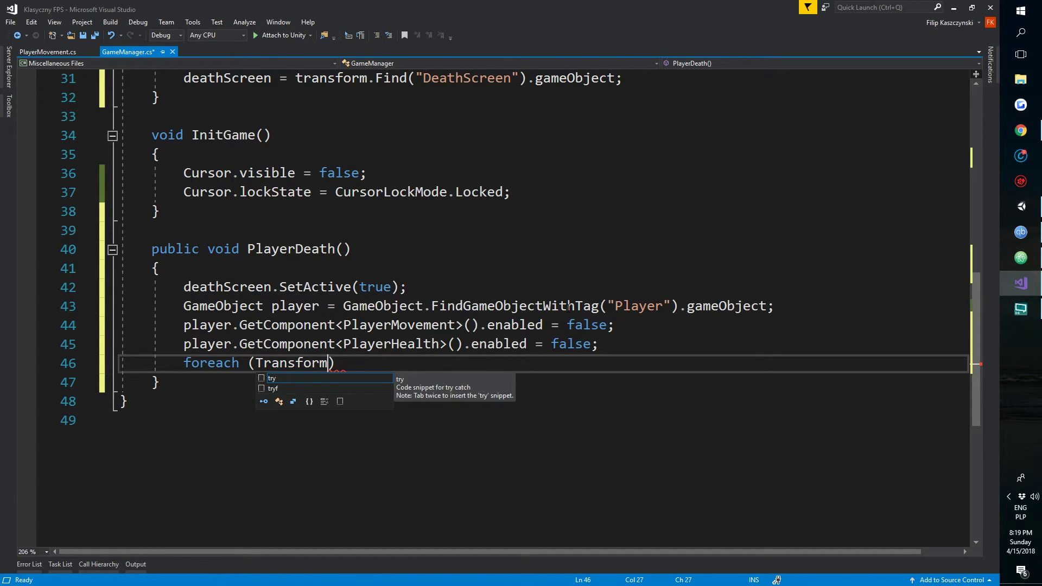
pyautogui.write(' child ')
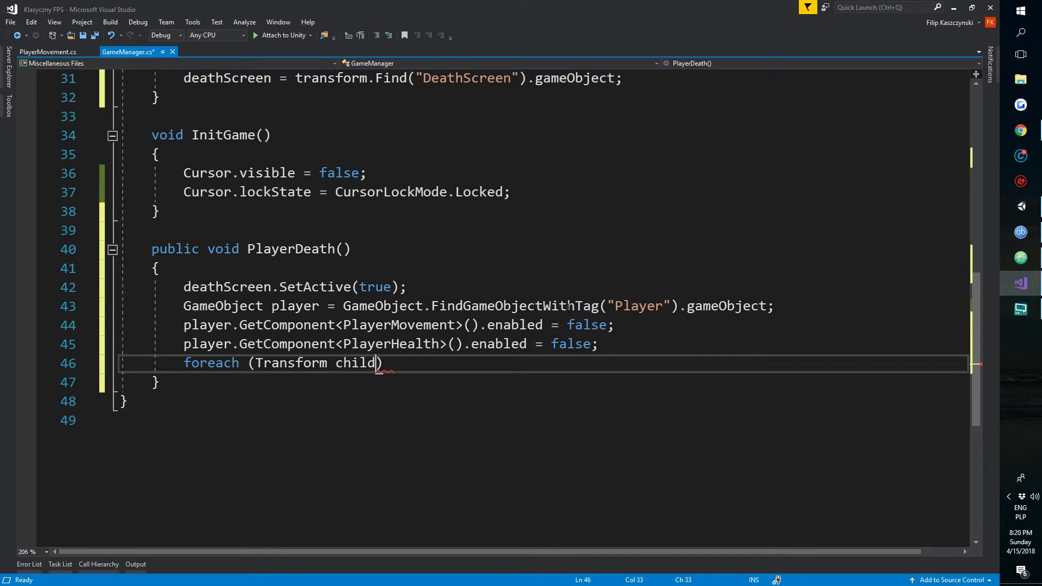
pyautogui.write('in player.tra')
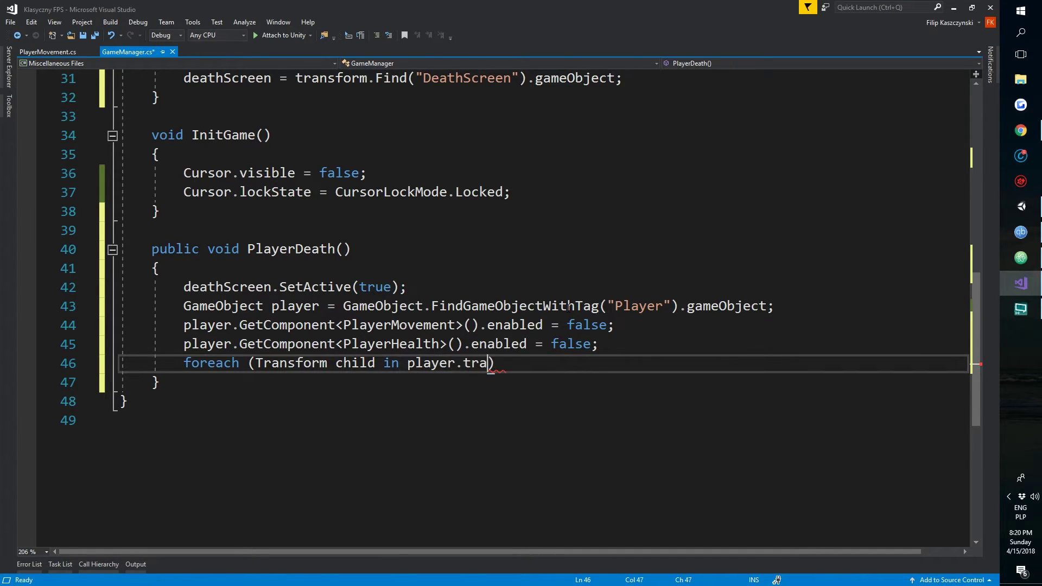
pyautogui.write('nsform)')
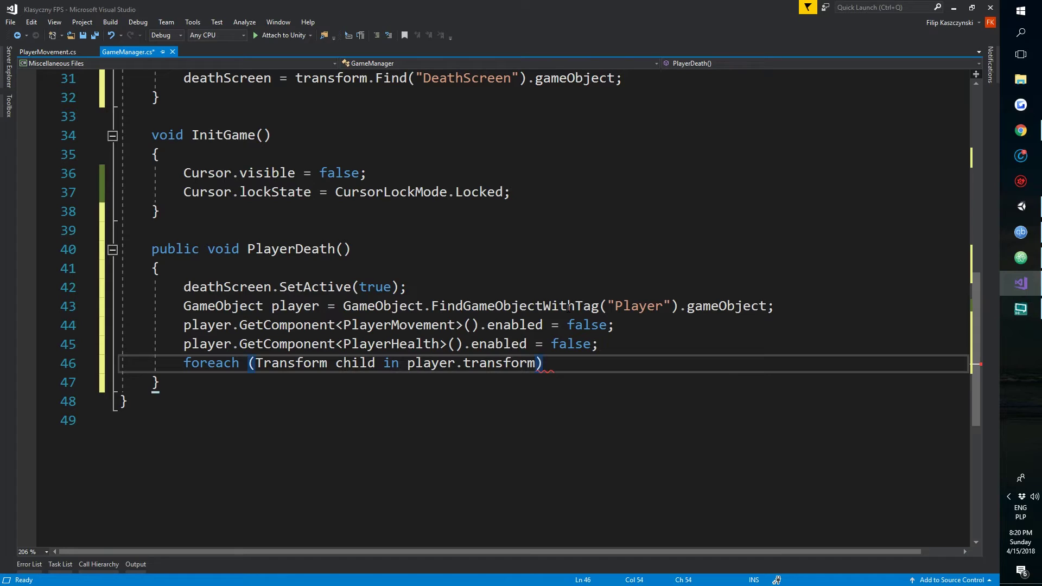
pyautogui.write(' {')
pyautogui.press('Return')
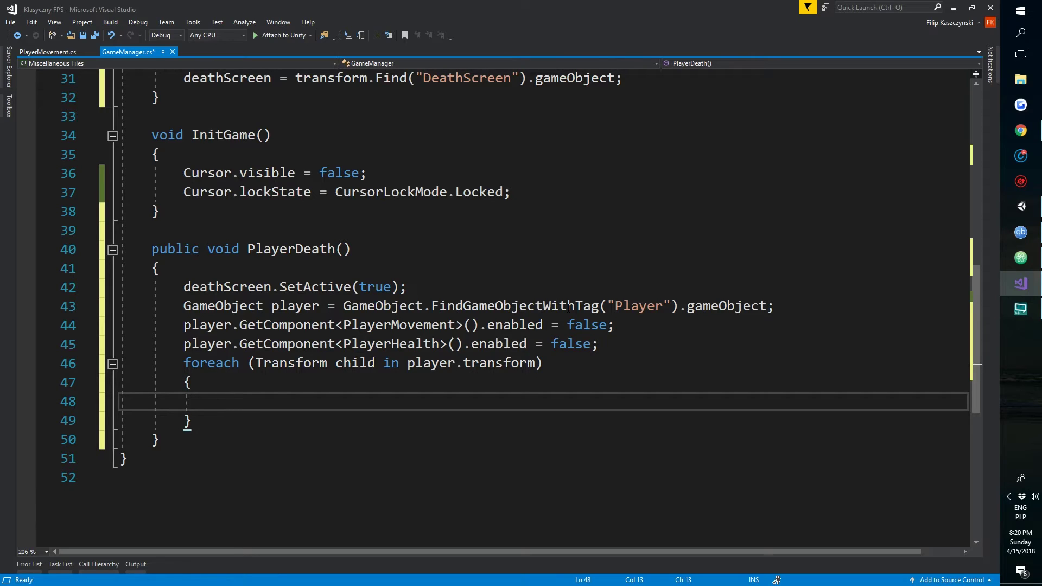
# In the loop, deactivate every child whose tag isn't "MainCamera"
pyautogui.write('if')
pyautogui.press('Escape')
pyautogui.write('(child.tag != "MainCamera')
pyautogui.press('Right')
pyautogui.press('Right')
pyautogui.press('Return')
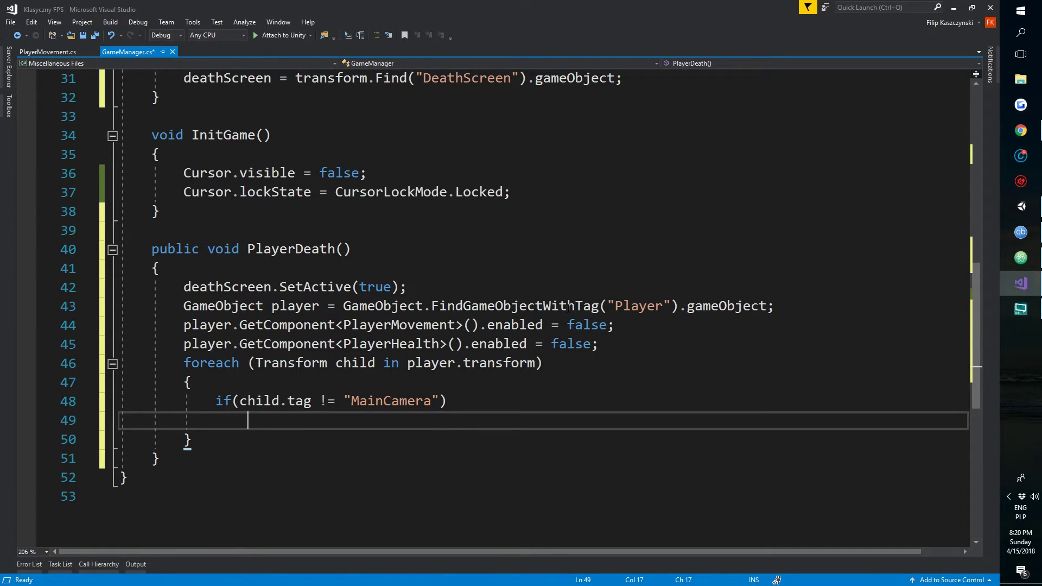
pyautogui.write('child.gameObject.SetActive(false);')
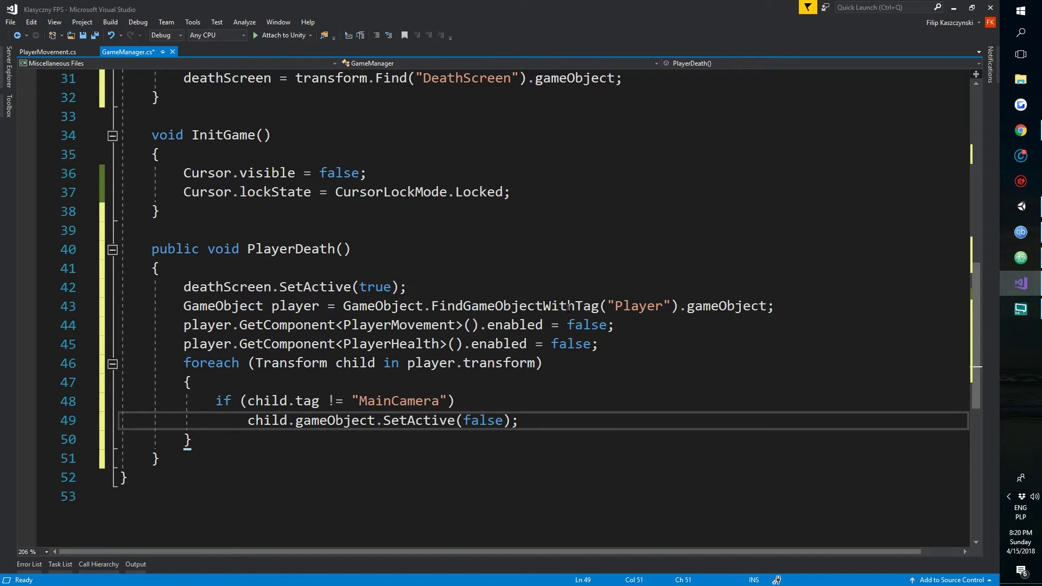
pyautogui.press('Down')
pyautogui.press('Return')
pyautogui.scroll(7, 568, 307)
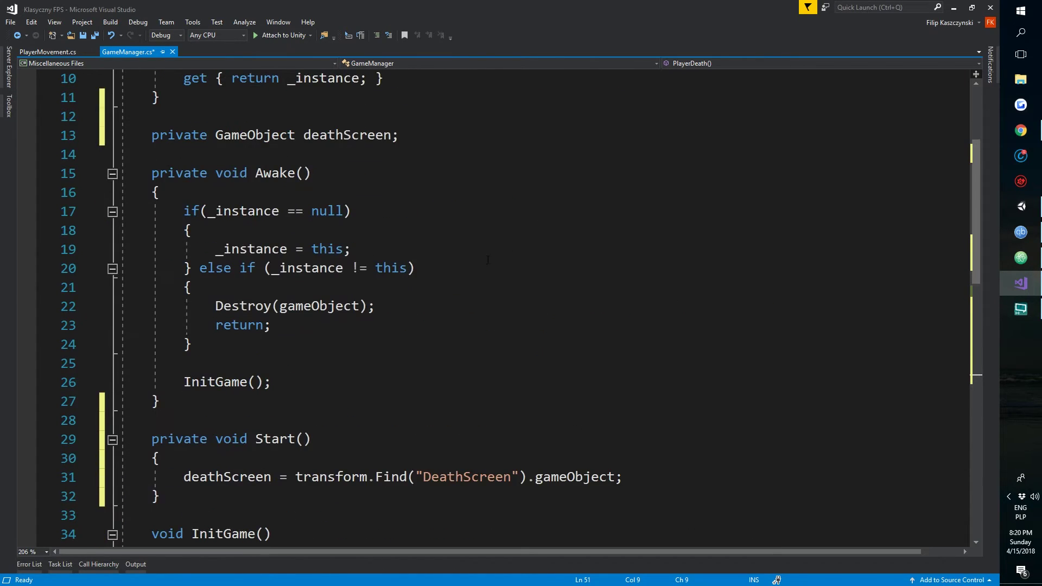
# Make PlayerDeath show the cursor and set Cursor.lockState to CursorLockMode.None
pyautogui.scroll(-3, 569, 307)
pyautogui.click(263, 400)
pyautogui.doubleClick(335, 400)
pyautogui.click(335, 400)
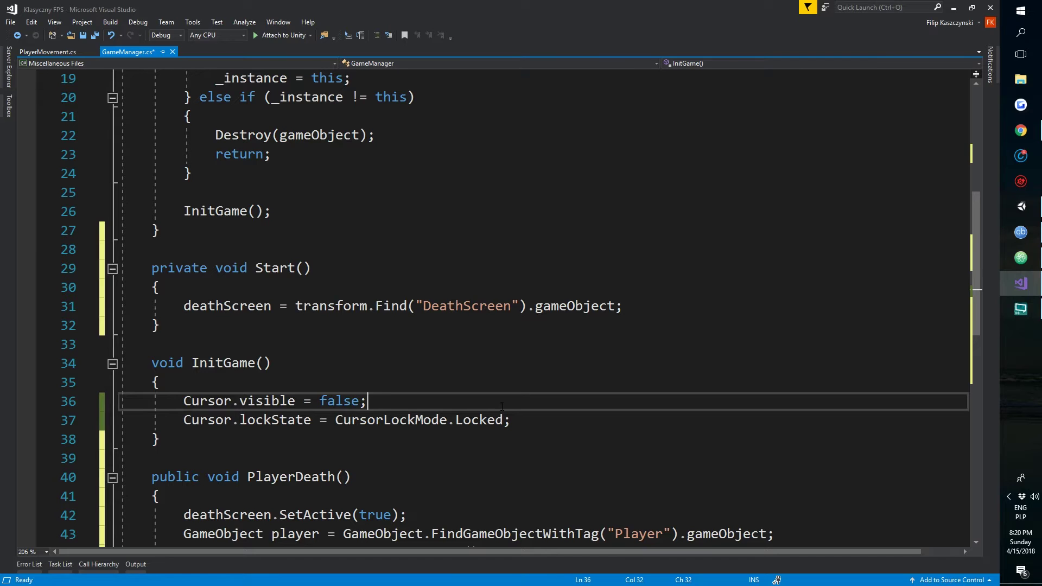
pyautogui.scroll(-4, 492, 228)
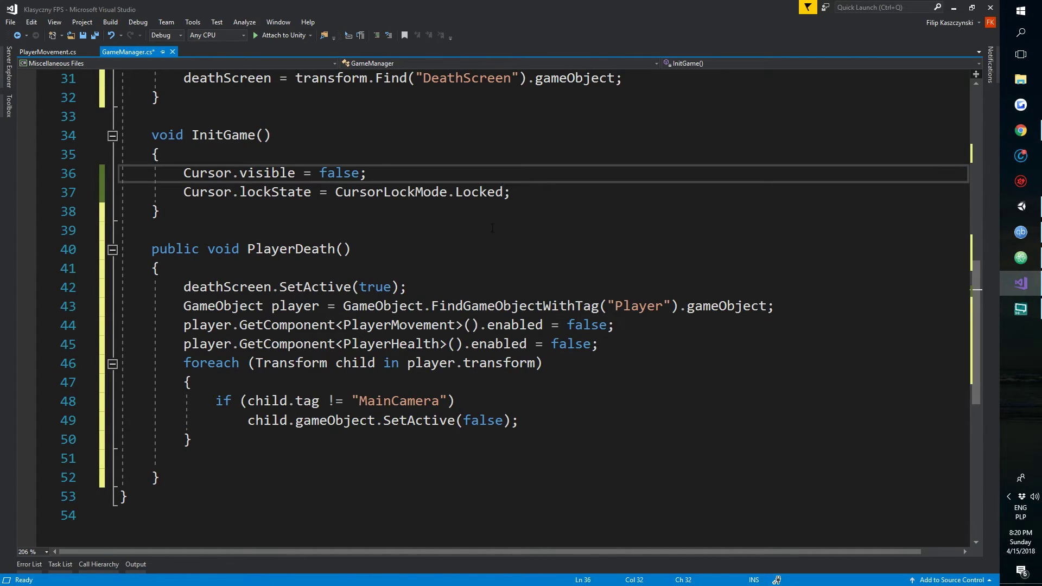
pyautogui.click(227, 465)
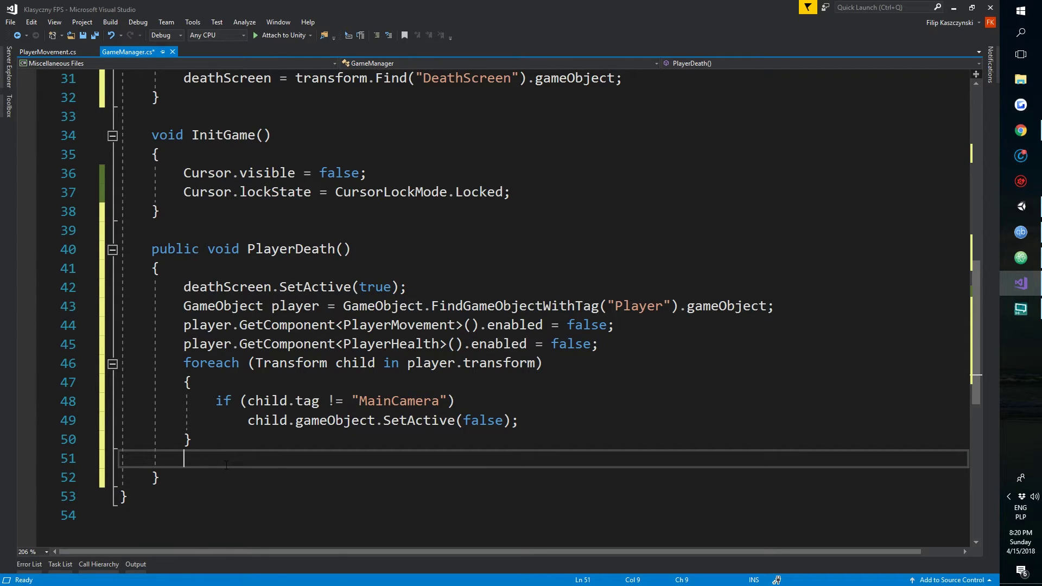
pyautogui.write('Cursor.visible = true;')
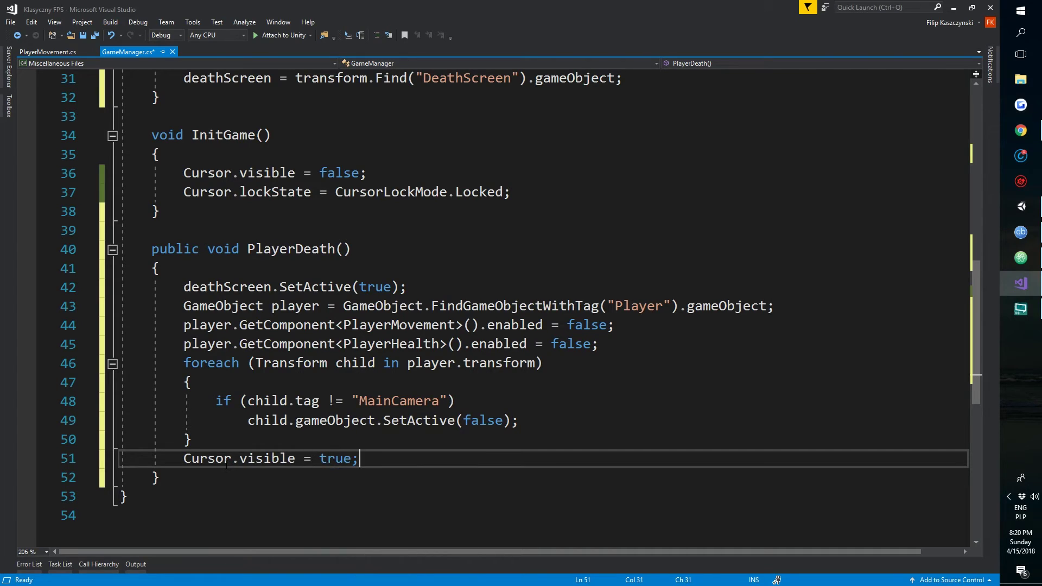
pyautogui.press('Return')
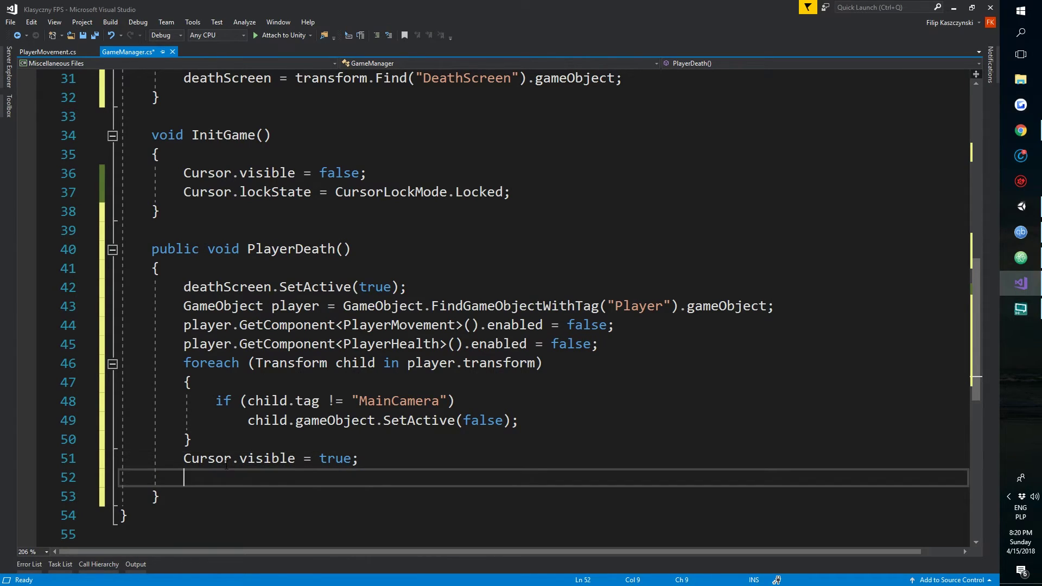
pyautogui.write('Cursor.lockState = CursorLockMode.Noi')
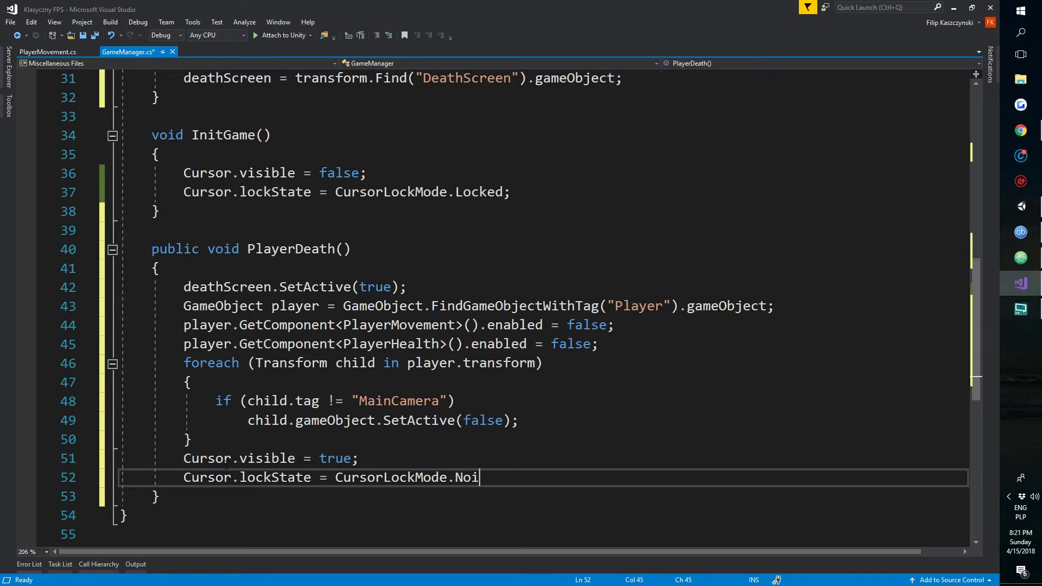
pyautogui.press('BackSpace')
pyautogui.write('ne;')
# Retag the player "Untagged" and save GameManager.cs
pyautogui.press('Return')
pyautogui.write('player.tag = "Untagged";')
pyautogui.hotkey('ctrl', 's')
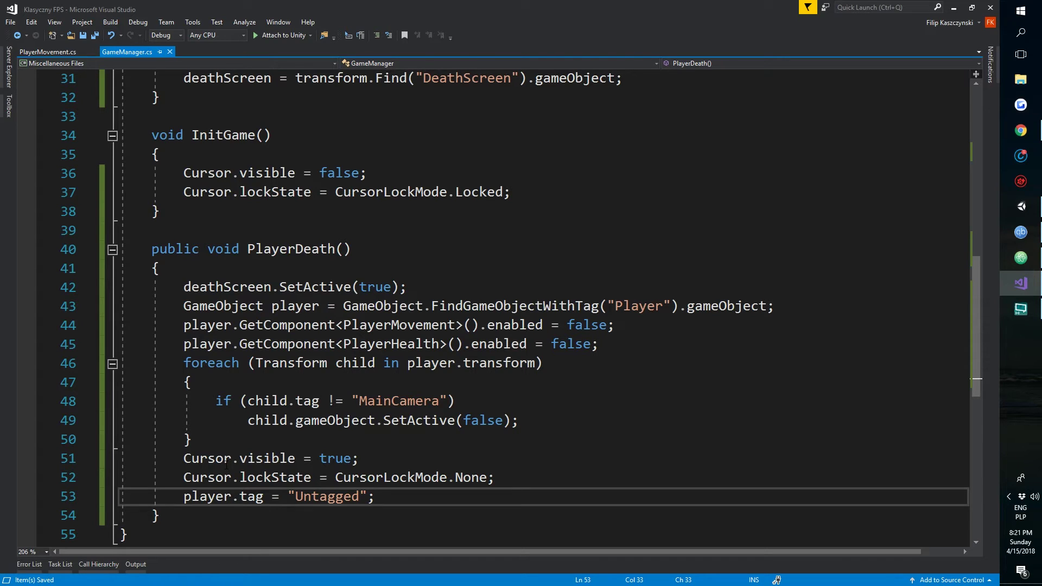
pyautogui.scroll(1, 227, 465)
pyautogui.scroll(6, 227, 465)
pyautogui.scroll(3, 226, 465)
pyautogui.scroll(-7, 479, 306)
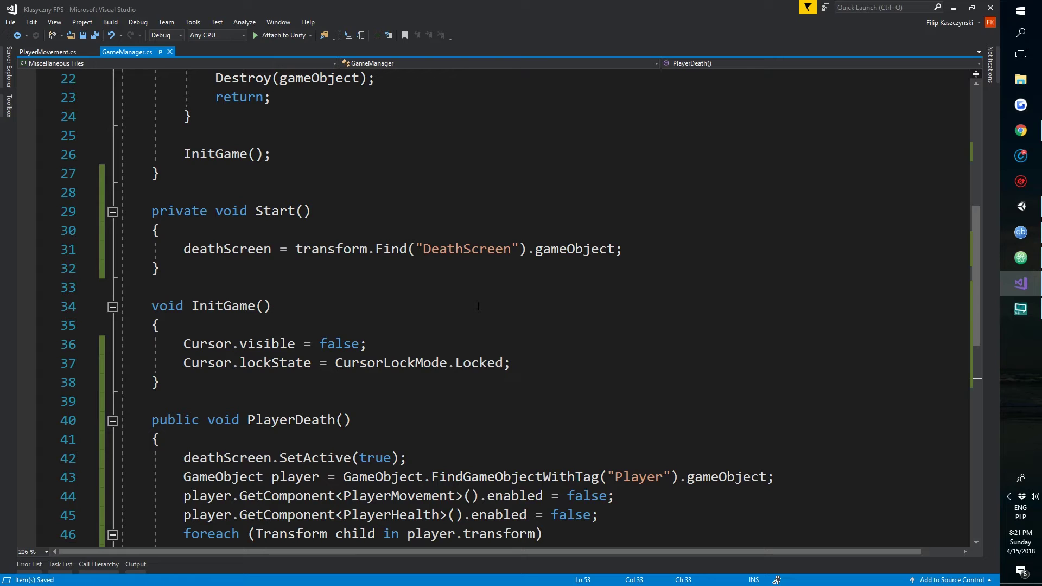
pyautogui.scroll(-4, 478, 306)
pyautogui.doubleClick(291, 192)
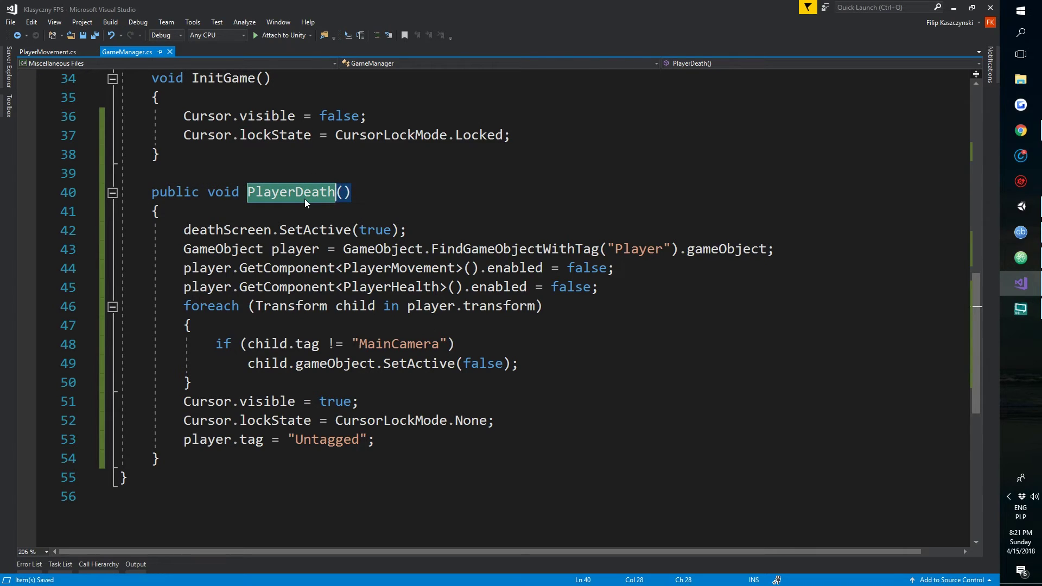
# Open PlayerHealth.cs from Unity's Scripts folder in Visual Studio, reloading the solution
pyautogui.moveTo(1025, 212)
pyautogui.click(1024, 209)
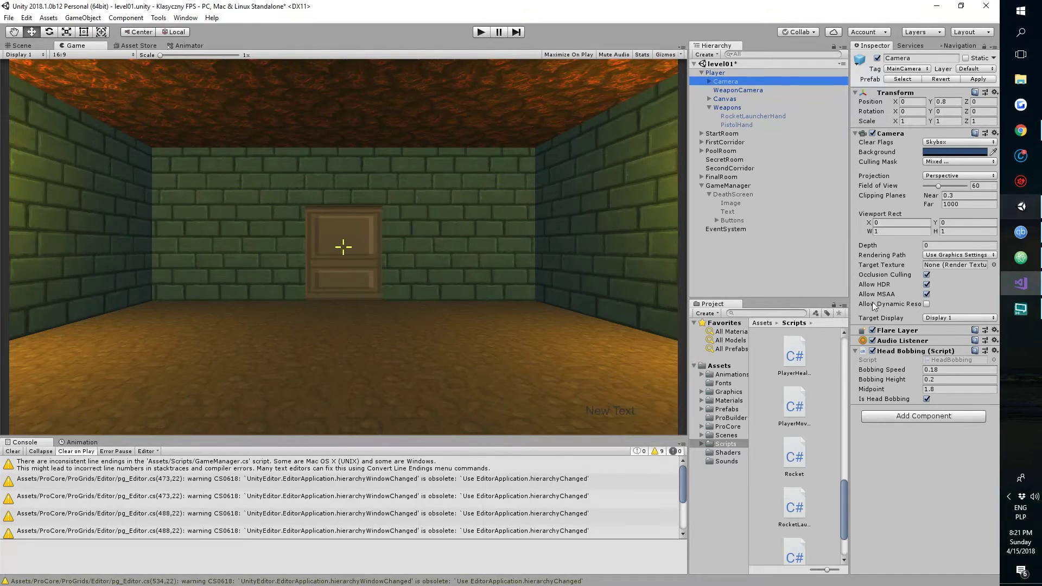
pyautogui.scroll(-2, 813, 458)
pyautogui.click(802, 470)
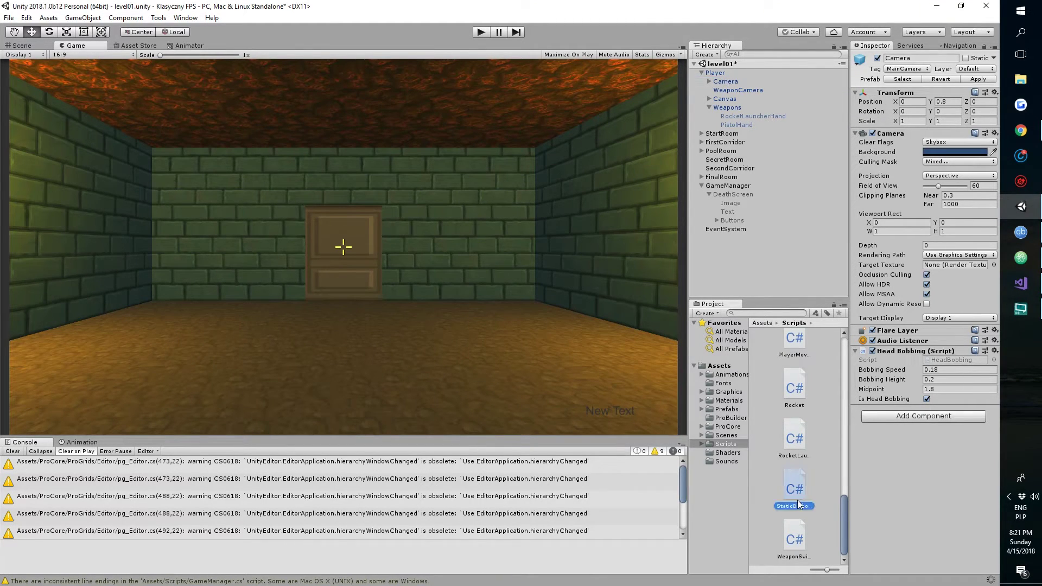
pyautogui.scroll(4, 801, 470)
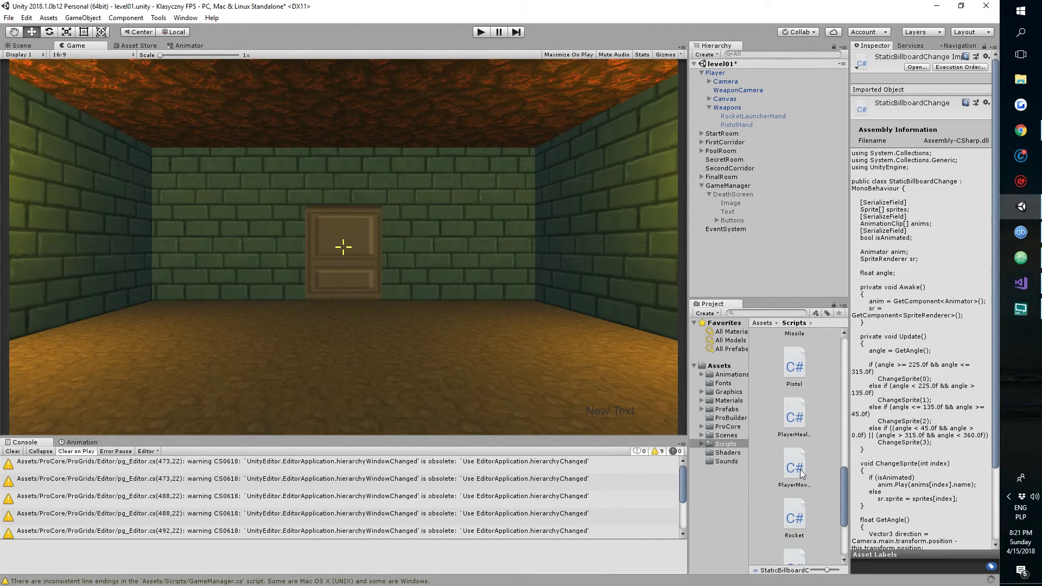
pyautogui.doubleClick(800, 420)
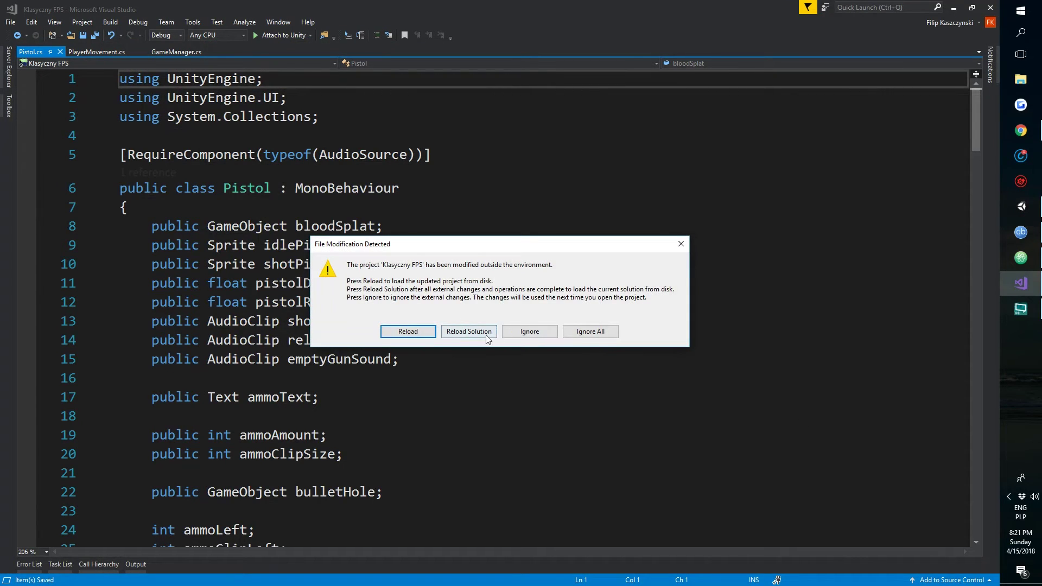
pyautogui.click(486, 334)
pyautogui.scroll(-2, 570, 247)
pyautogui.click(661, 158)
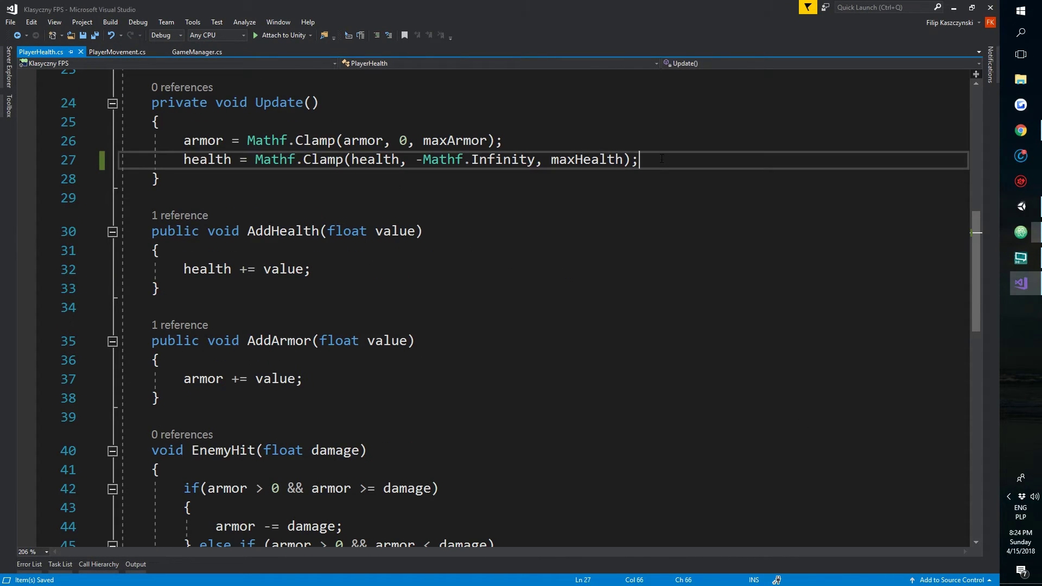
# Add if (health <= 0) { GameManager.Instance.PlayerDeath(); } after the health clamp in Update
pyautogui.press('Return')
pyautogui.write('if(health <= 0){')
pyautogui.press('Return')
pyautogui.write('GameManager')
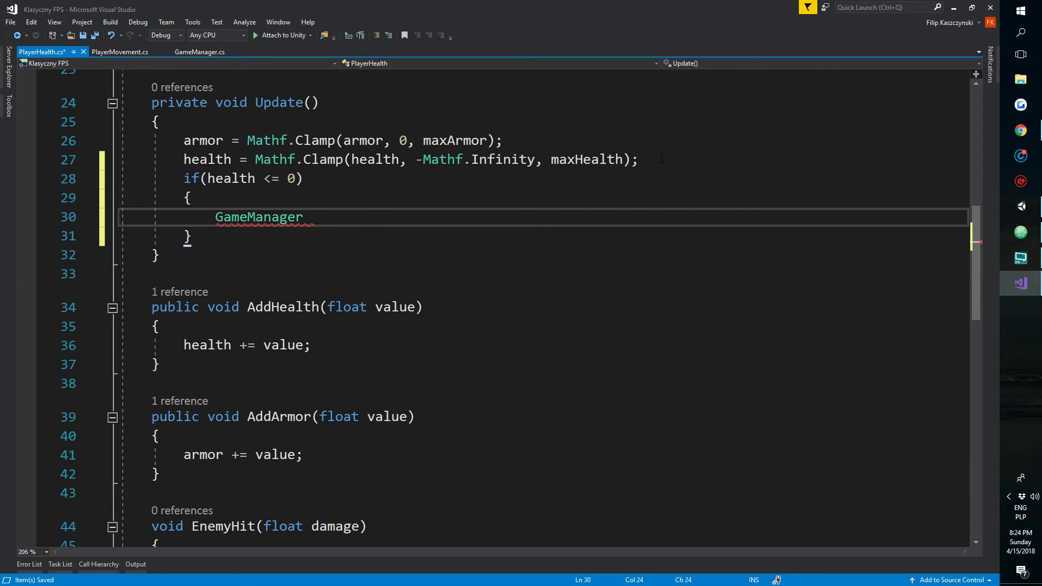
pyautogui.scroll(1, 568, 350)
pyautogui.scroll(7, 569, 350)
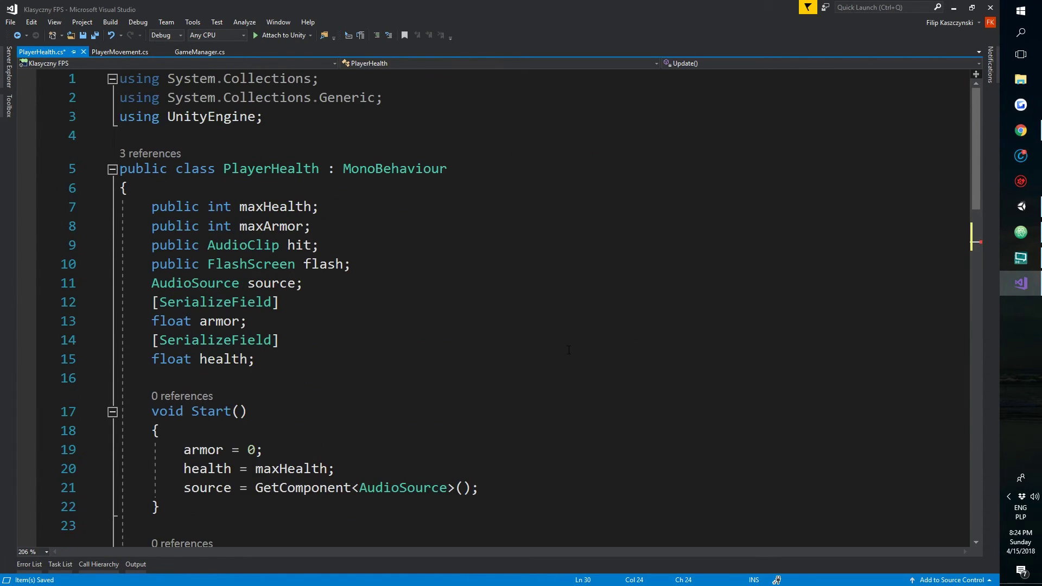
pyautogui.scroll(-5, 569, 350)
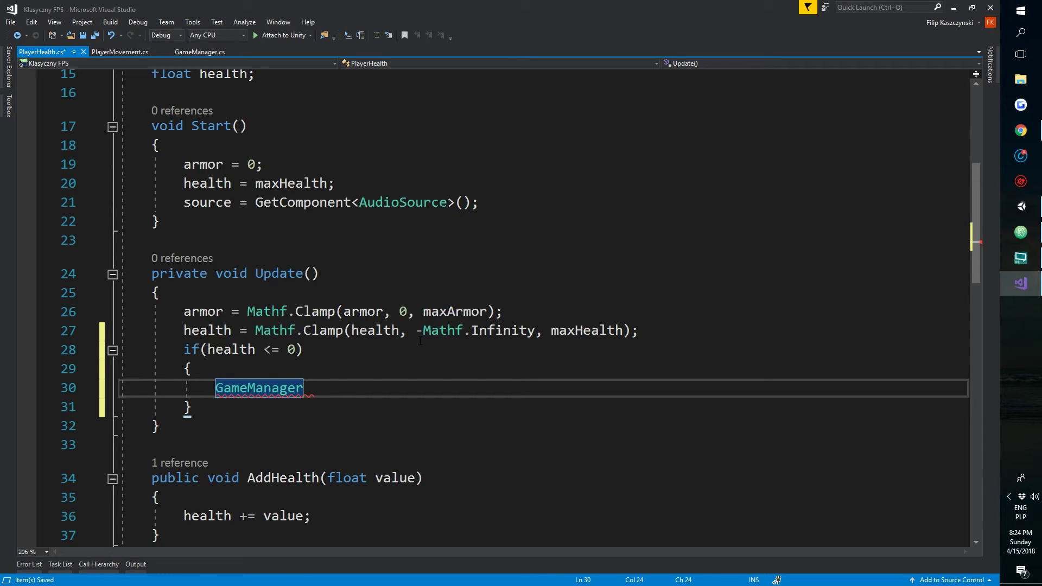
pyautogui.write('.Ins')
pyautogui.press('Tab')
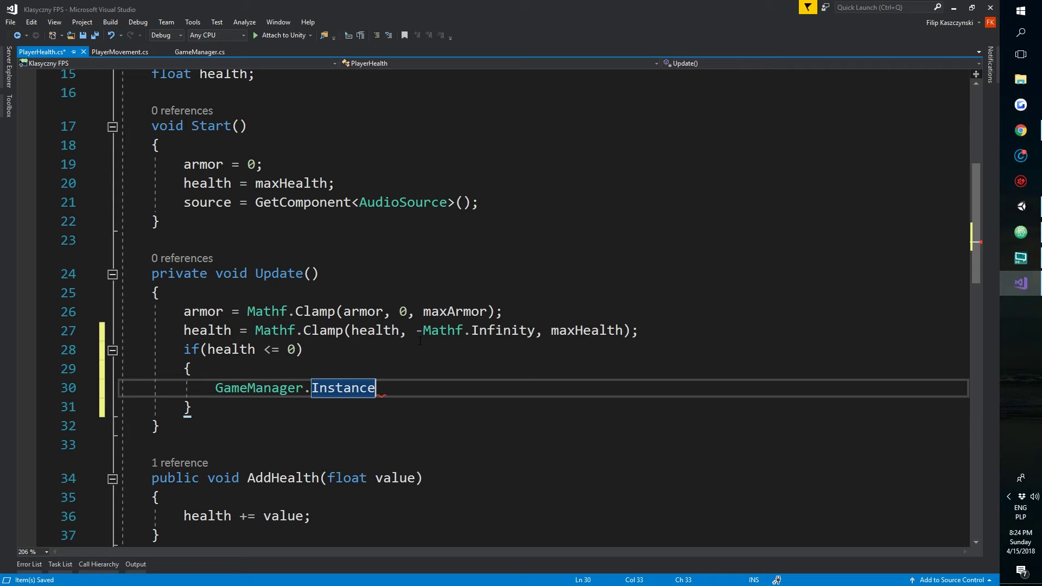
pyautogui.write('.pla')
pyautogui.press('Tab')
pyautogui.write('();')
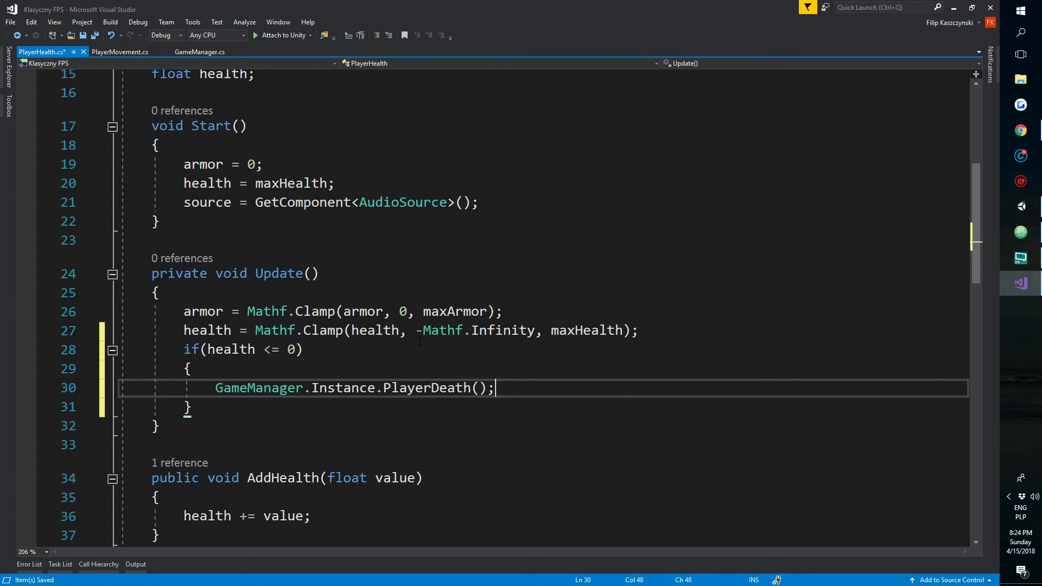
pyautogui.click(313, 375)
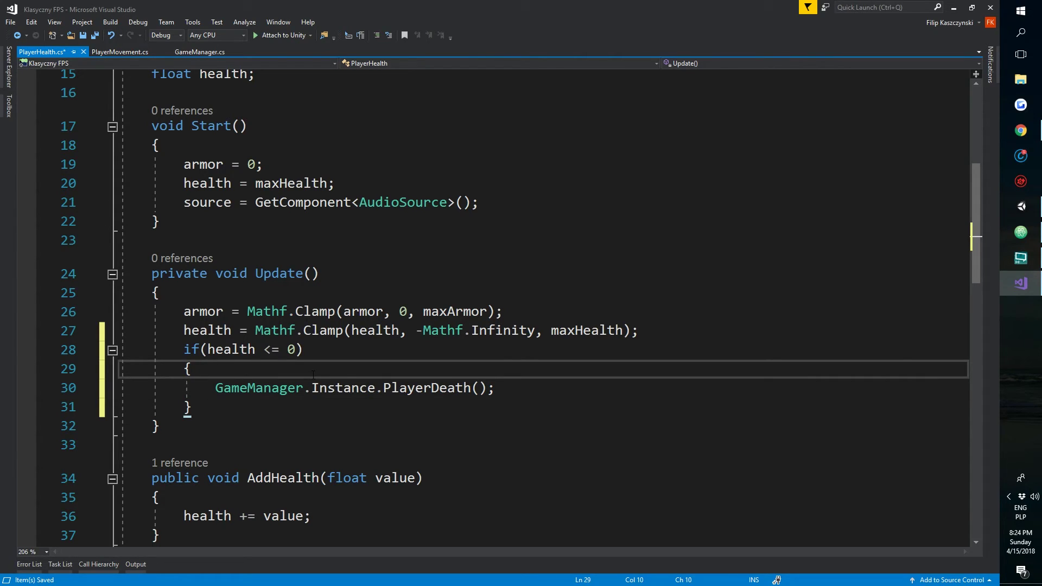
pyautogui.scroll(5, 313, 374)
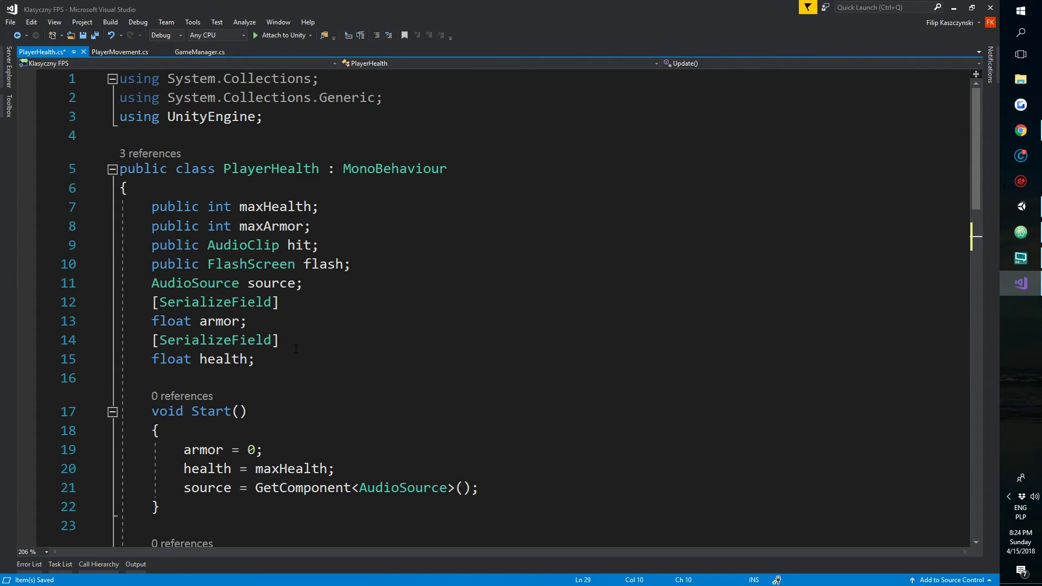
# Add a bool isGameOver = false field below the AudioSource field in PlayerHealth
pyautogui.click(392, 283)
pyautogui.press('Return')
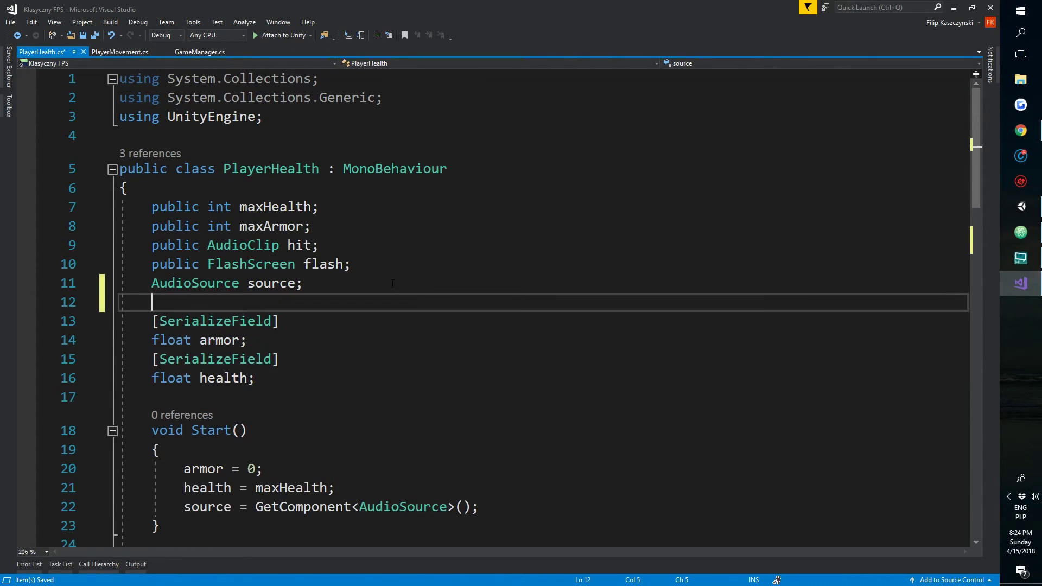
pyautogui.write('bool ')
pyautogui.write('isGameOver = fa;')
pyautogui.scroll(-7, 203, 275)
pyautogui.scroll(-4, 203, 276)
pyautogui.scroll(4, 203, 275)
pyautogui.scroll(-7, 203, 276)
pyautogui.scroll(5, 244, 293)
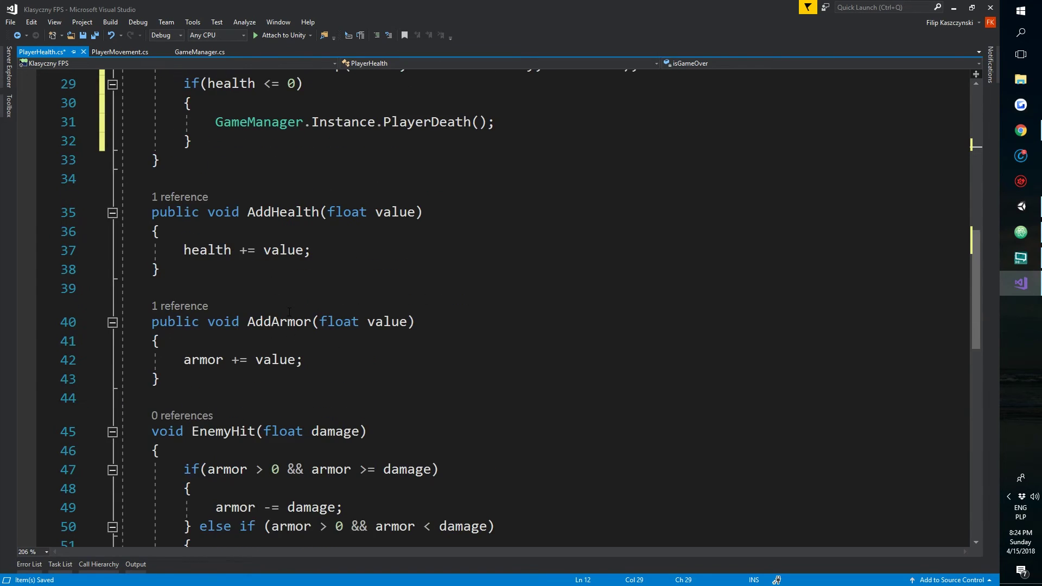
pyautogui.scroll(2, 289, 309)
pyautogui.scroll(1, 331, 318)
# Extend the condition with && !isGameOver, set isGameOver = true inside, and save
pyautogui.click(296, 254)
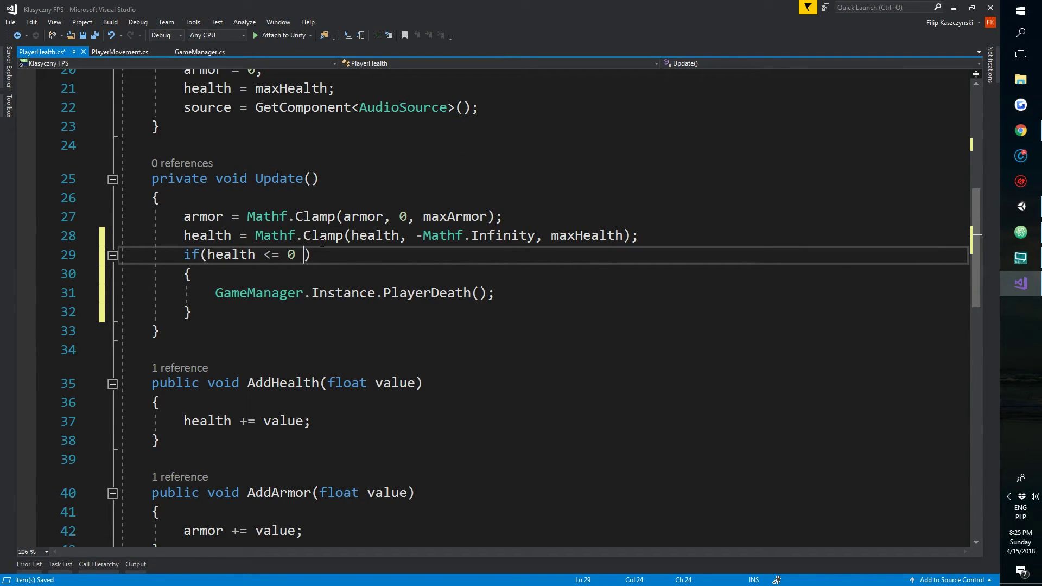
pyautogui.write('&& !isGa')
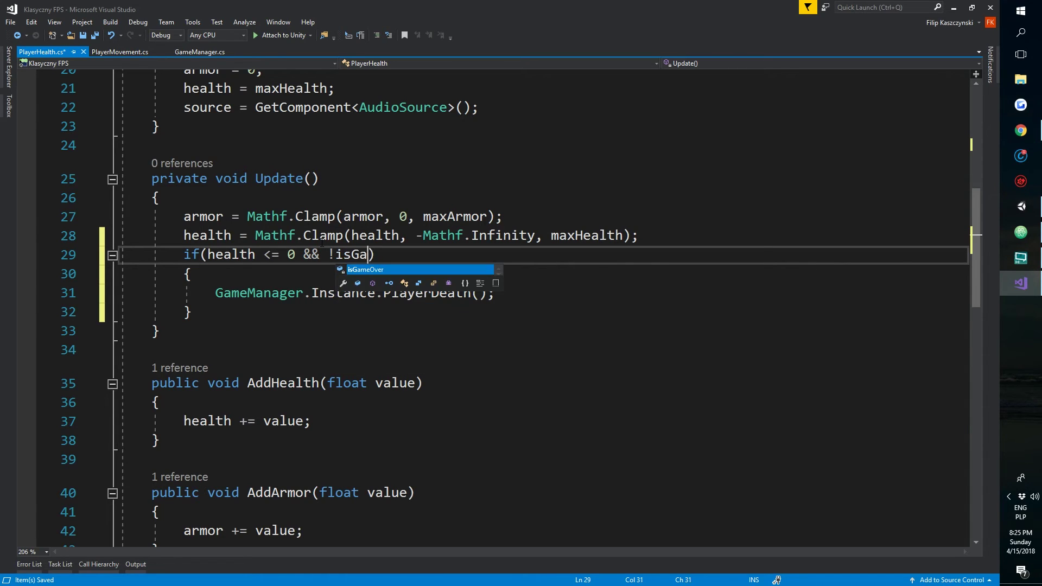
pyautogui.write('meOver')
pyautogui.press('Down')
pyautogui.press('Return')
pyautogui.write('is')
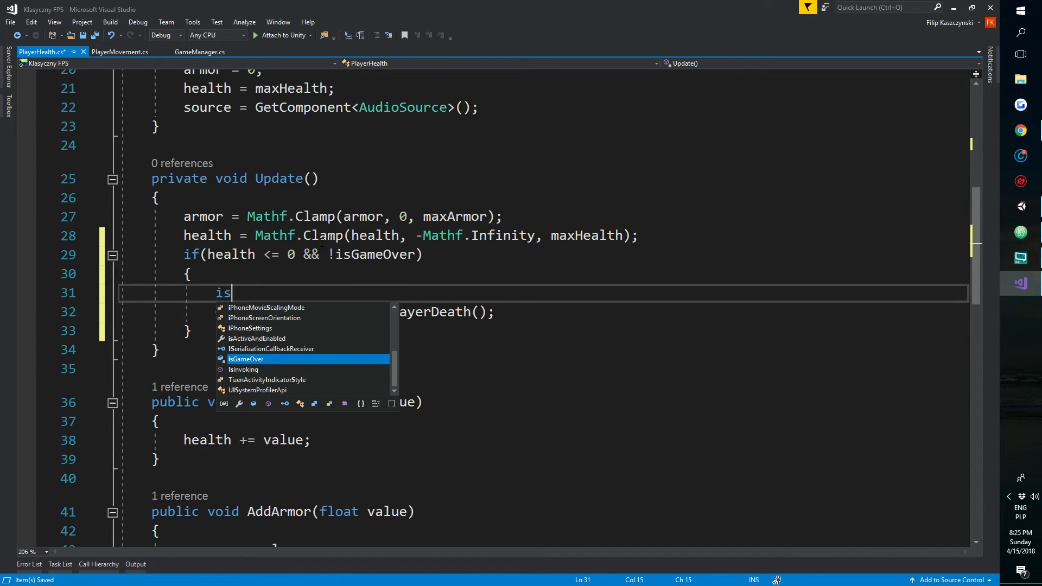
pyautogui.write('GameOver = true;')
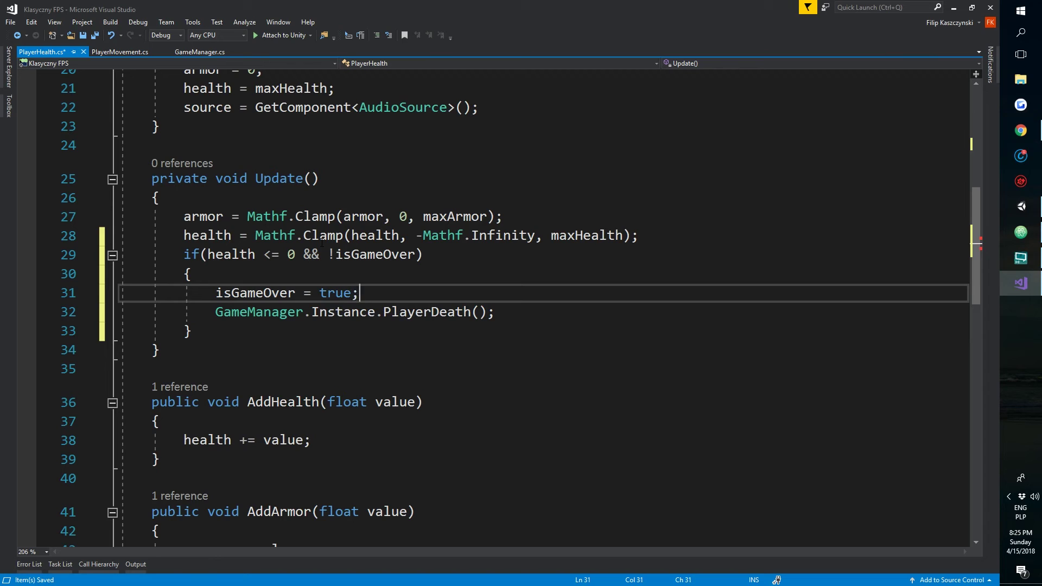
pyautogui.doubleClick(275, 293)
pyautogui.click(327, 290)
pyautogui.click(548, 305)
pyautogui.hotkey('ctrl', 's')
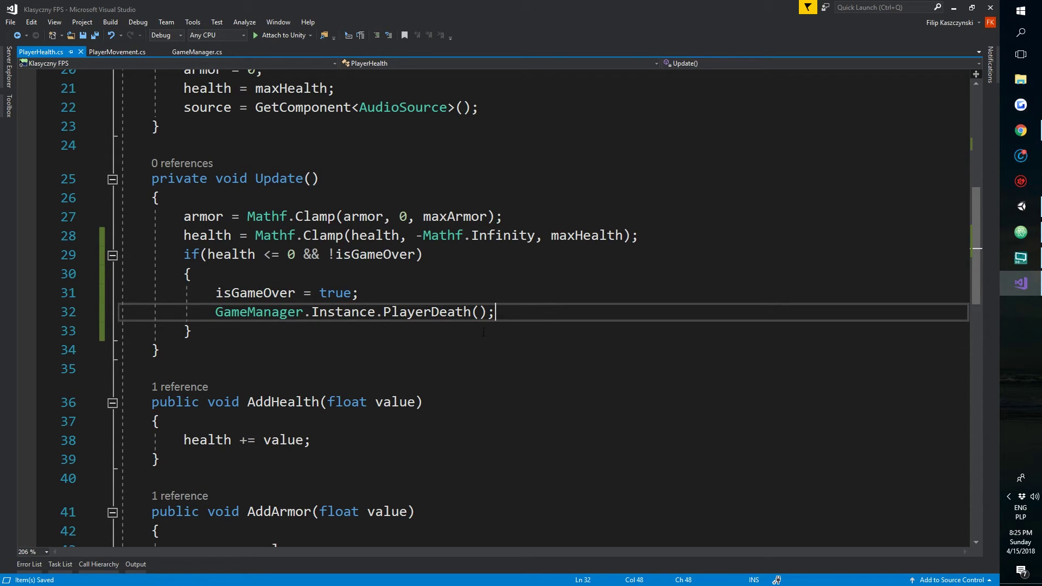
pyautogui.click(1020, 206)
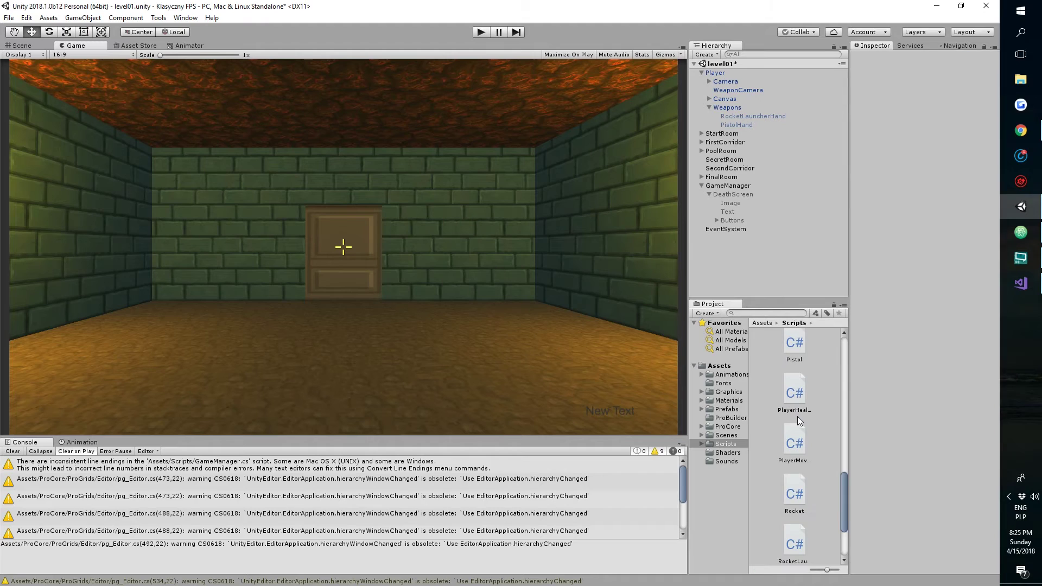
# Drag the GameManager script onto the GameManager object in the Hierarchy and enter Play mode
pyautogui.scroll(1, 803, 440)
pyautogui.scroll(1, 802, 437)
pyautogui.scroll(1, 801, 432)
pyautogui.click(798, 423)
pyautogui.moveTo(798, 423); pyautogui.dragTo(742, 188)
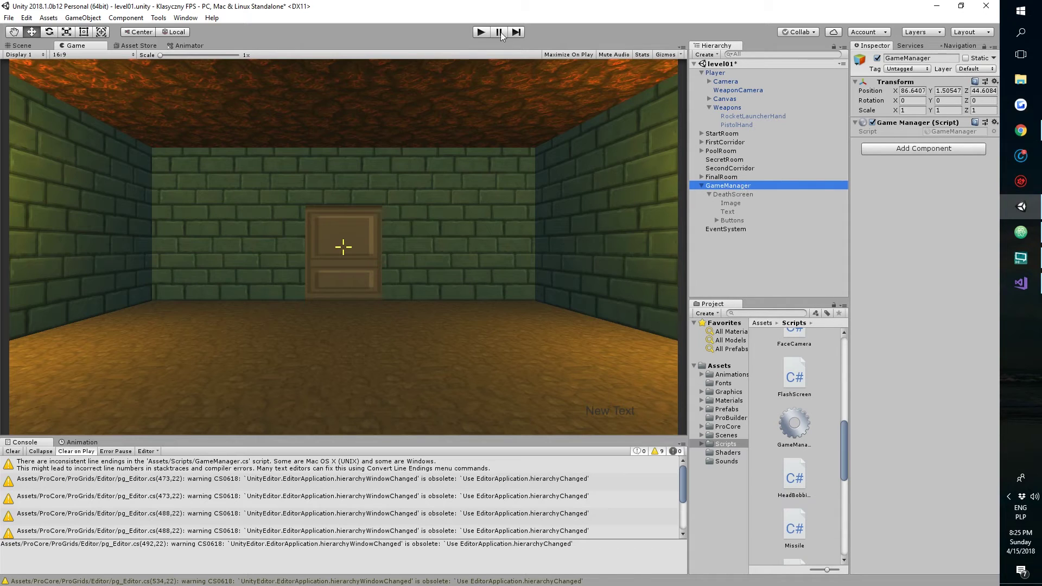
pyautogui.click(481, 32)
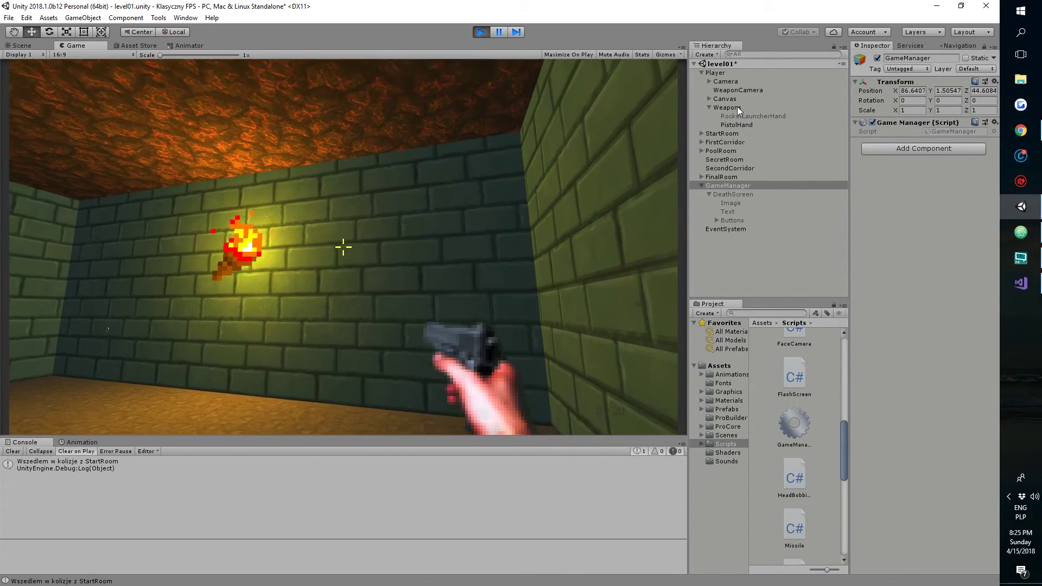
# Set the Player's Max Health to 0 to reach the 'You are dead' screen, then restart the level
pyautogui.click(716, 73)
pyautogui.click(948, 395)
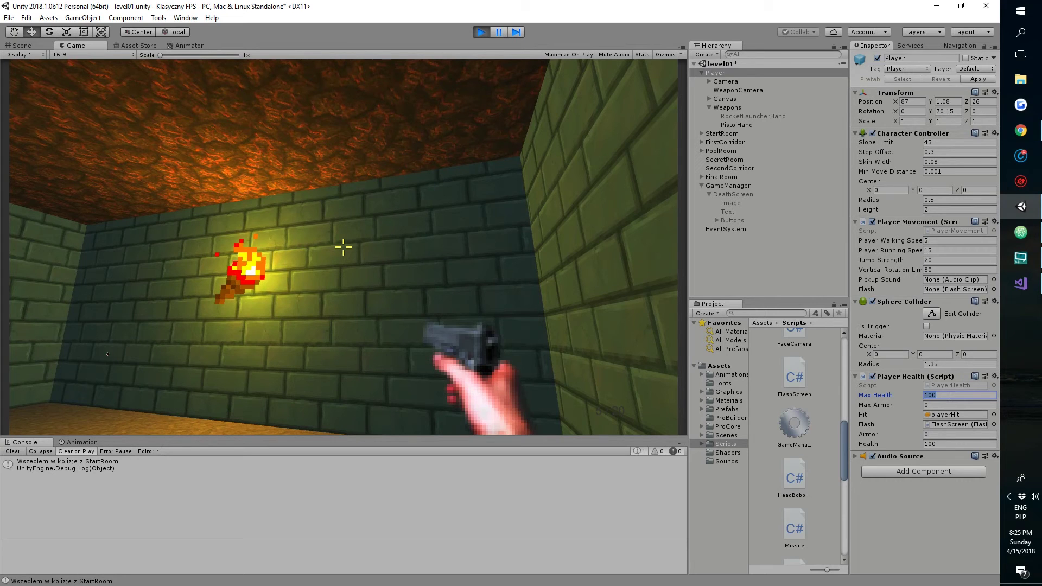
pyautogui.write('0')
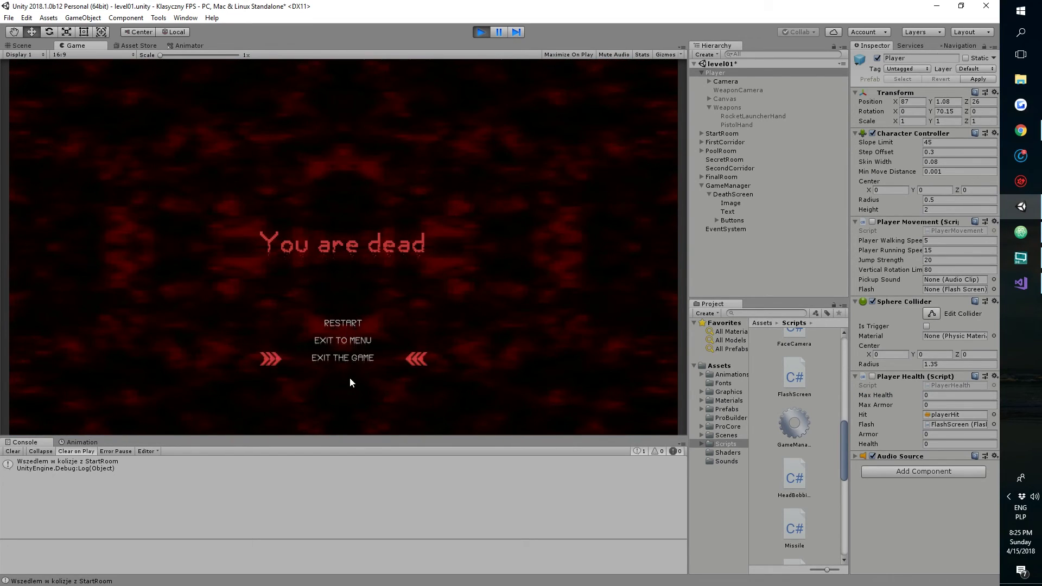
pyautogui.click(353, 324)
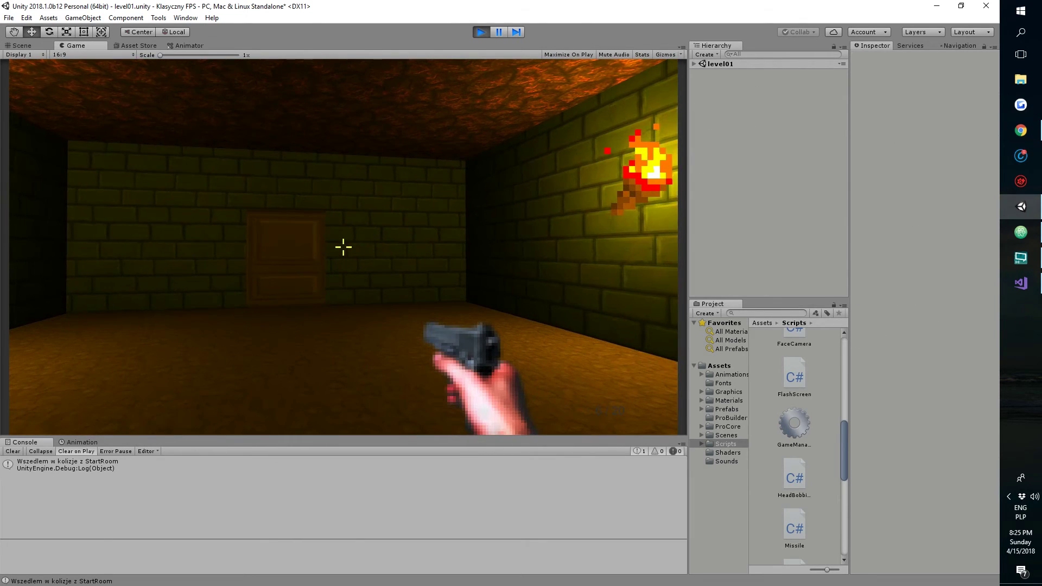
pyautogui.press('w')
# Zero the Player's Max Health again to die a second time, then stop the play test
pyautogui.click(694, 64)
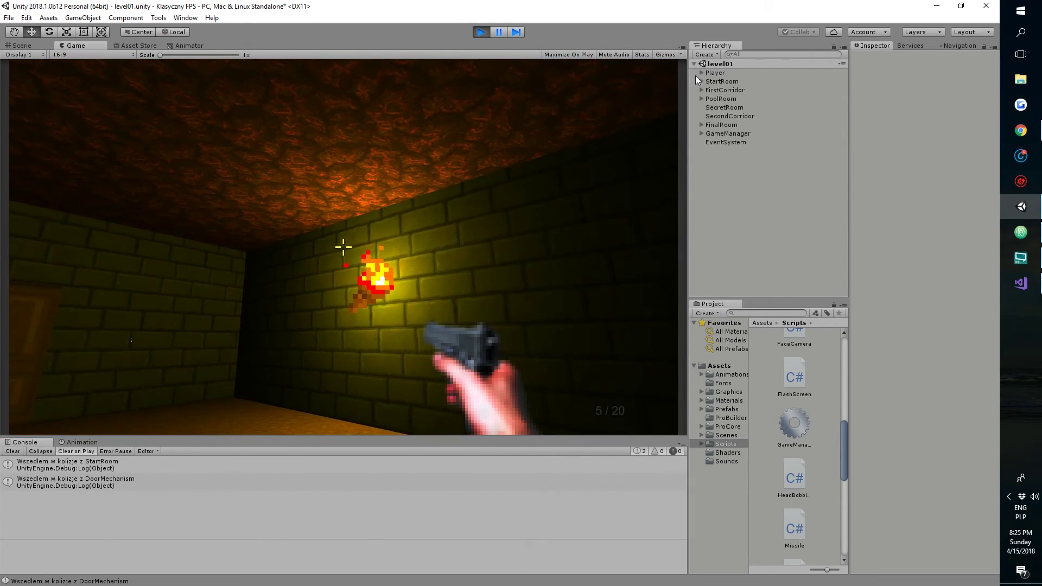
pyautogui.click(712, 74)
pyautogui.click(954, 397)
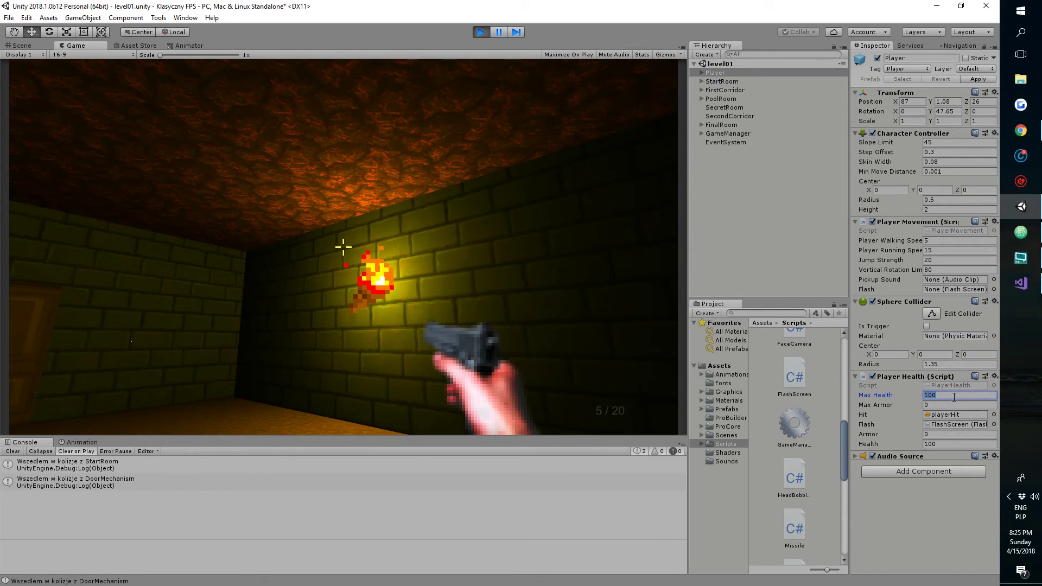
pyautogui.write('0')
pyautogui.click(610, 146)
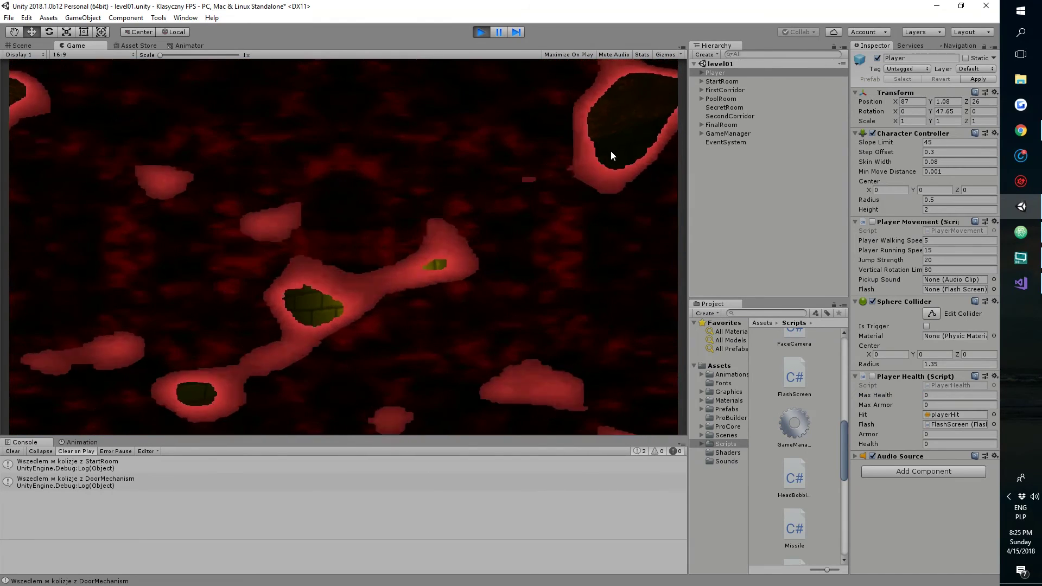
pyautogui.click(482, 32)
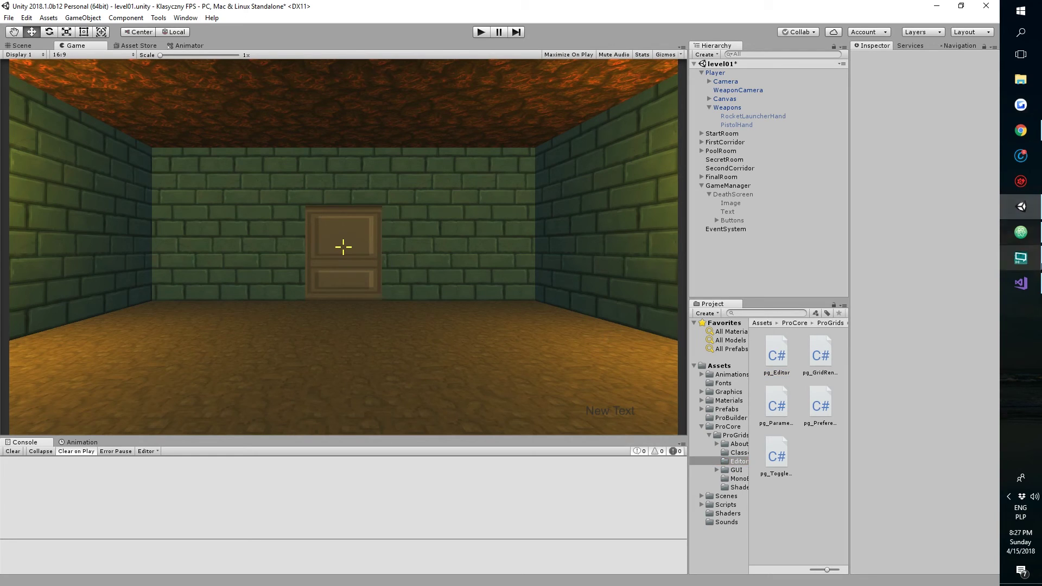
# Add 'DontDestroyOnLoad(this);' after the singleton check in GameManager's Awake and save the script
pyautogui.click(1021, 282)
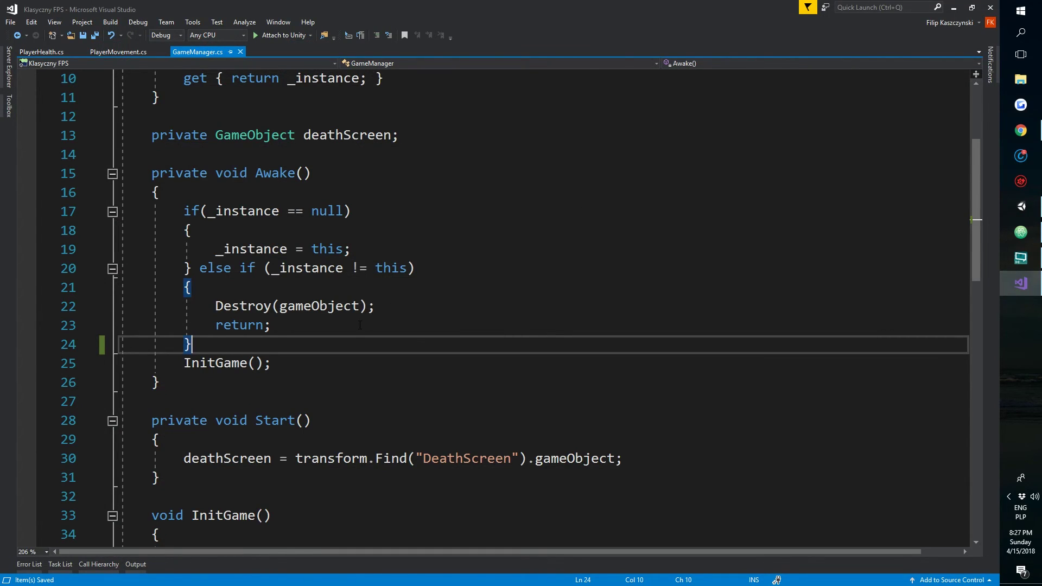
pyautogui.press('Return')
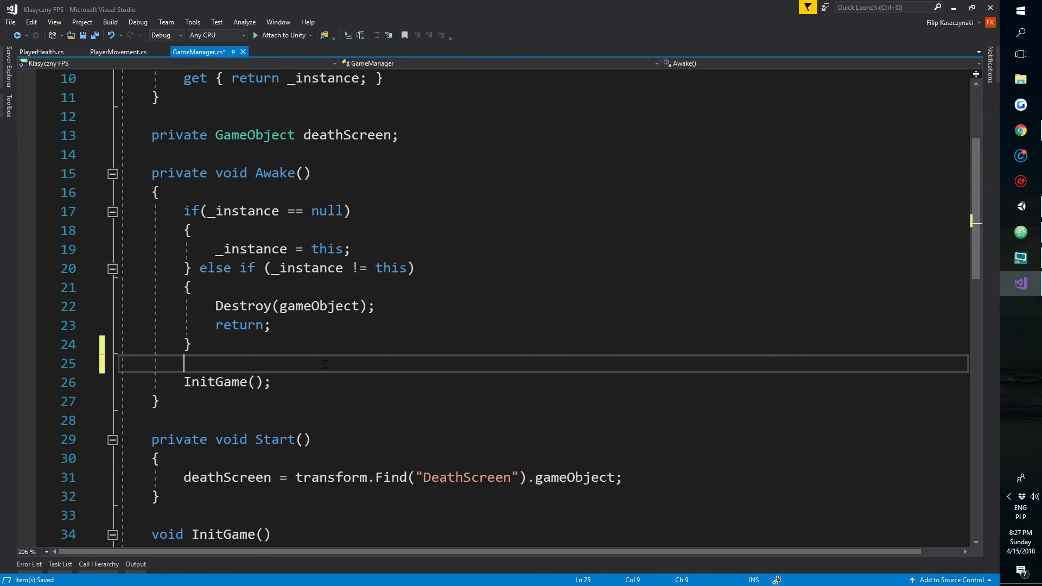
pyautogui.write('Dont')
pyautogui.press('Tab')
pyautogui.write('(this);')
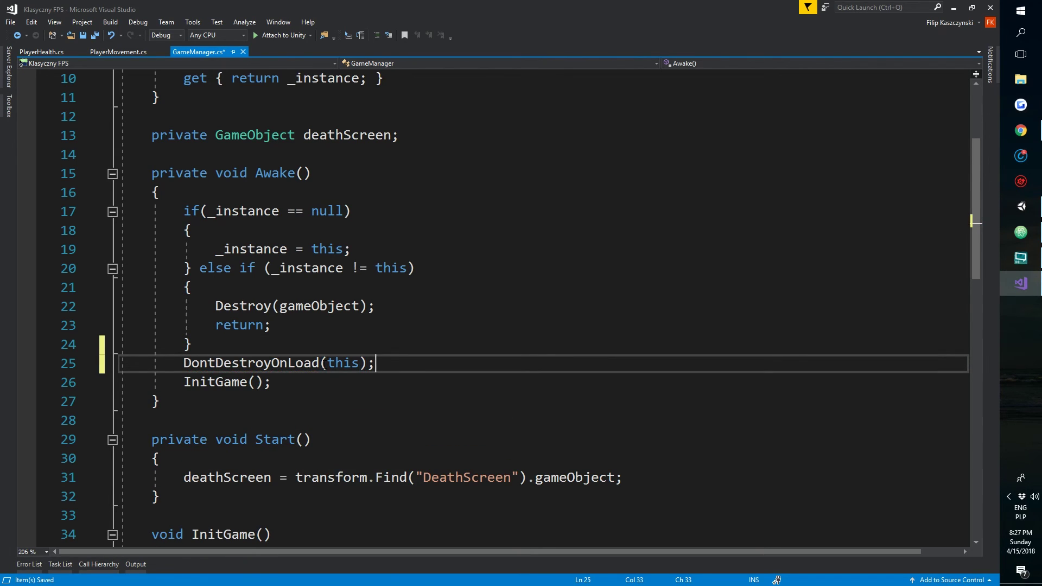
pyautogui.hotkey('ctrl', 's')
pyautogui.click(1021, 207)
pyautogui.click(750, 195)
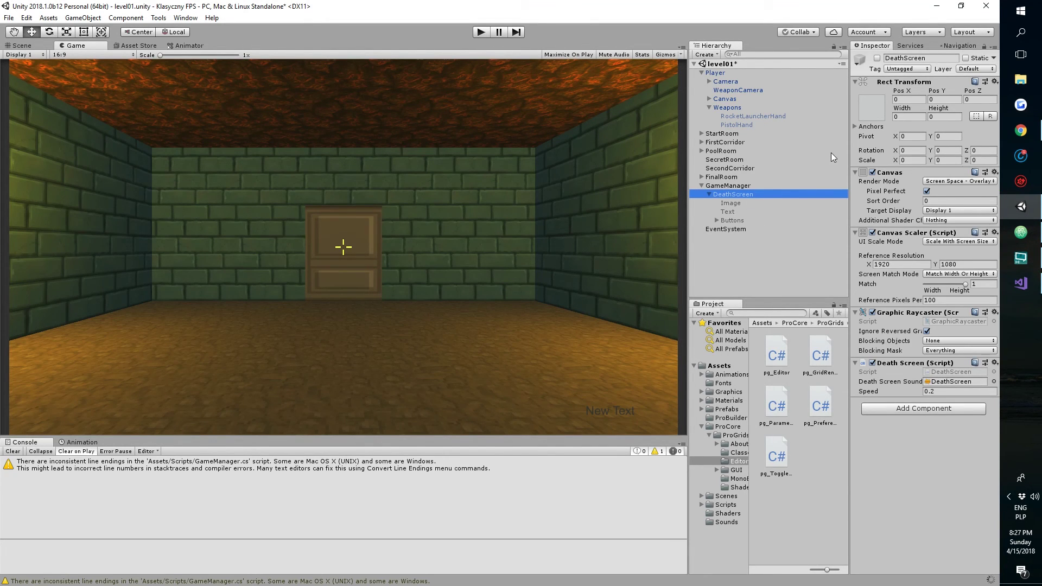
pyautogui.click(762, 184)
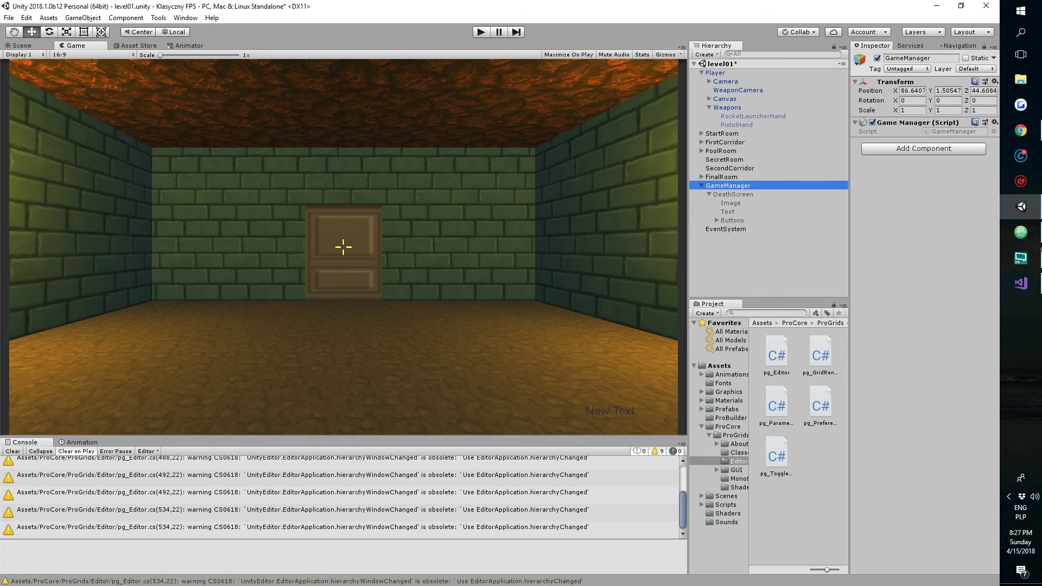
pyautogui.click(1020, 283)
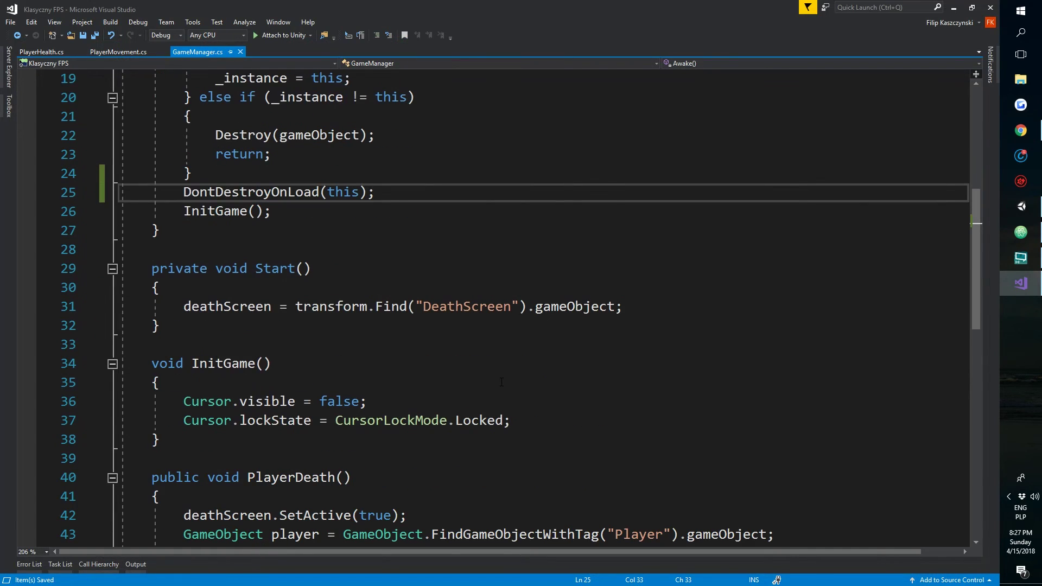
pyautogui.click(563, 424)
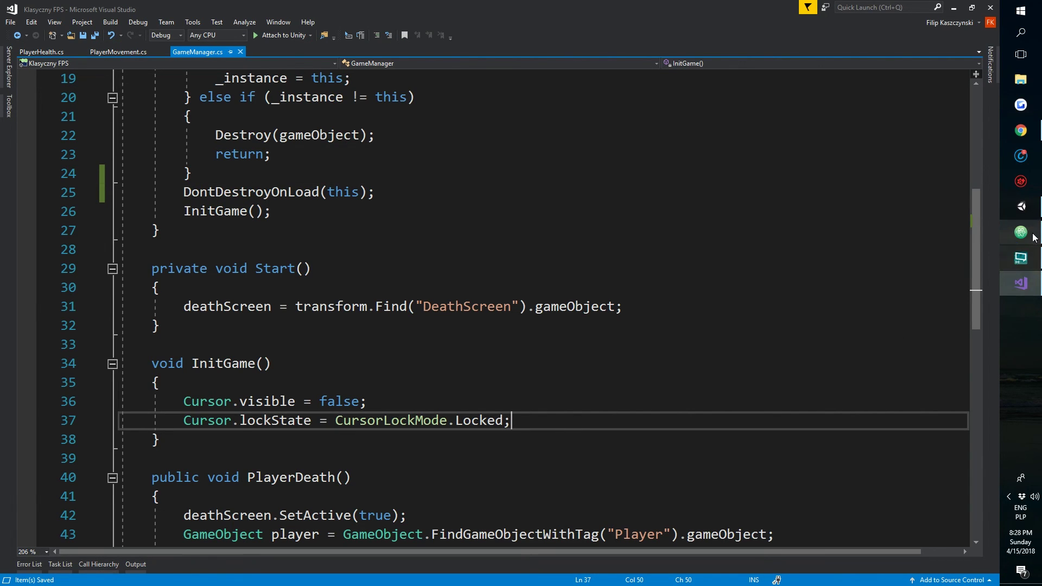
pyautogui.click(1021, 206)
pyautogui.click(740, 195)
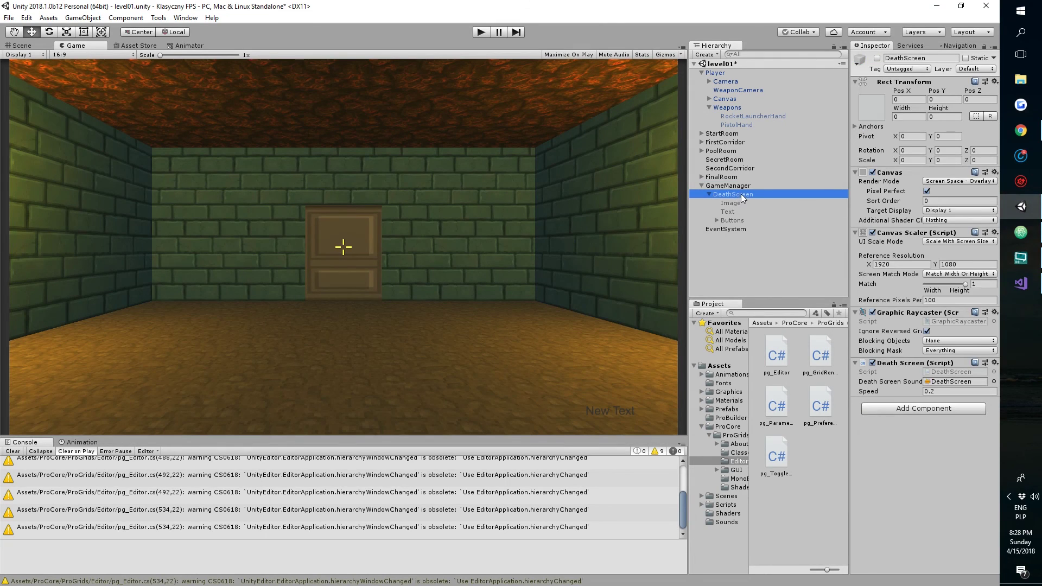
pyautogui.click(1021, 283)
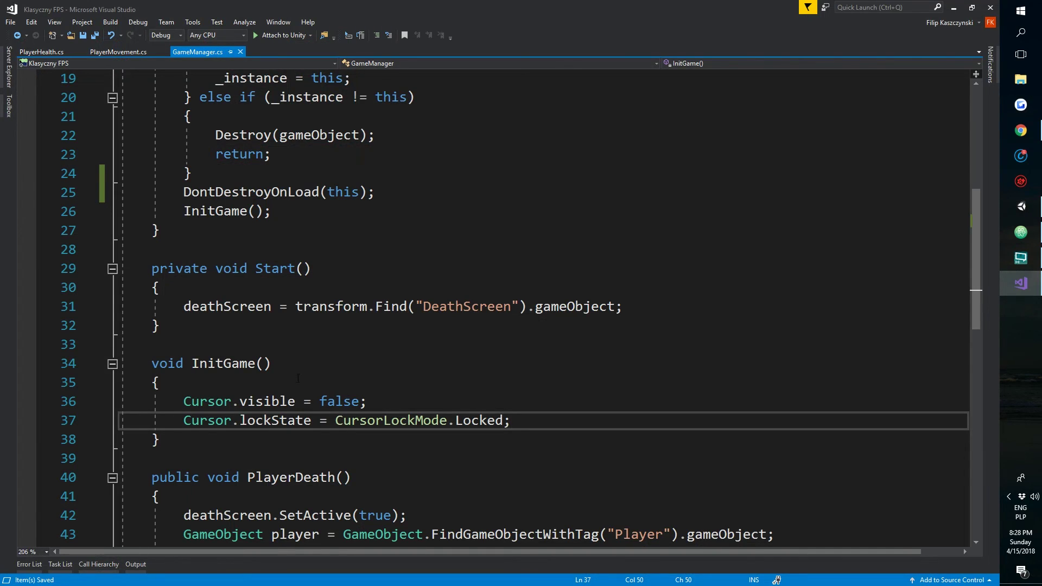
pyautogui.click(406, 385)
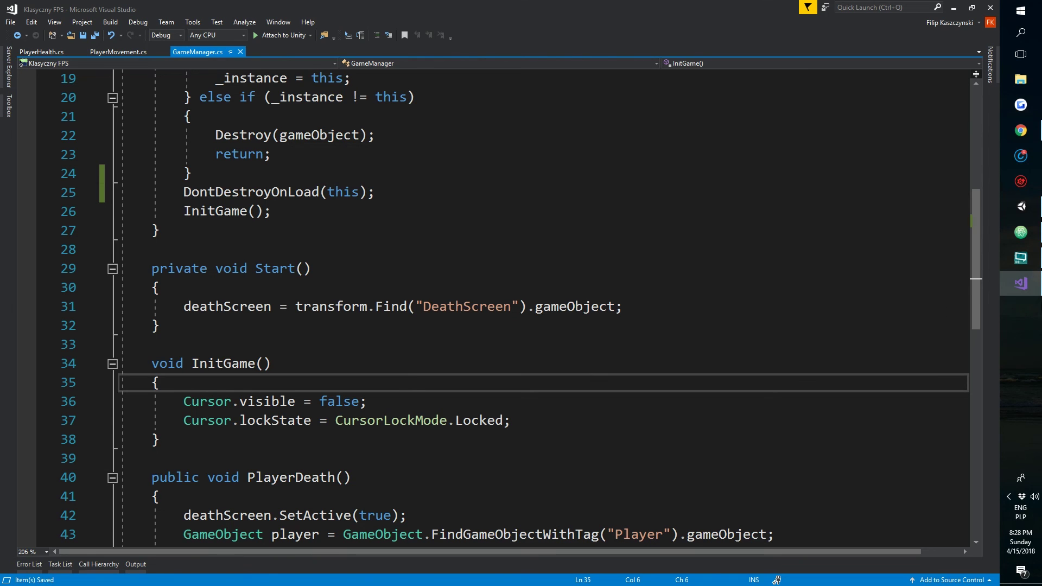
pyautogui.click(1021, 206)
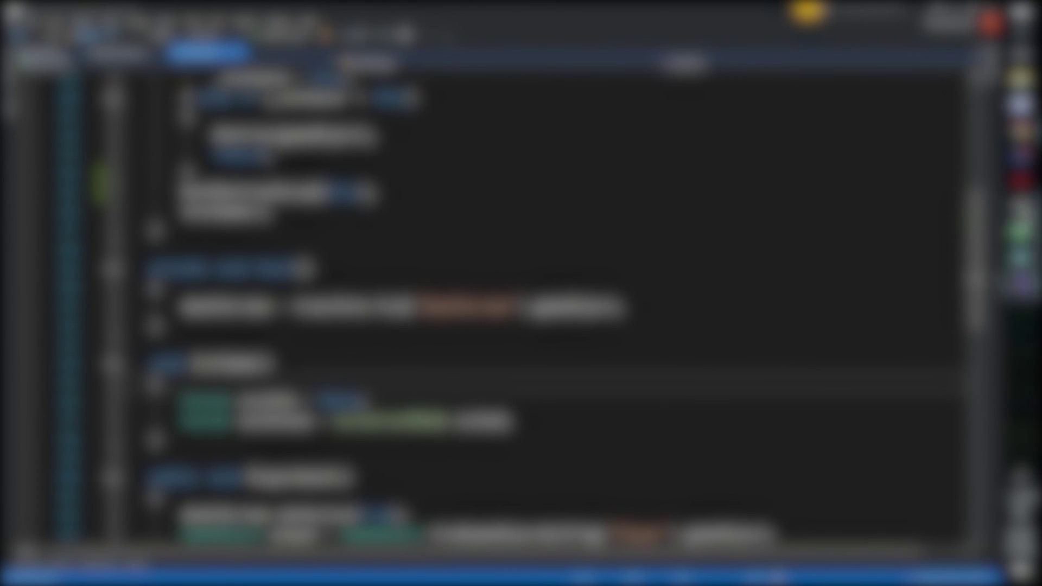
# Switch from Visual Studio back to the Unity editor showing the level's game view
pyautogui.click(1020, 217)
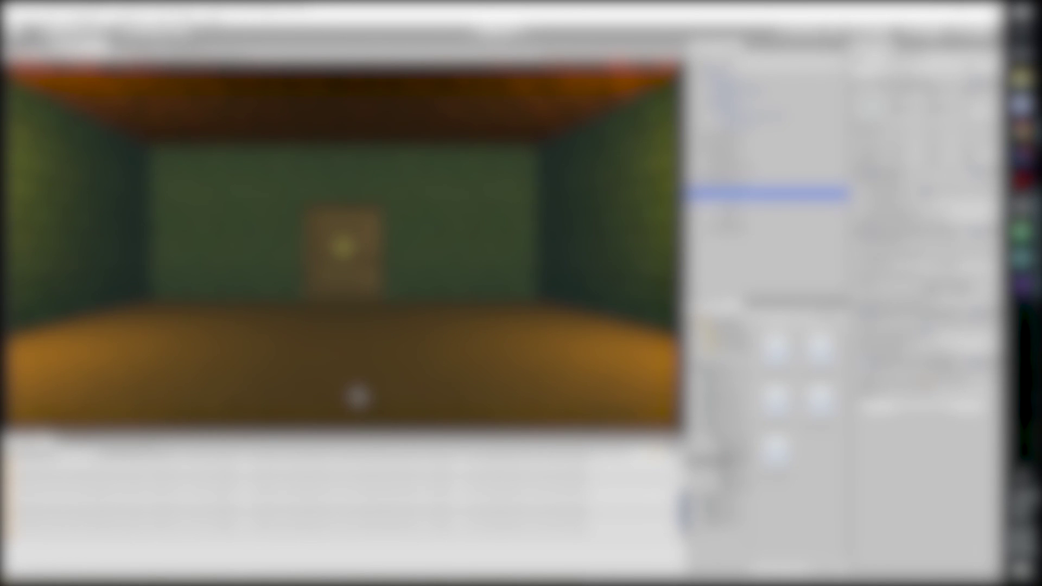